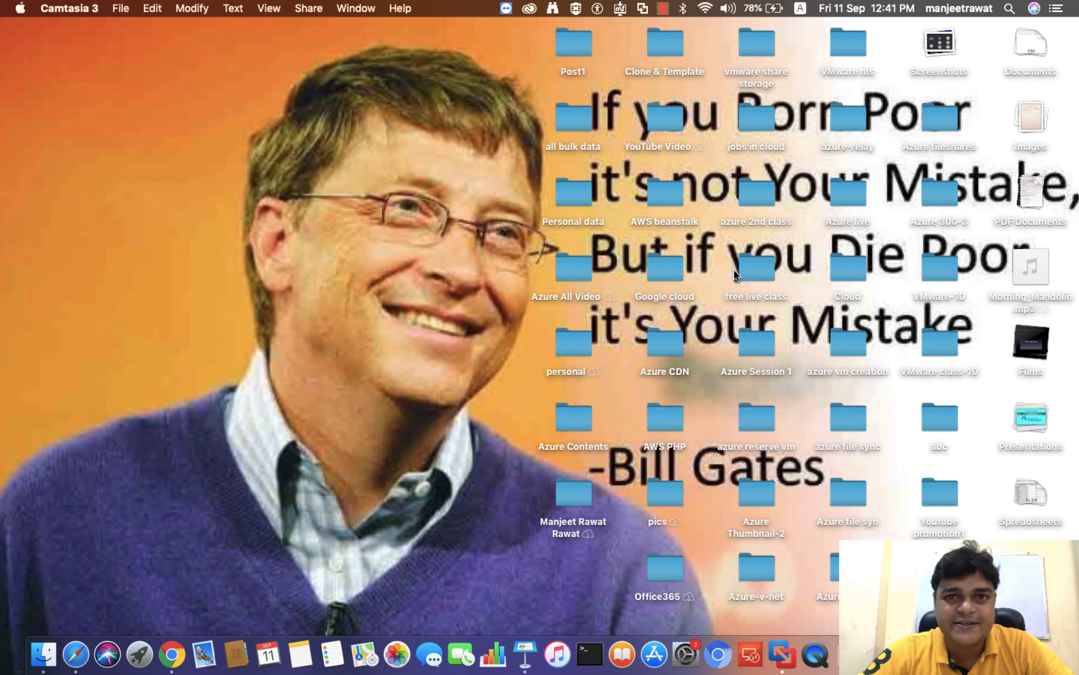
# View the AWS title slide in Keynote and return to the desktop
pyautogui.hotkey('ctrl', 'Right')
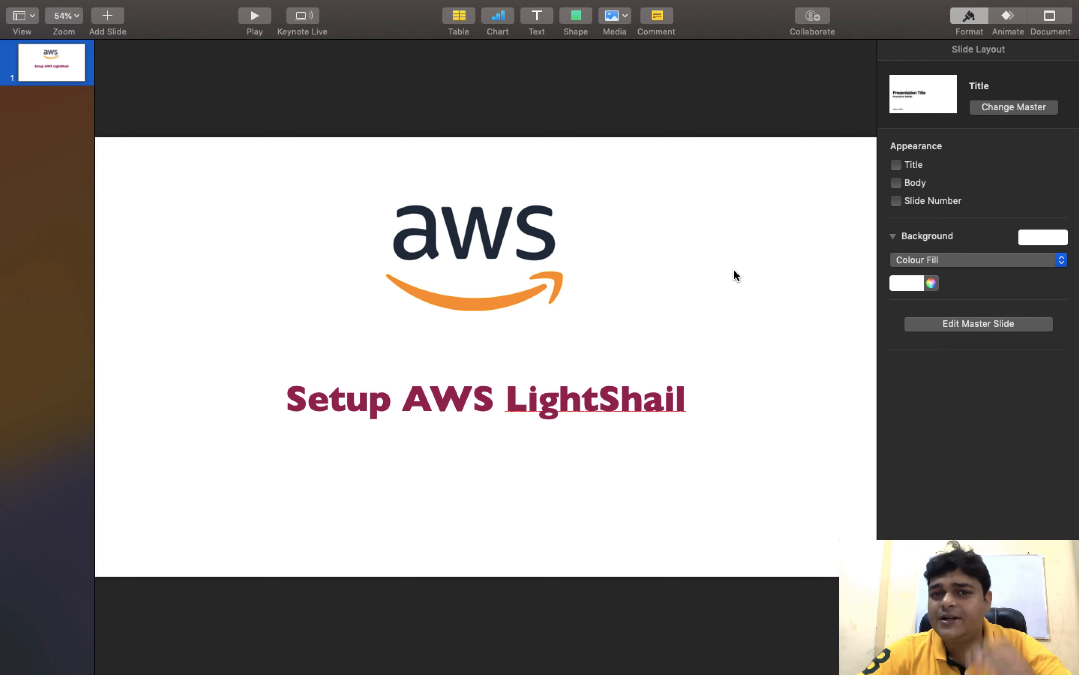
pyautogui.hotkey('ctrl', 'Left')
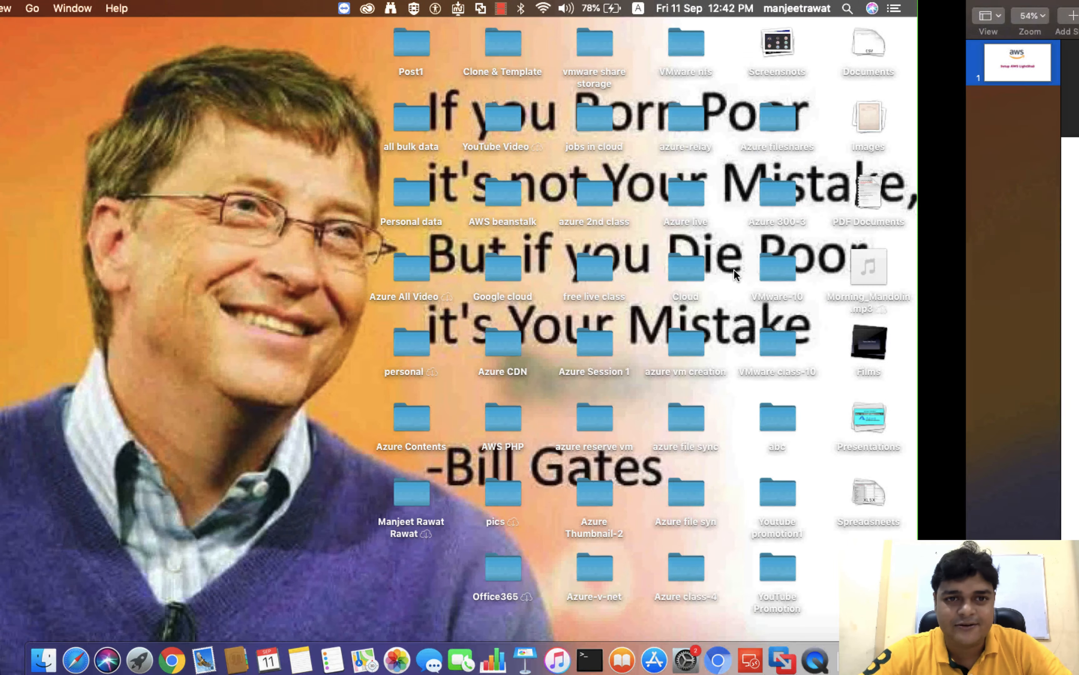
# Open Paint S, create a blank 1024 × 768 pixel image at 72 pixels/inch, and make its window full screen
pyautogui.press('super+space')
pyautogui.write('paint')
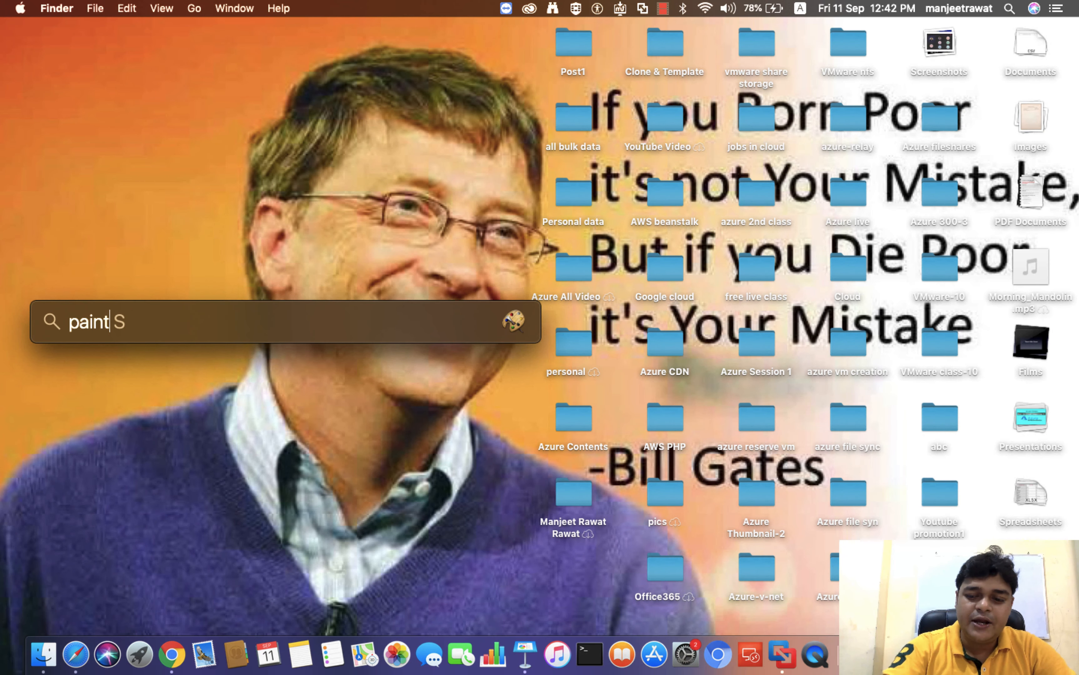
pyautogui.press('Return')
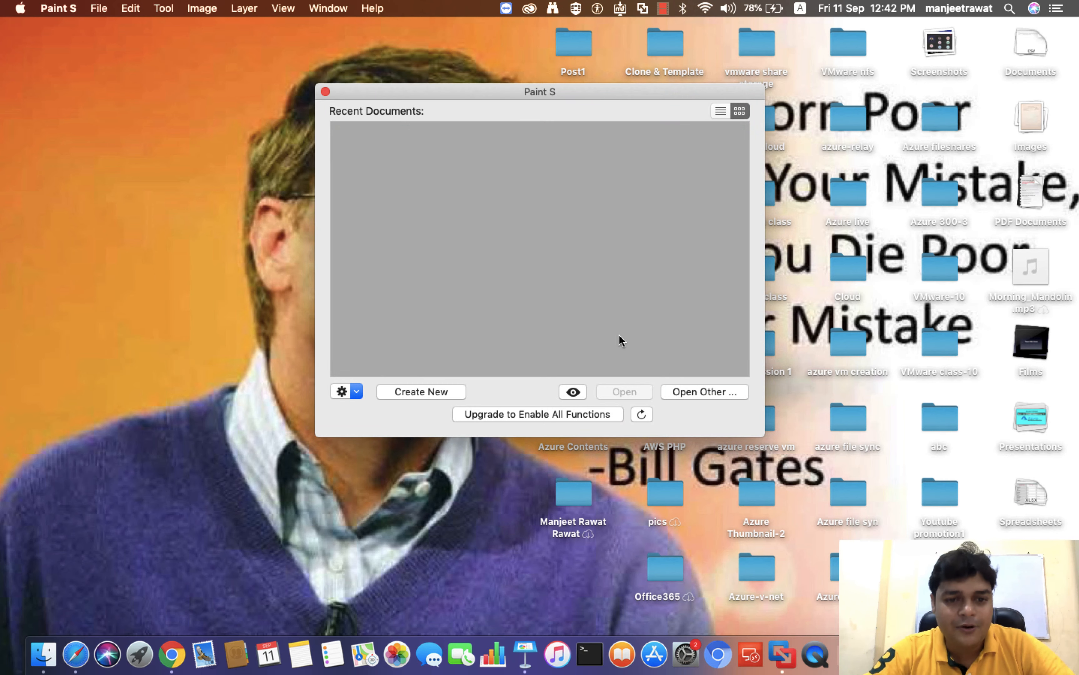
pyautogui.click(426, 393)
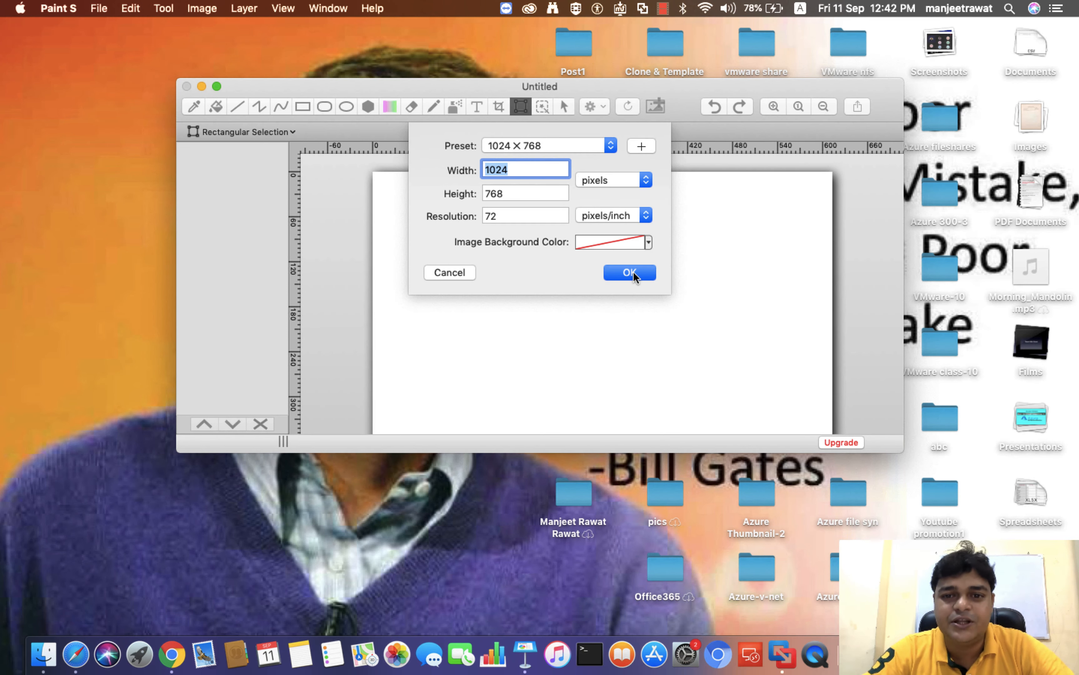
pyautogui.click(633, 273)
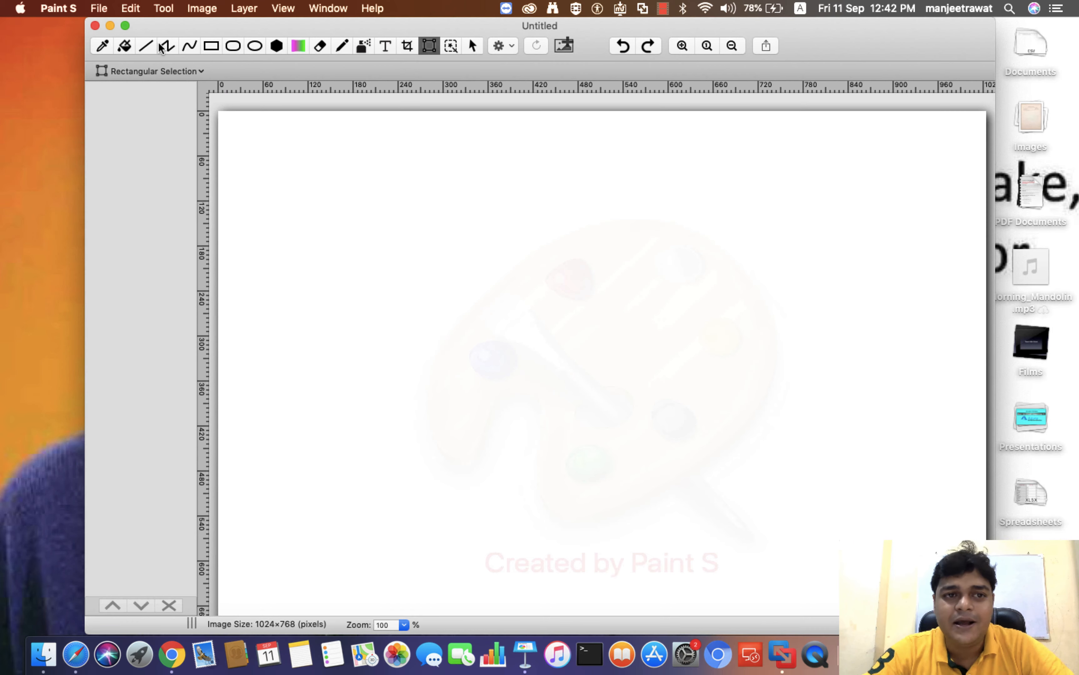
pyautogui.click(125, 25)
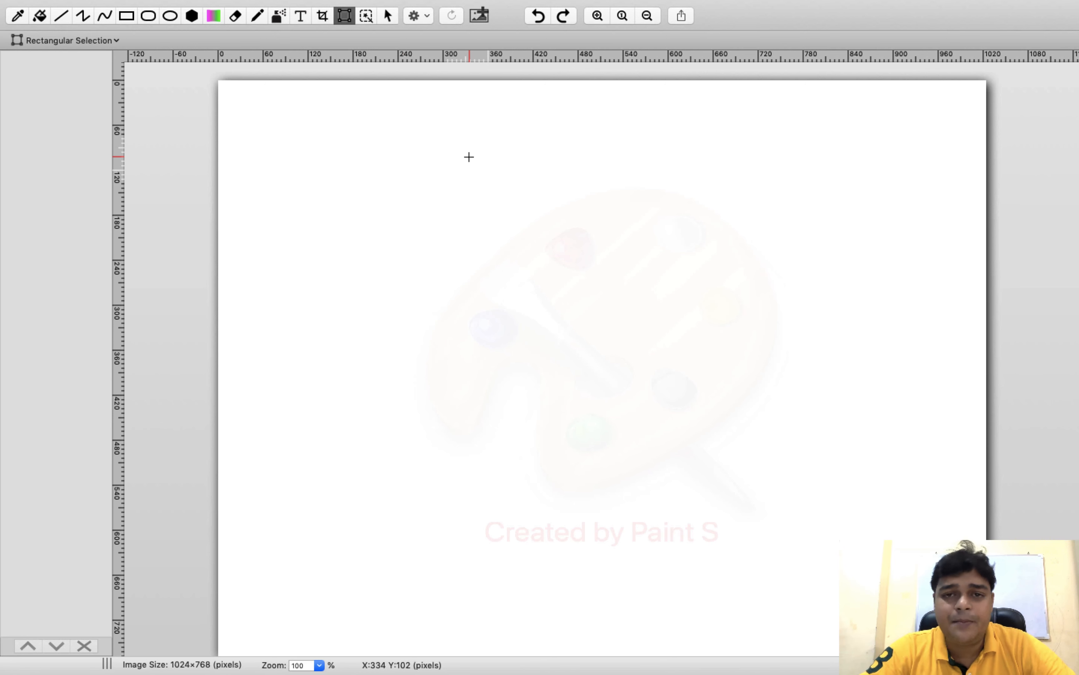
# Add the heading text "AWS -Compute" near the upper middle of the canvas
pyautogui.click(301, 16)
pyautogui.moveTo(479, 119); pyautogui.dragTo(736, 187)
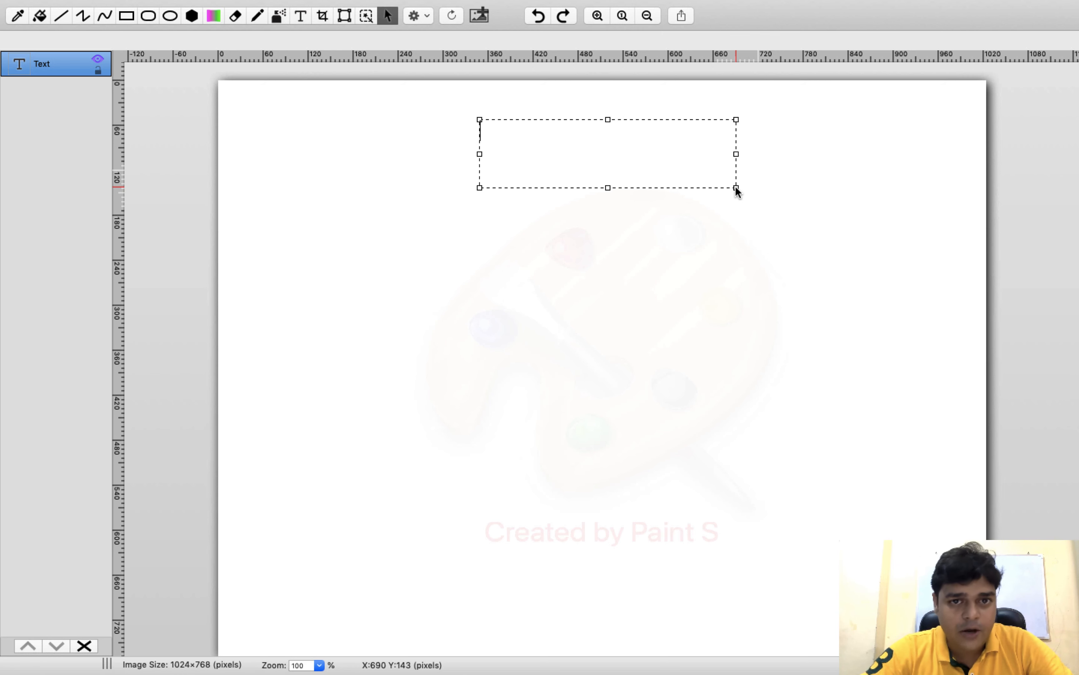
pyautogui.write('AW')
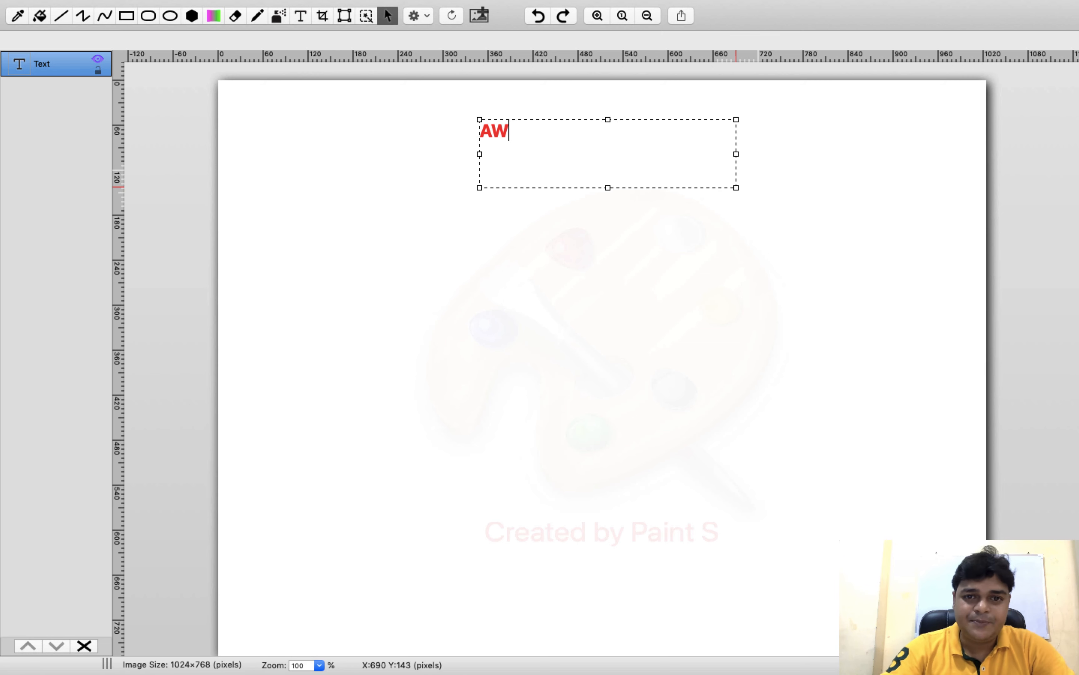
pyautogui.write('S -Compute')
# Add a text box reading "1- LightSail" below and to the left of the heading
pyautogui.click(302, 16)
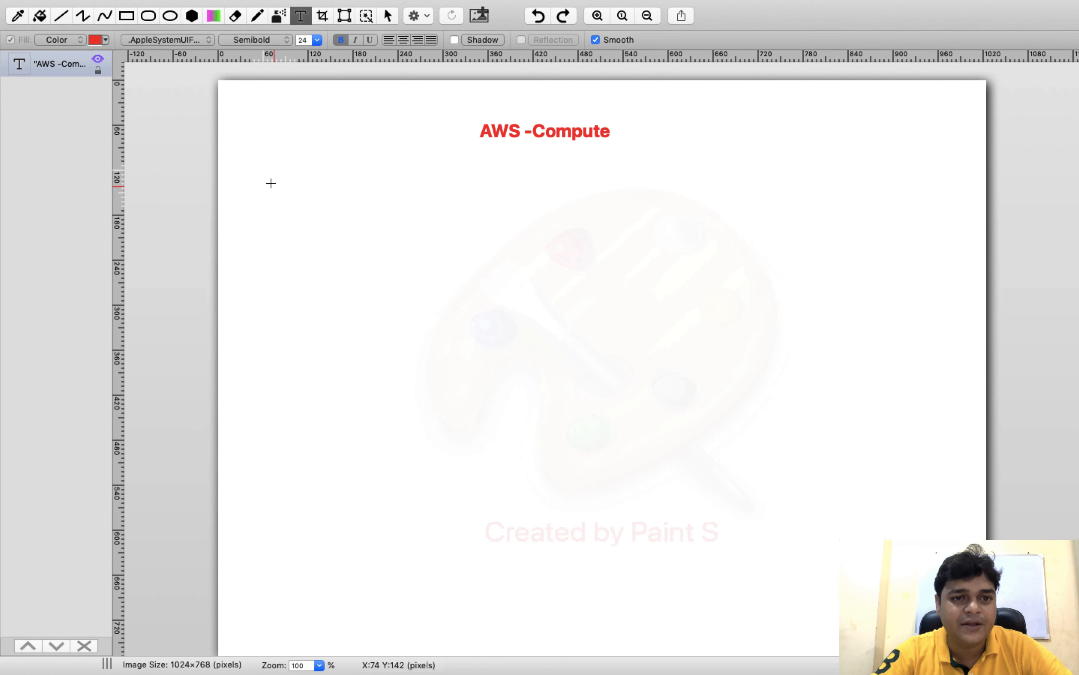
pyautogui.moveTo(269, 182); pyautogui.dragTo(589, 455)
pyautogui.write('1- L')
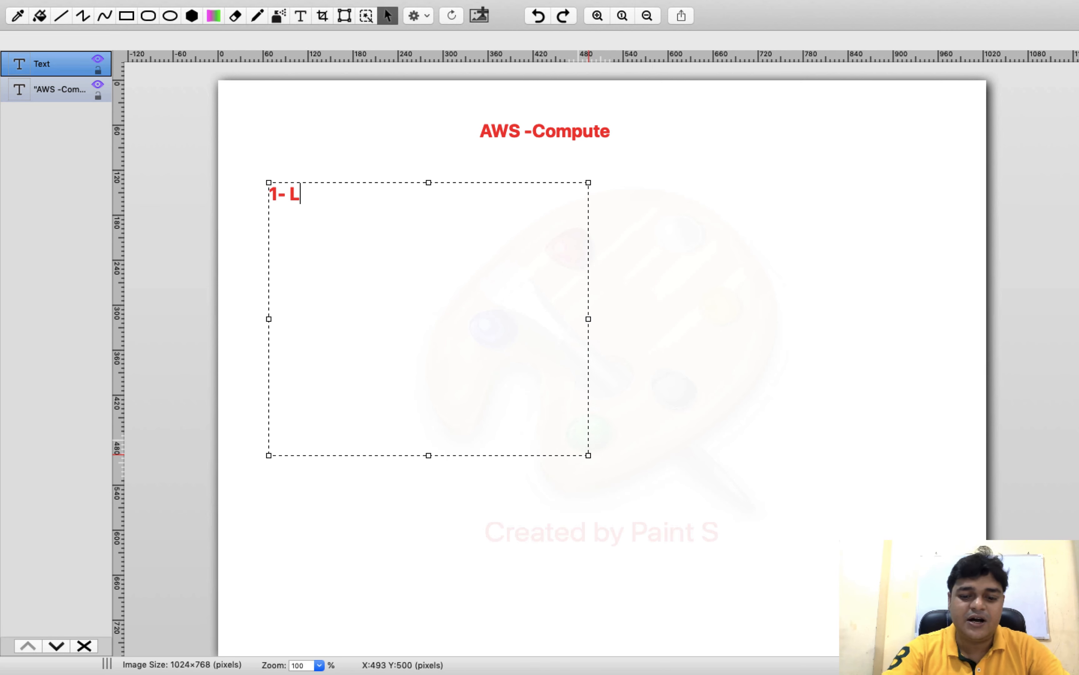
pyautogui.write('ighSsil')
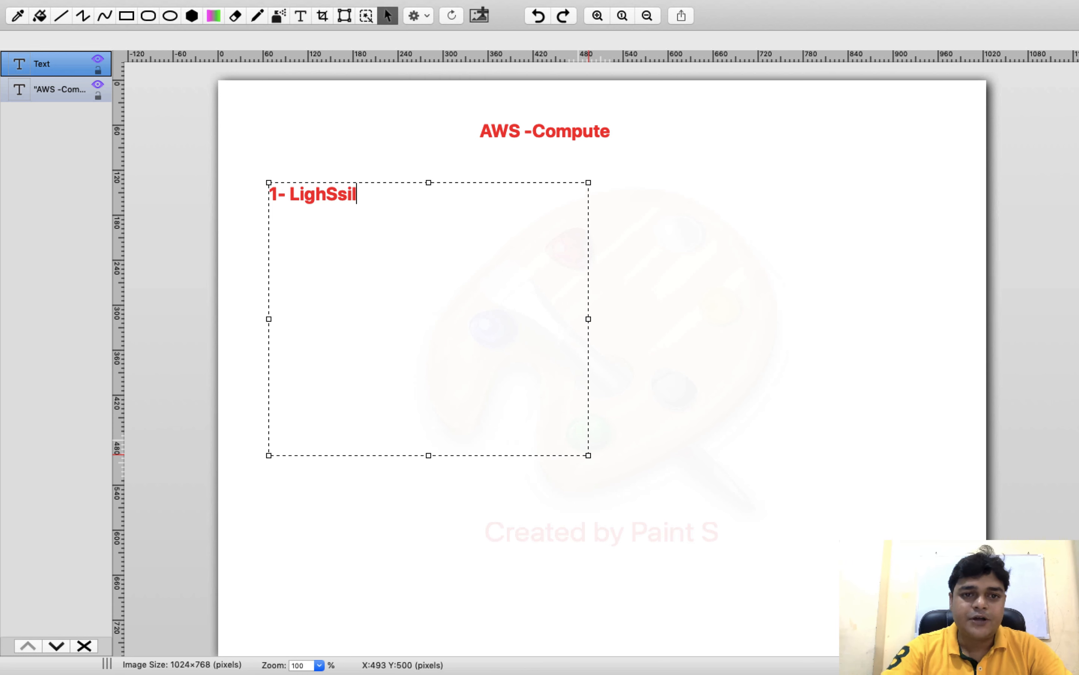
pyautogui.press('BackSpace')
pyautogui.press('BackSpace')
pyautogui.press('BackSpace')
pyautogui.write('ail')
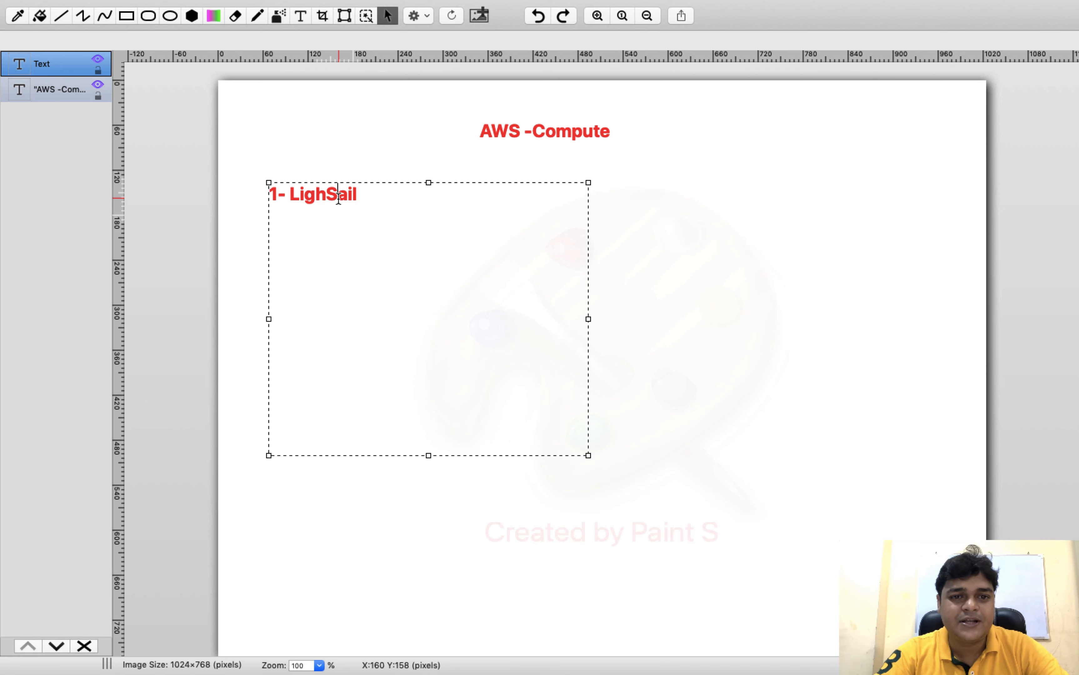
pyautogui.click(325, 189)
pyautogui.write('t')
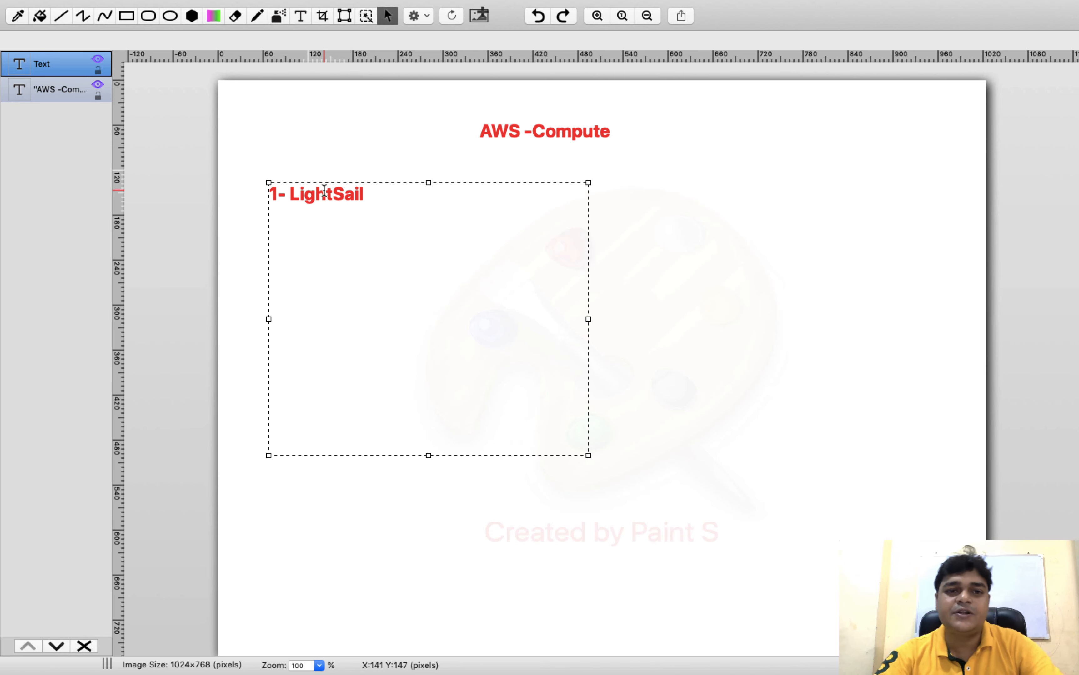
# Colour the "1- LightSail" text blue and deselect it
pyautogui.moveTo(393, 202); pyautogui.dragTo(234, 176)
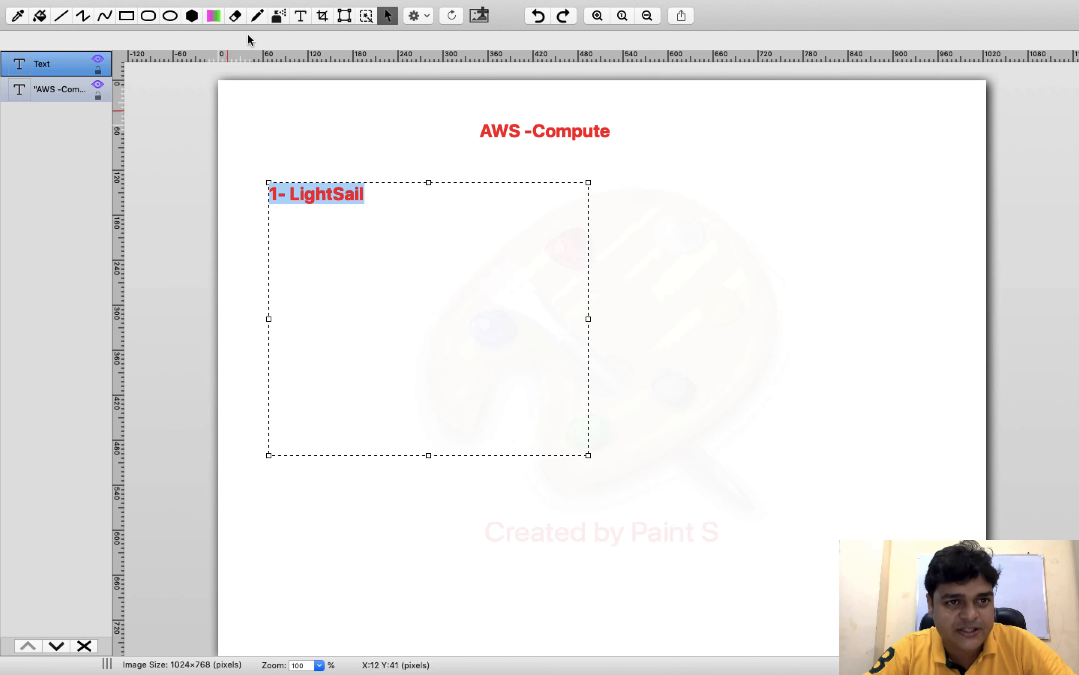
pyautogui.moveTo(248, 3)
pyautogui.click(217, 70)
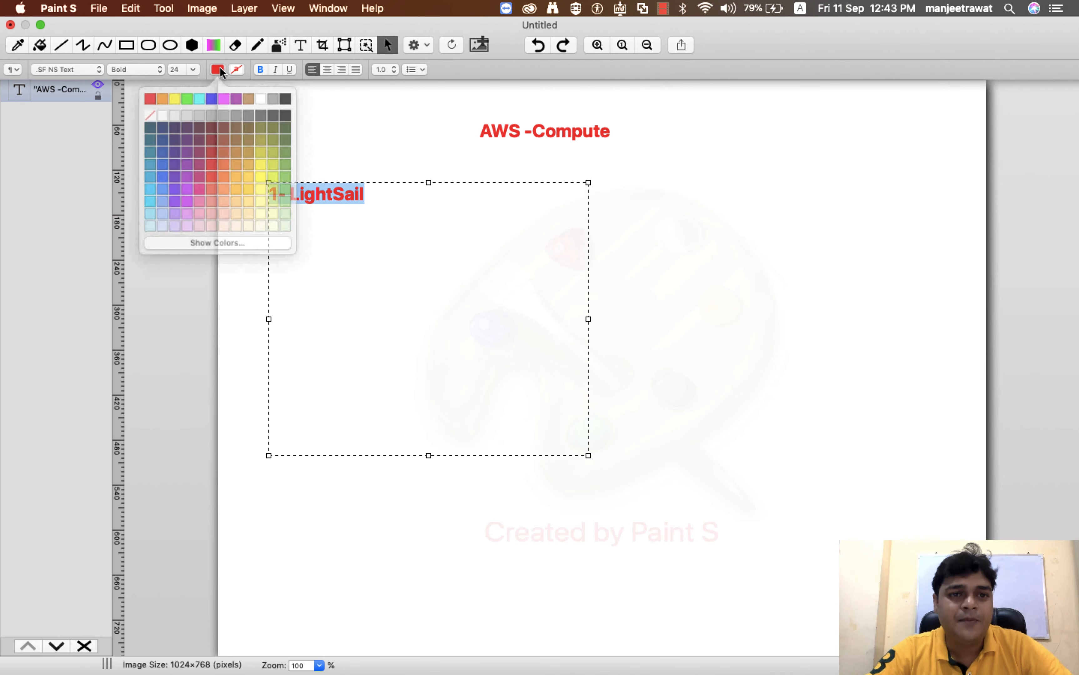
pyautogui.click(214, 97)
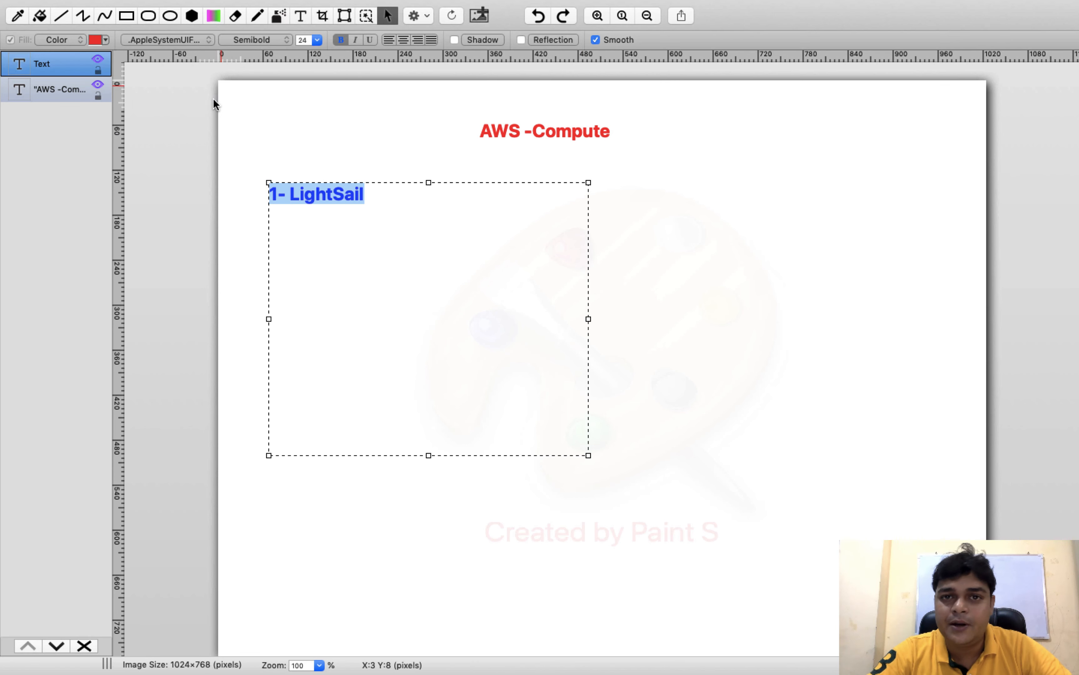
pyautogui.click(776, 196)
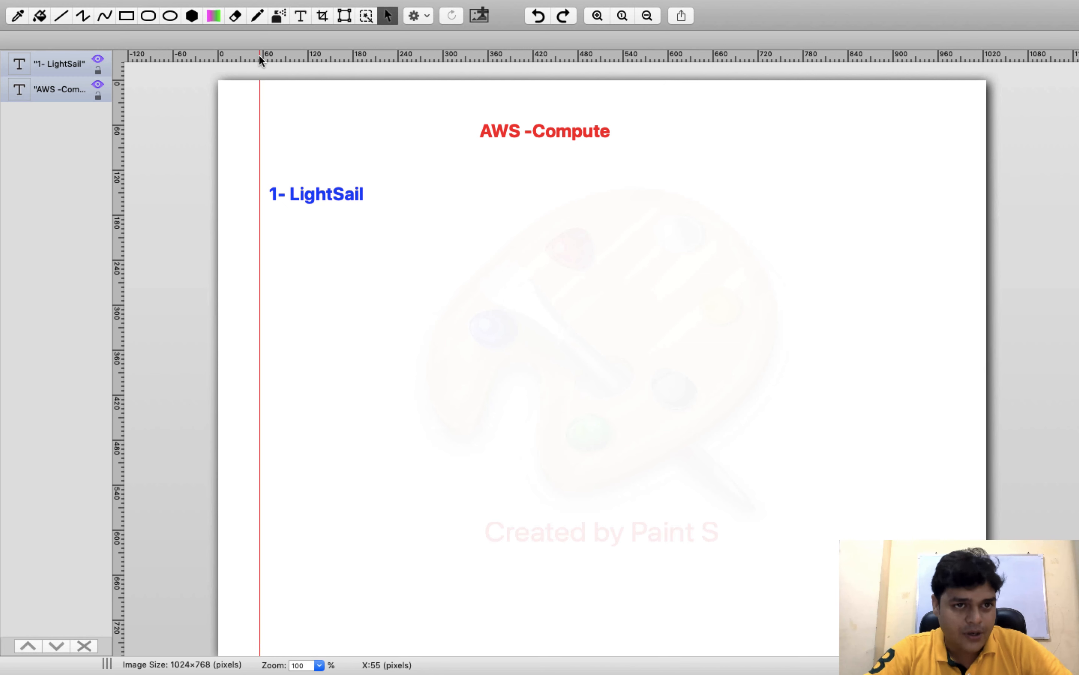
# Draw an unfilled black rectangle with line width 2 around the "1- LightSail" text
pyautogui.click(126, 16)
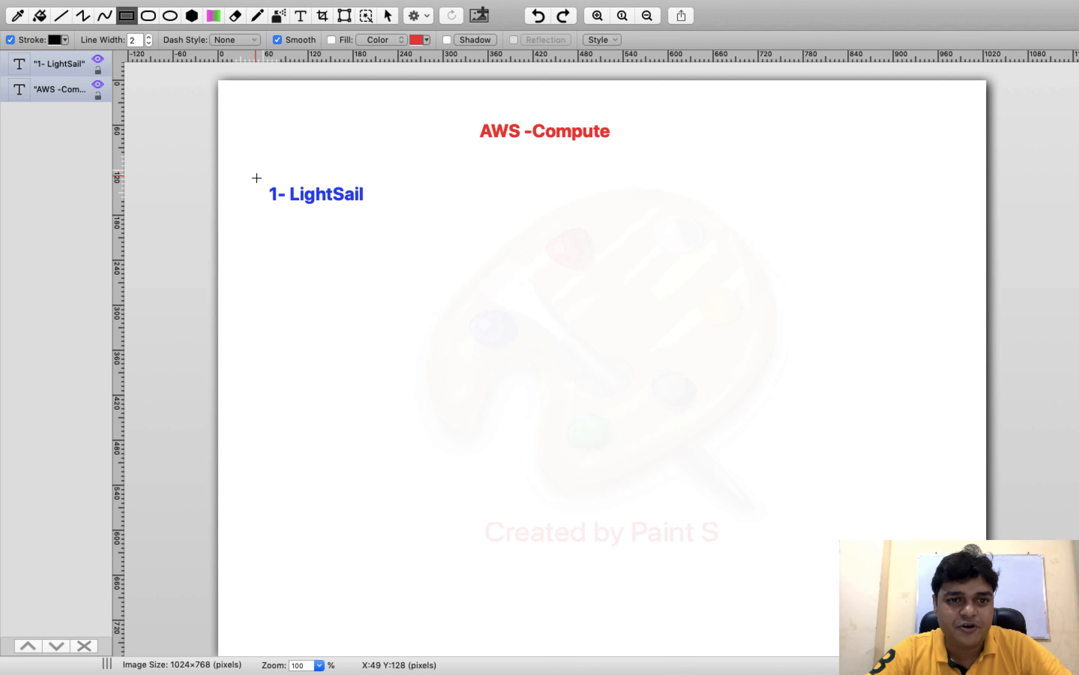
pyautogui.moveTo(255, 176); pyautogui.dragTo(414, 221)
pyautogui.click(647, 225)
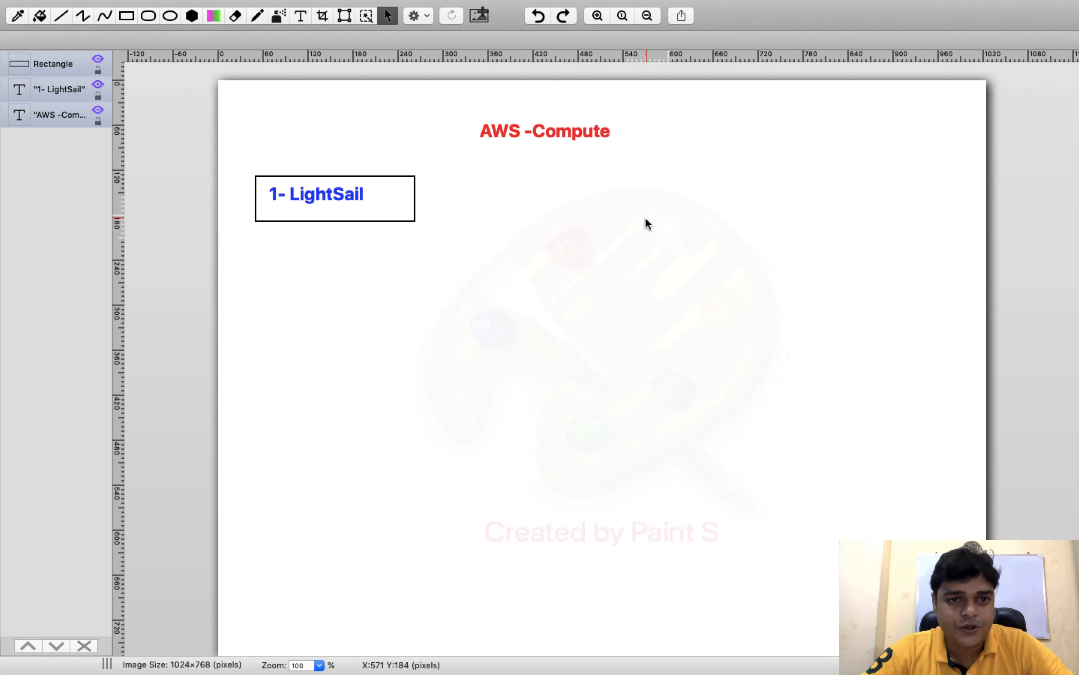
# Switch to the AWS console in Safari and open the Lightsail service from the Compute group in a new tab
pyautogui.hotkey('ctrl', 'Left')
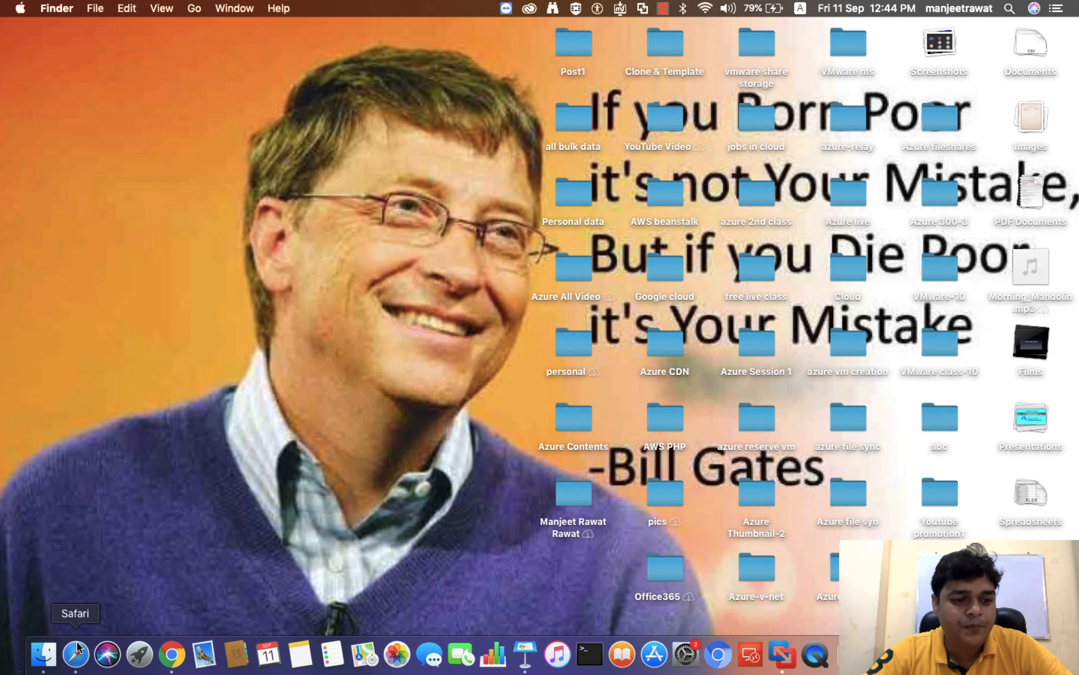
pyautogui.click(76, 653)
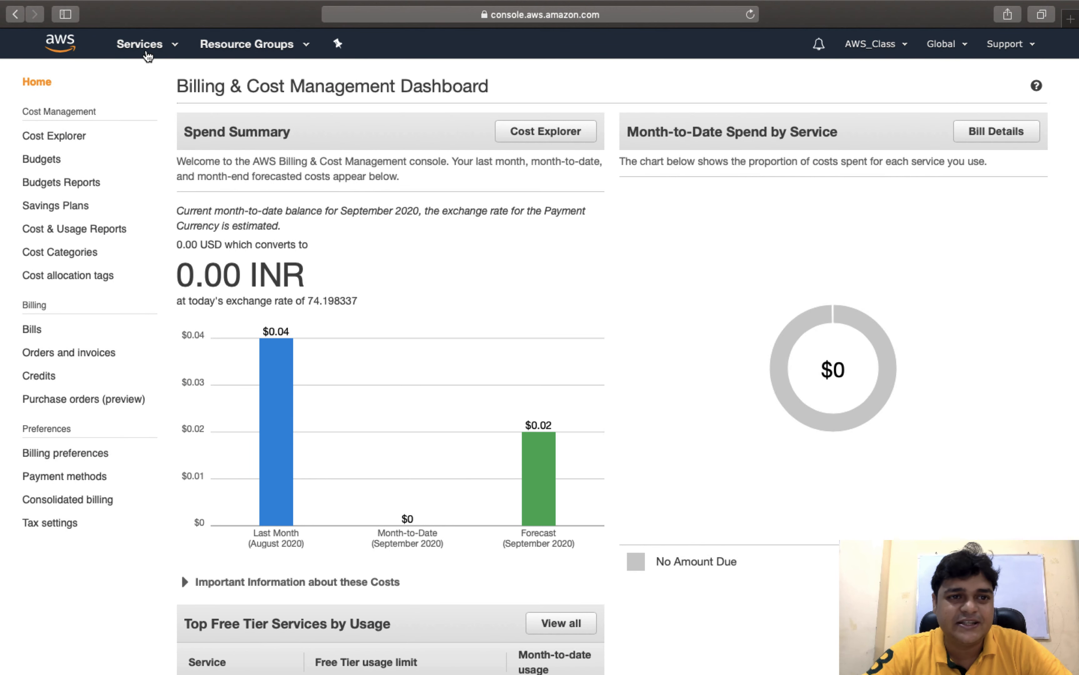
pyautogui.click(146, 53)
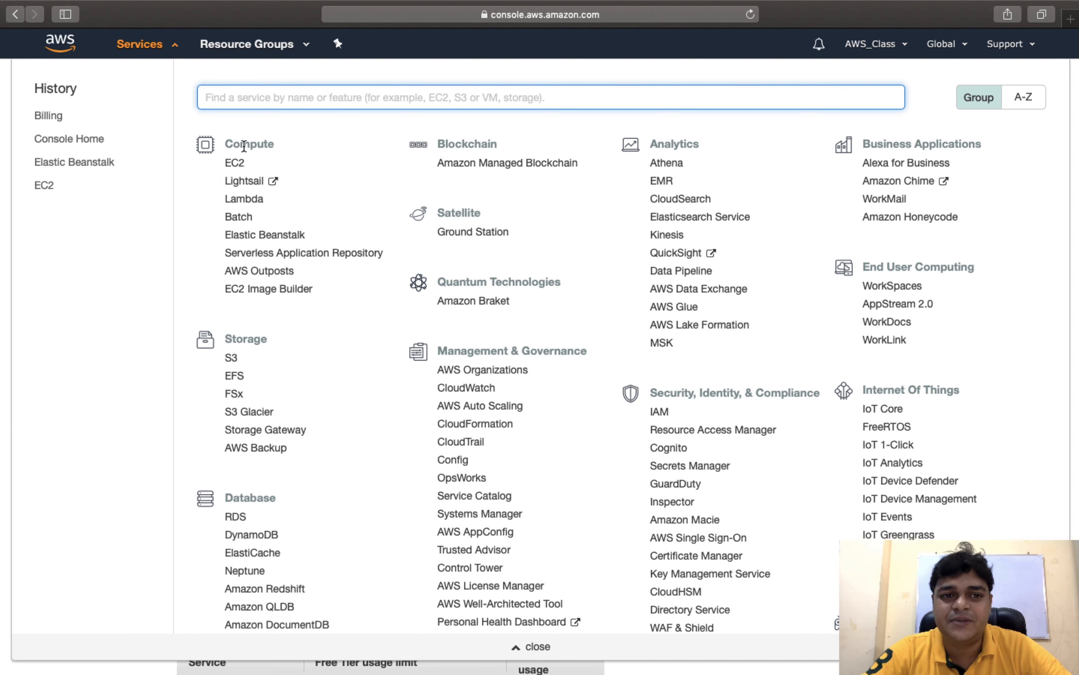
pyautogui.scroll(5, 234, 167)
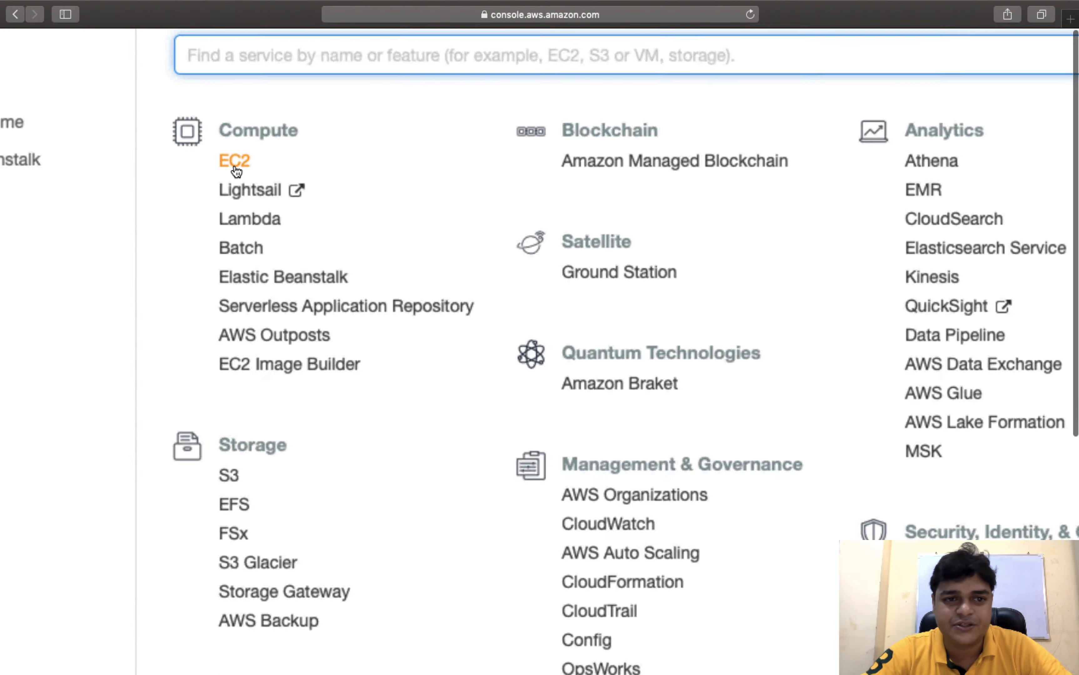
pyautogui.scroll(-5, 236, 171)
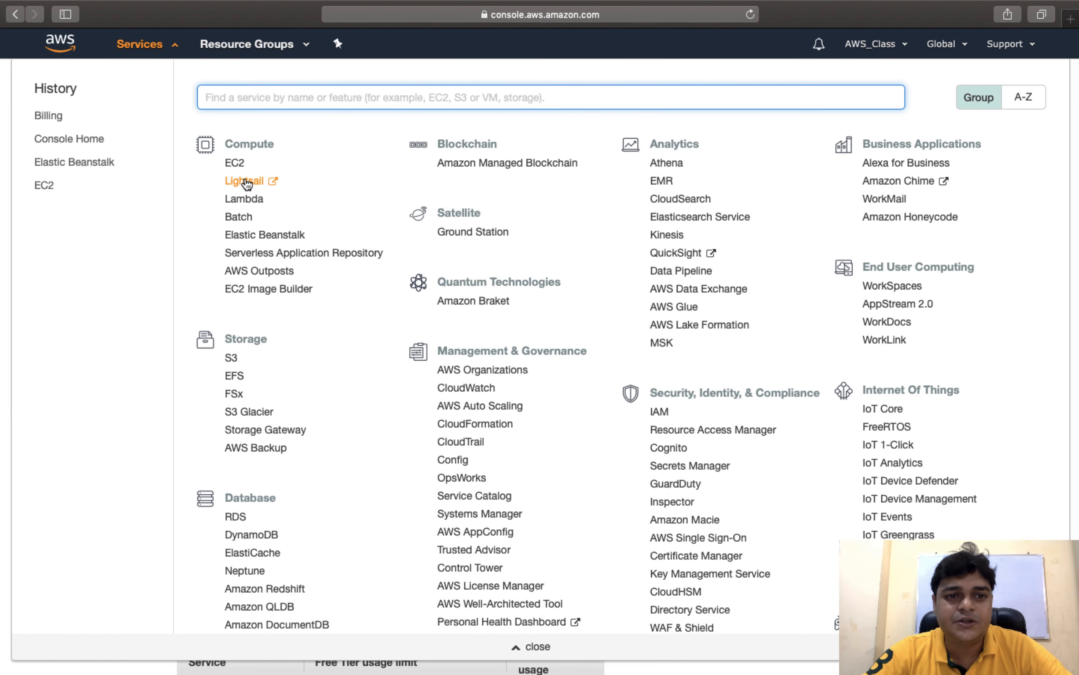
pyautogui.rightClick(246, 183)
pyautogui.click(278, 183)
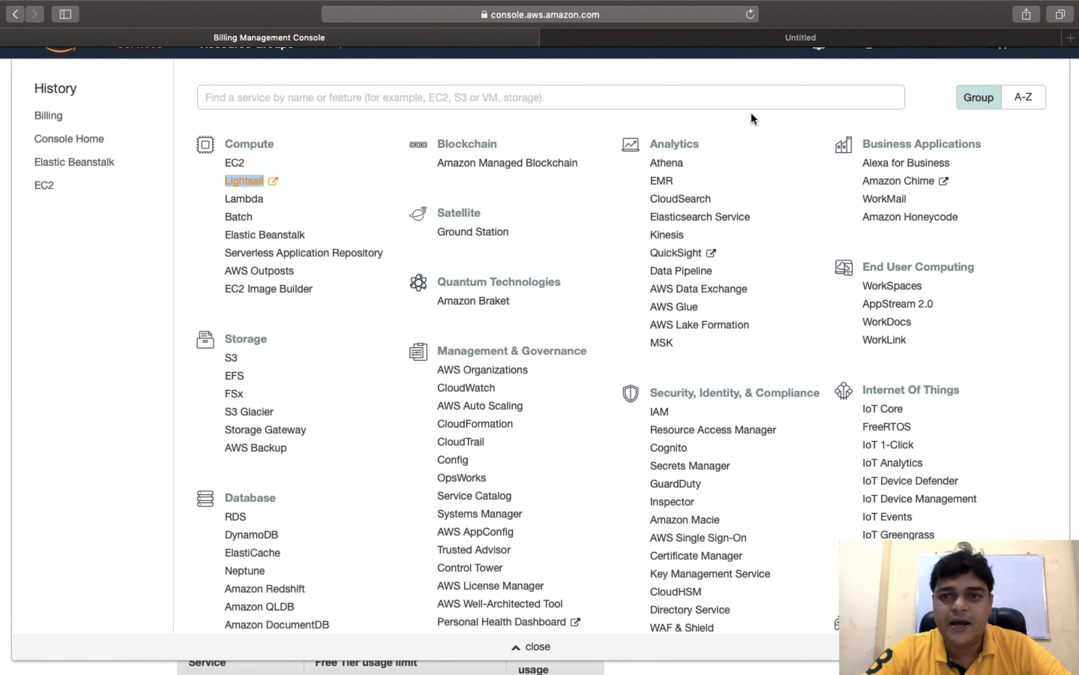
pyautogui.click(787, 40)
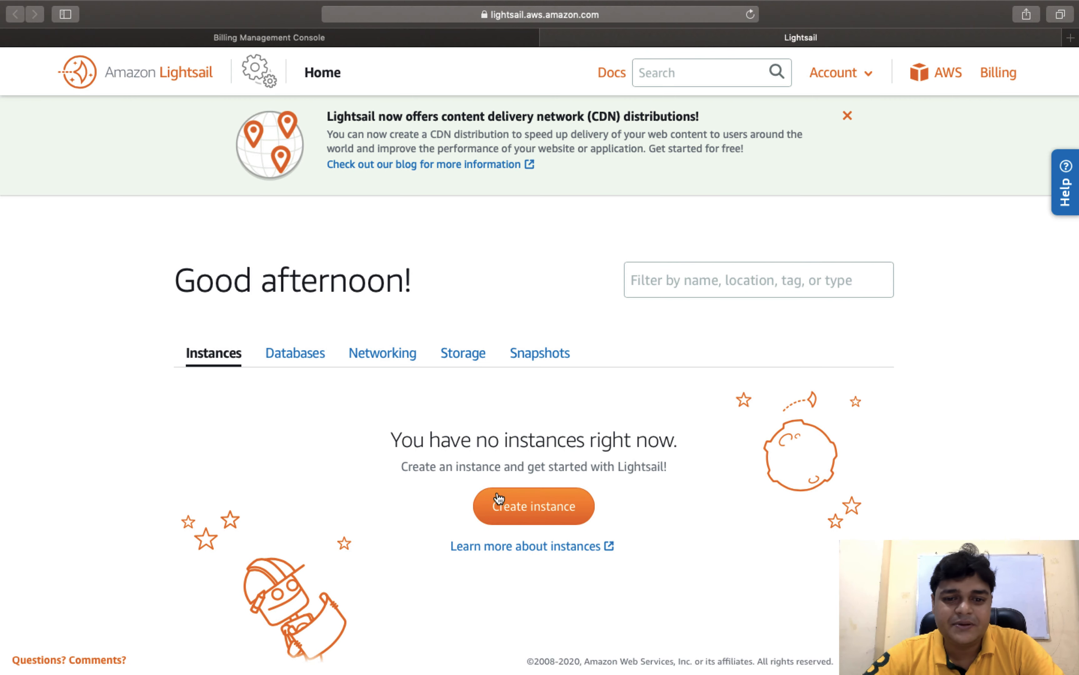
# Start creating a Lightsail instance and choose the Virginia (us-east-1) region for its location
pyautogui.click(549, 514)
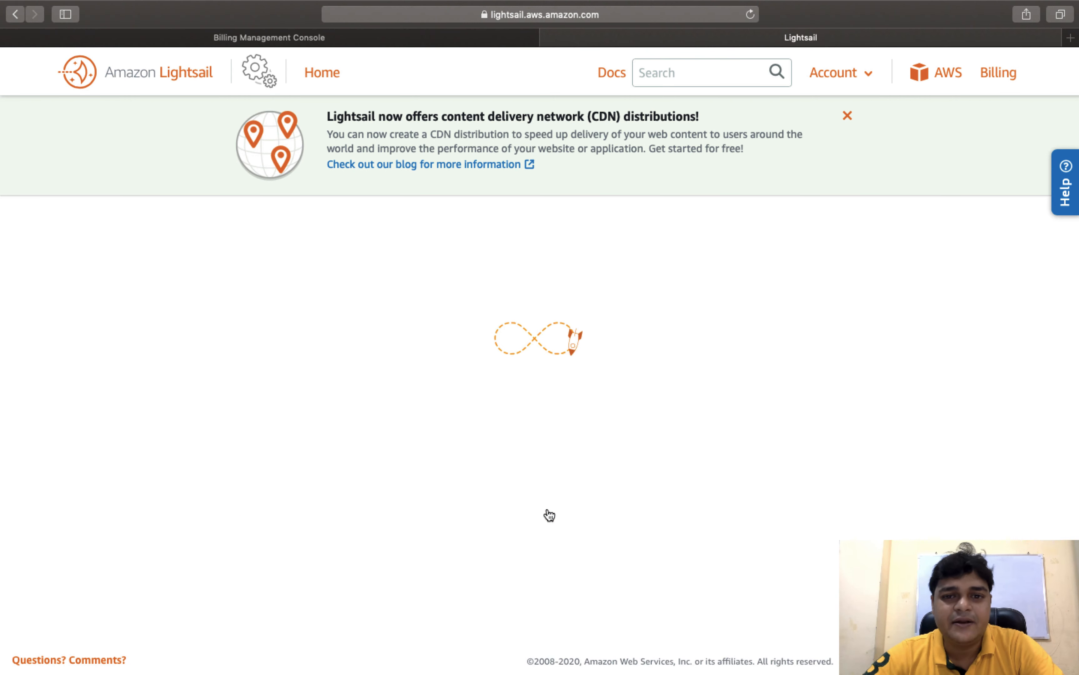
pyautogui.scroll(-3, 547, 507)
pyautogui.scroll(3, 547, 507)
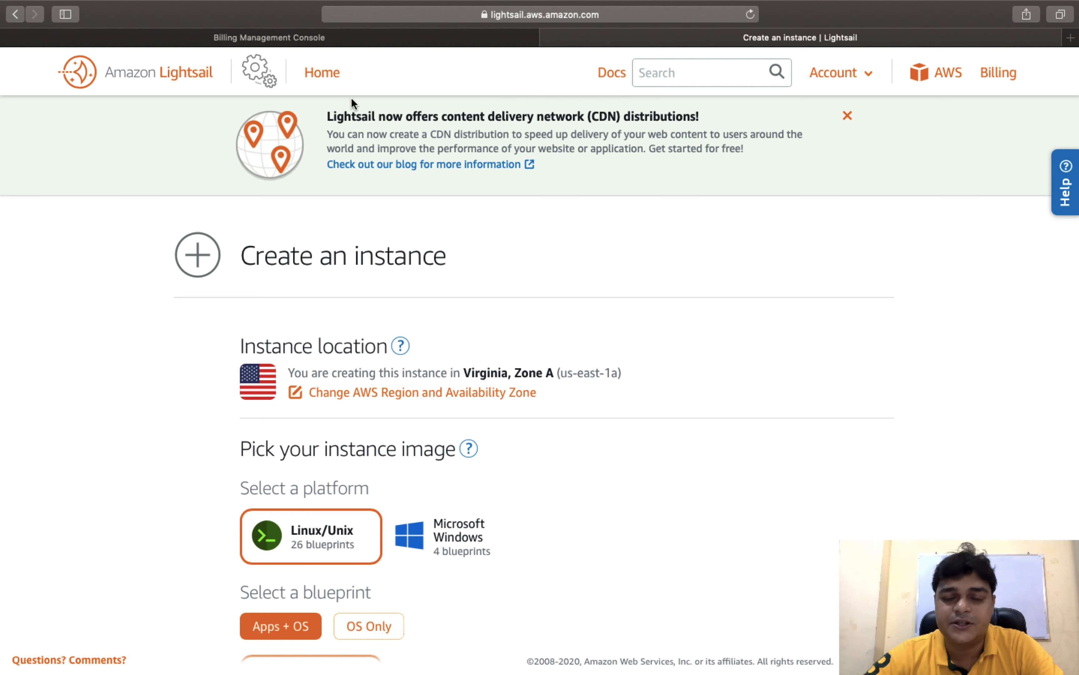
pyautogui.scroll(-3, 397, 339)
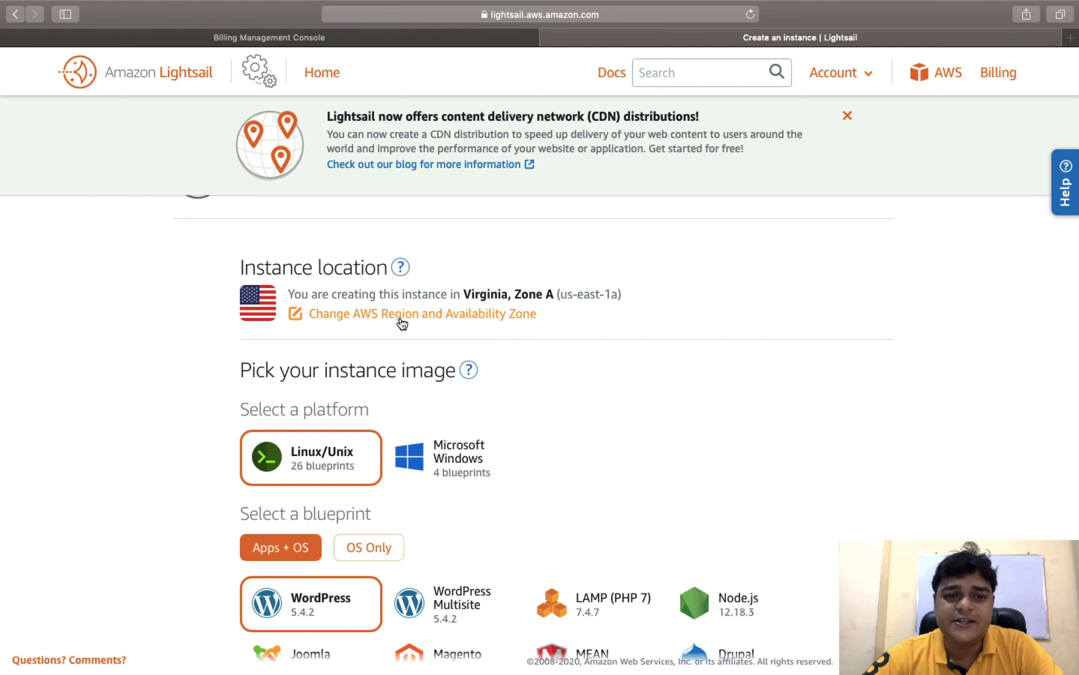
pyautogui.click(446, 322)
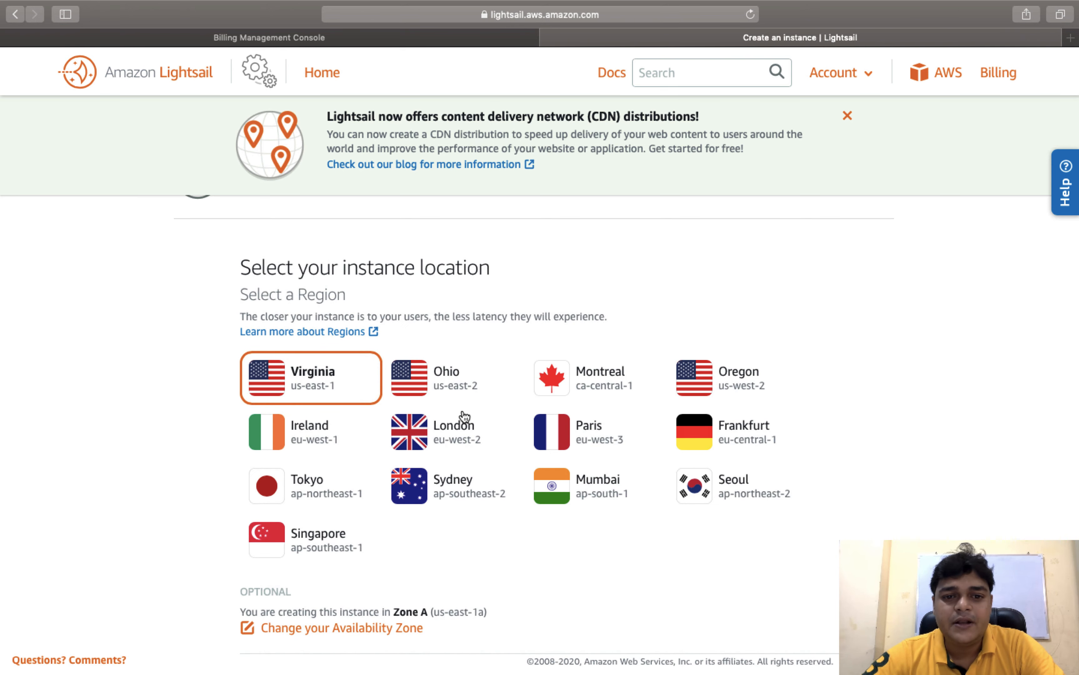
pyautogui.scroll(-1, 464, 414)
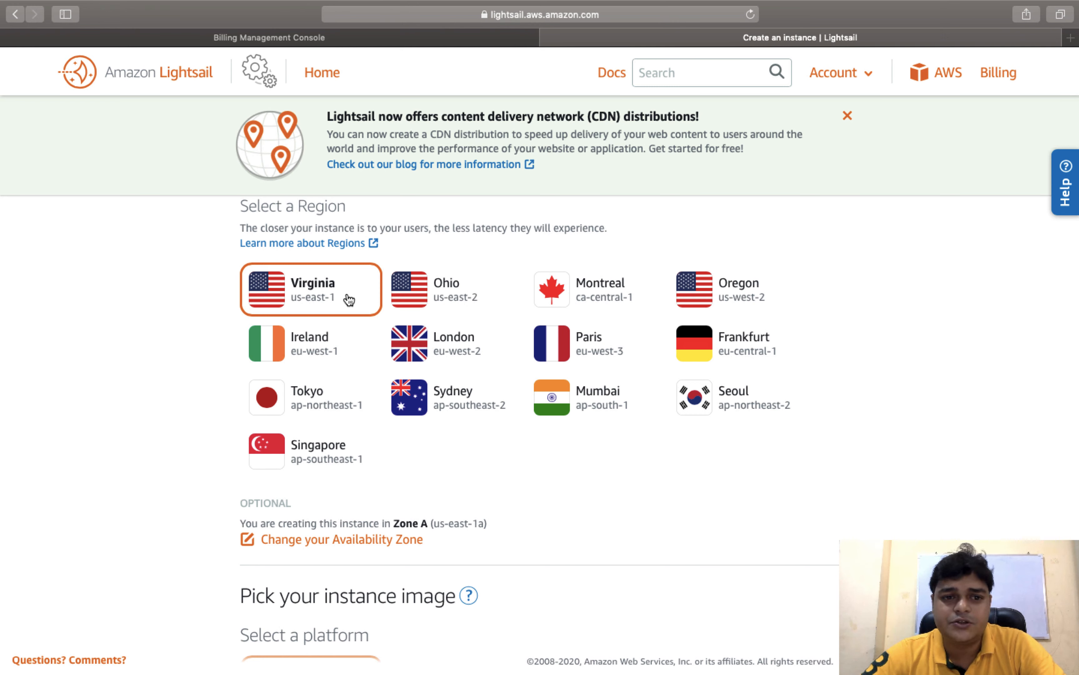
pyautogui.tripleClick(321, 299)
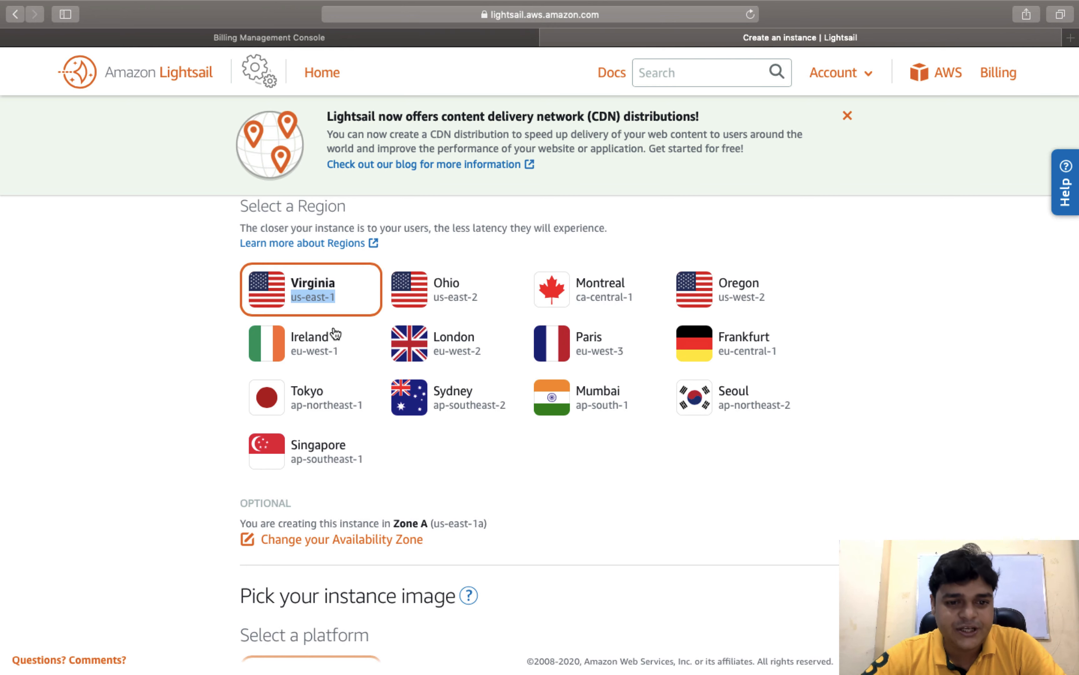
# Choose Microsoft Windows as the platform for the instance image
pyautogui.scroll(-7, 336, 335)
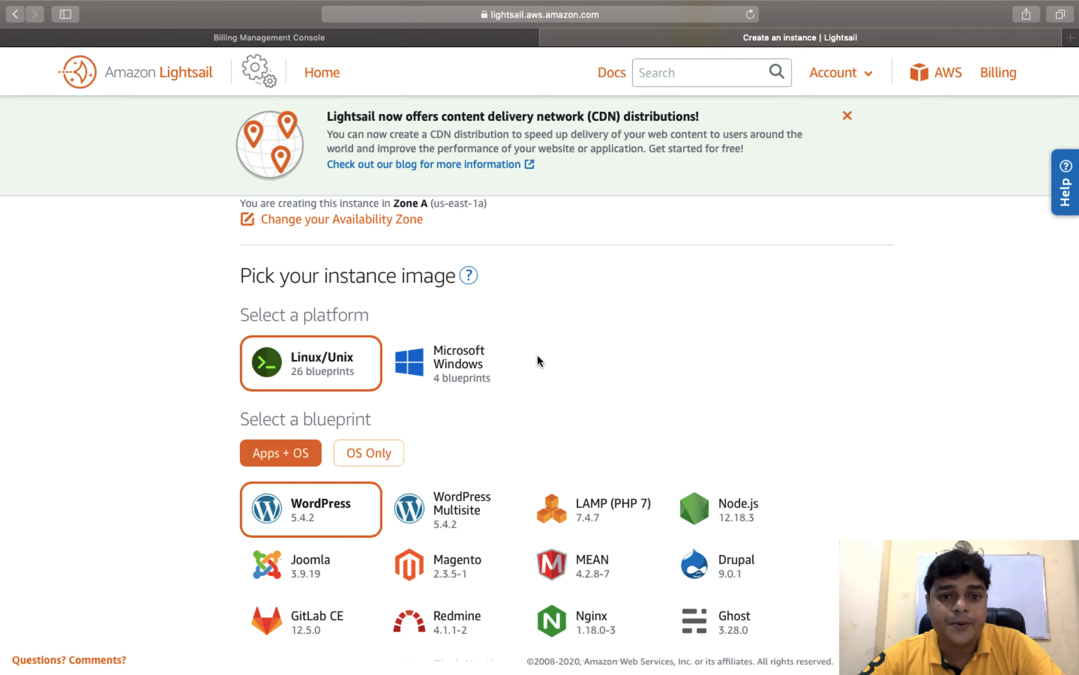
pyautogui.click(460, 364)
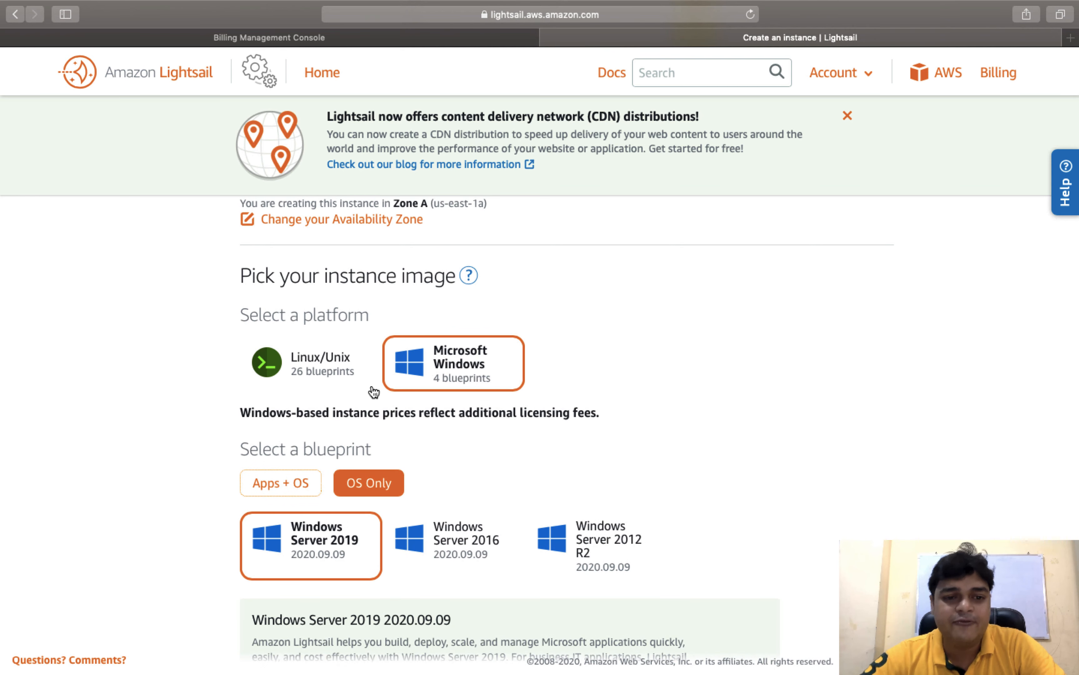
# Compare the Linux/Unix blueprints with the Microsoft Windows blueprints under OS Only and Apps + OS
pyautogui.click(337, 372)
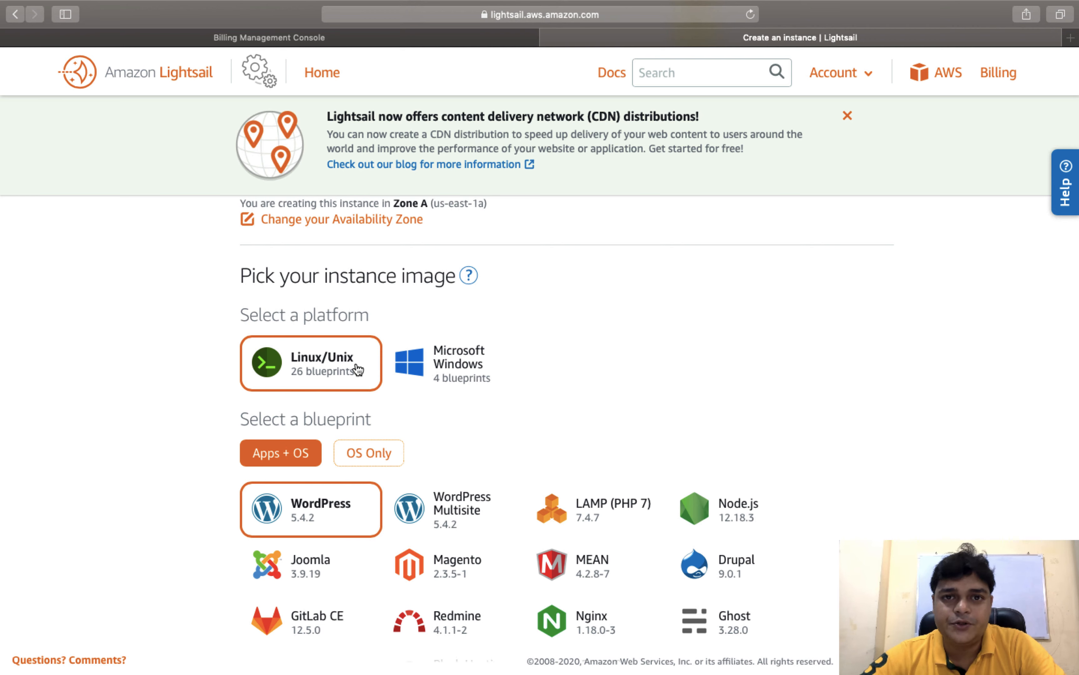
pyautogui.scroll(-2, 452, 397)
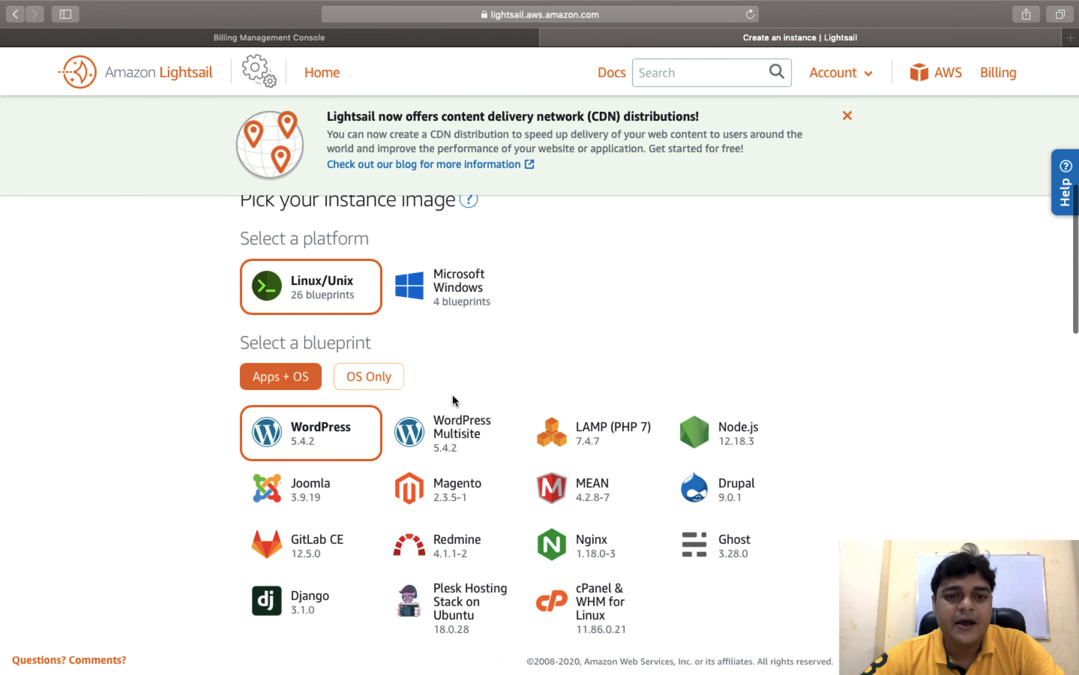
pyautogui.scroll(1, 446, 341)
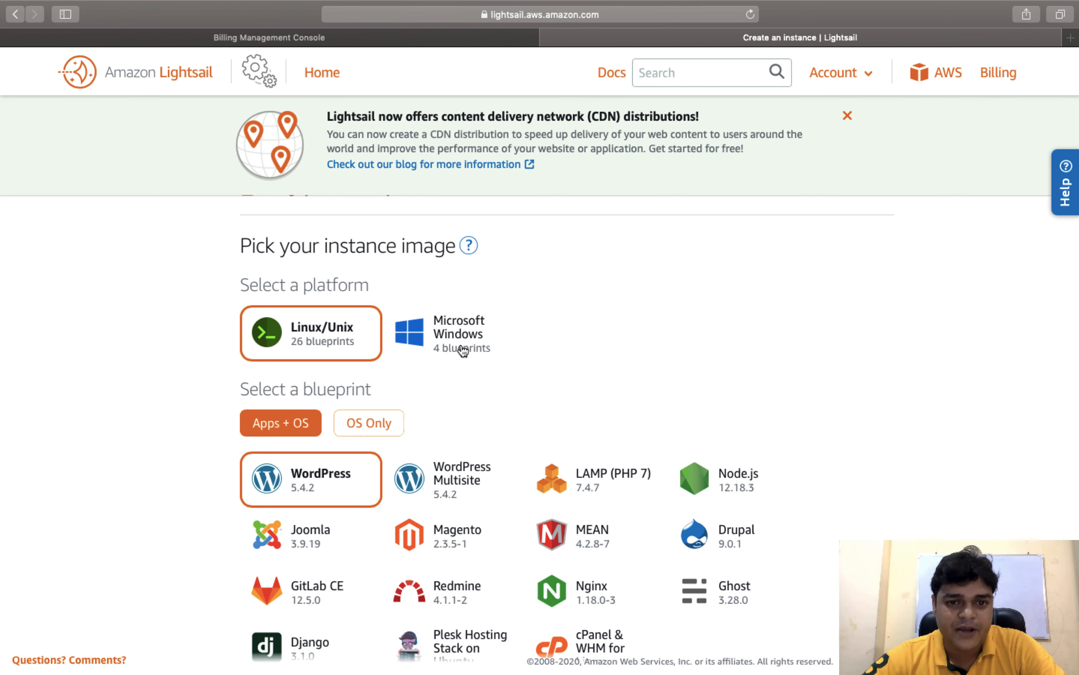
pyautogui.click(462, 351)
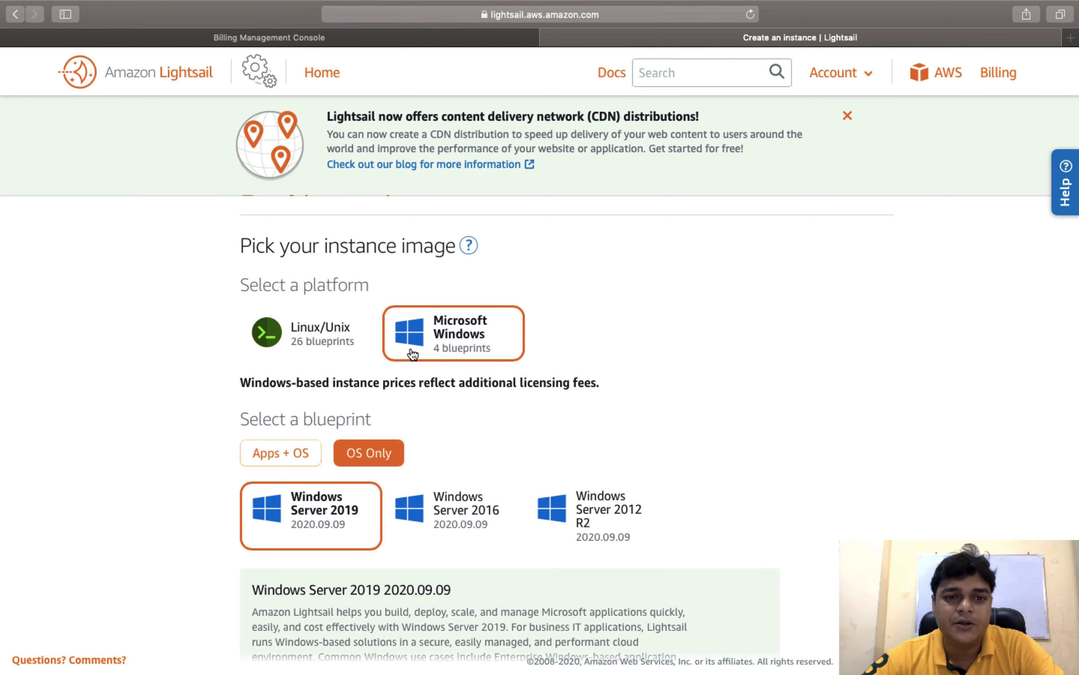
pyautogui.scroll(-3, 424, 399)
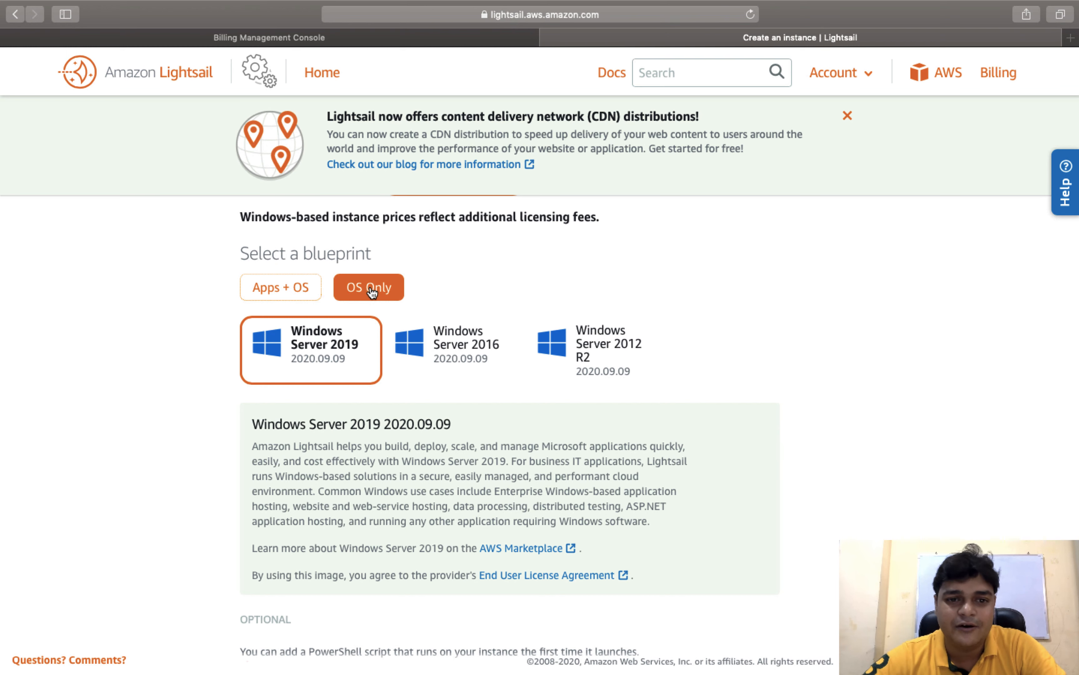
pyautogui.click(281, 294)
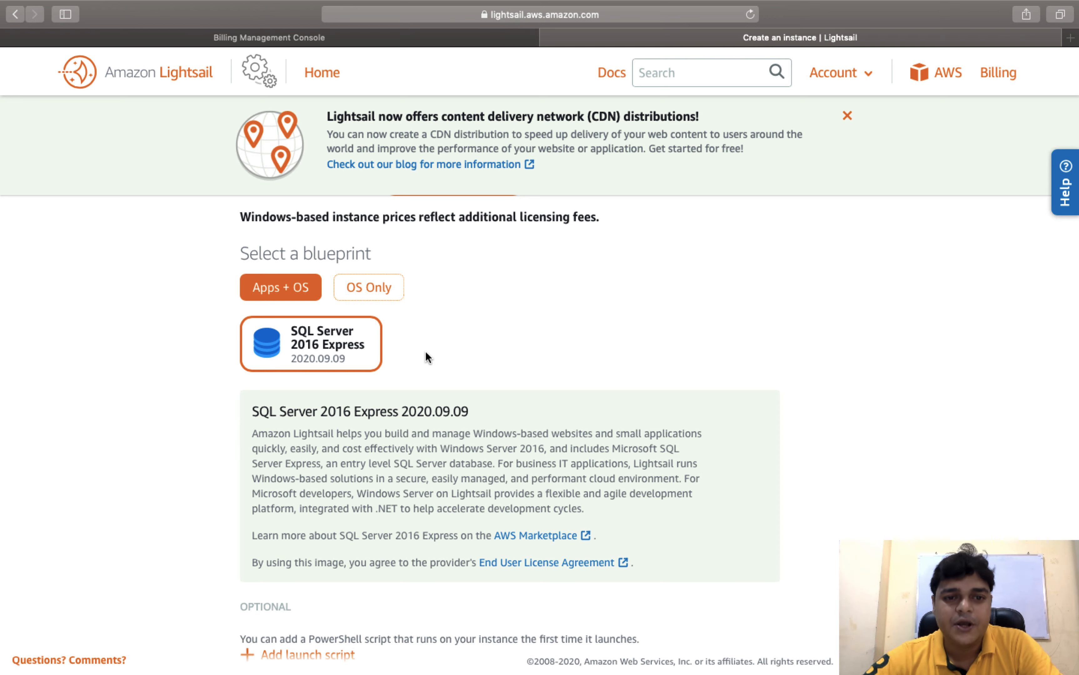
# Choose Linux/Unix as the platform and WordPress 5.4.2 as the Apps + OS blueprint for the instance
pyautogui.scroll(5, 425, 354)
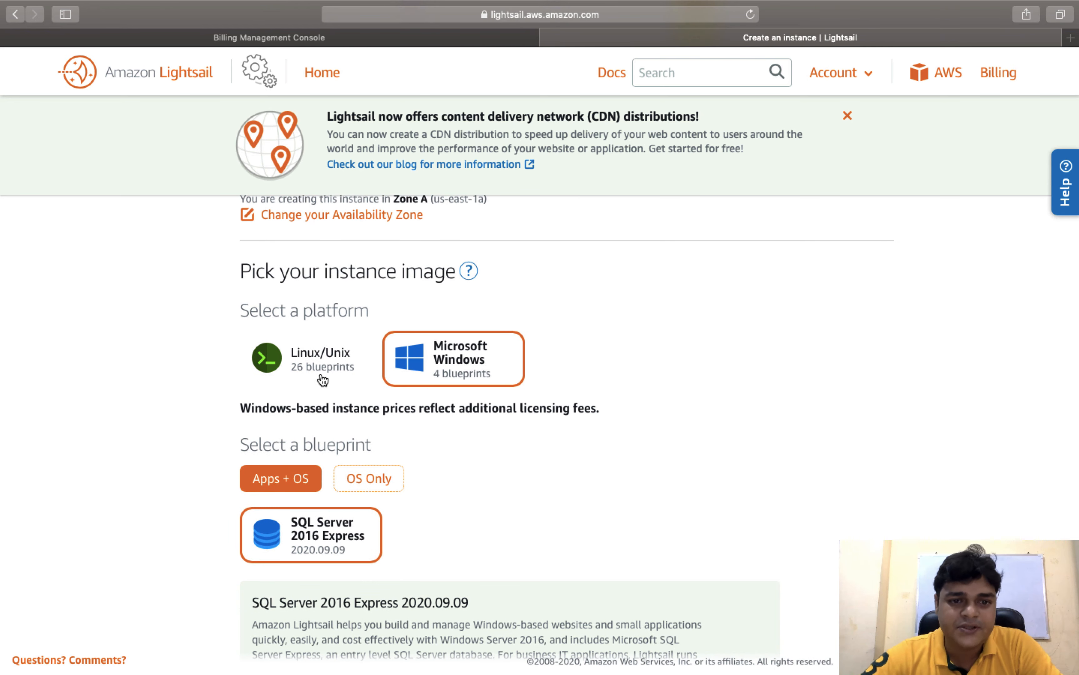
pyautogui.click(304, 360)
pyautogui.scroll(-5, 409, 393)
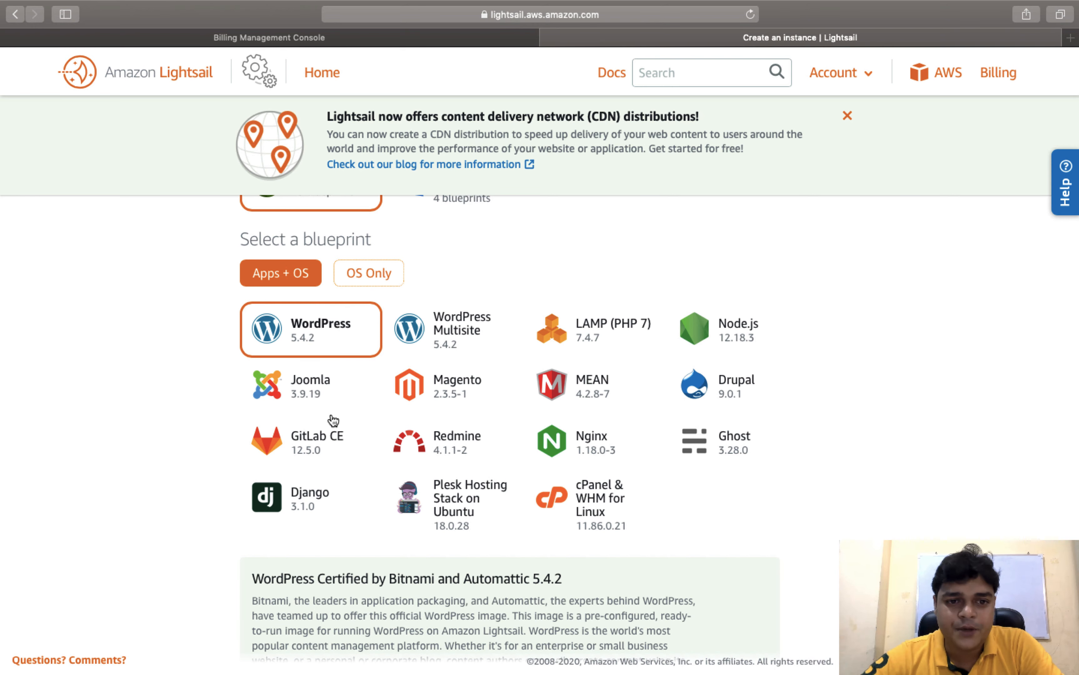
pyautogui.scroll(-2, 334, 419)
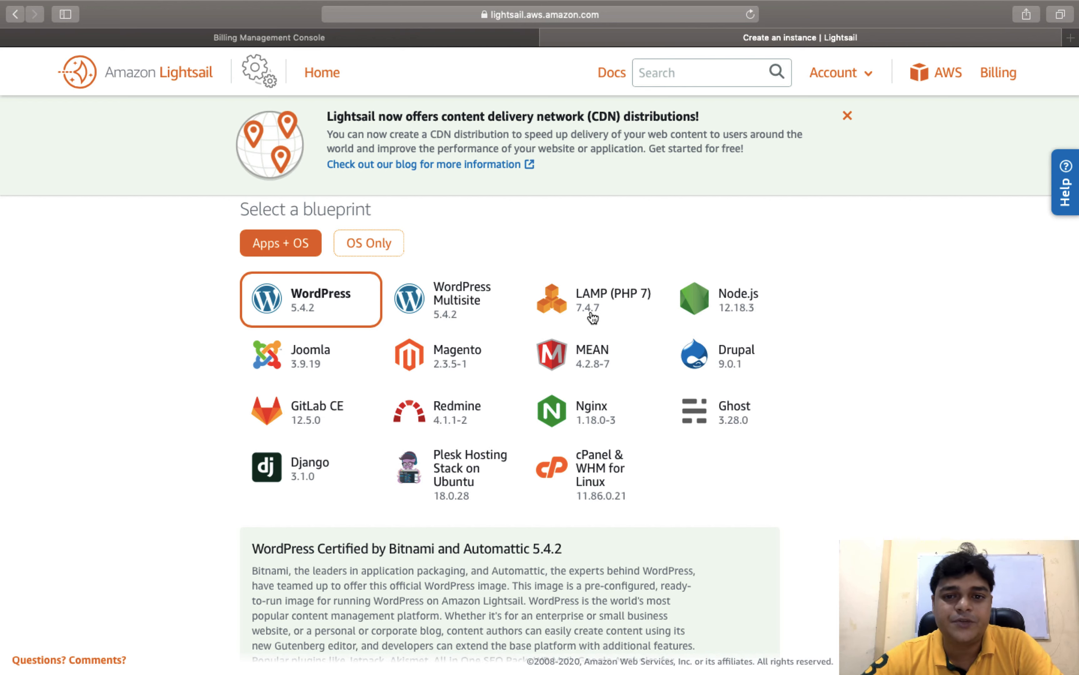
pyautogui.click(358, 373)
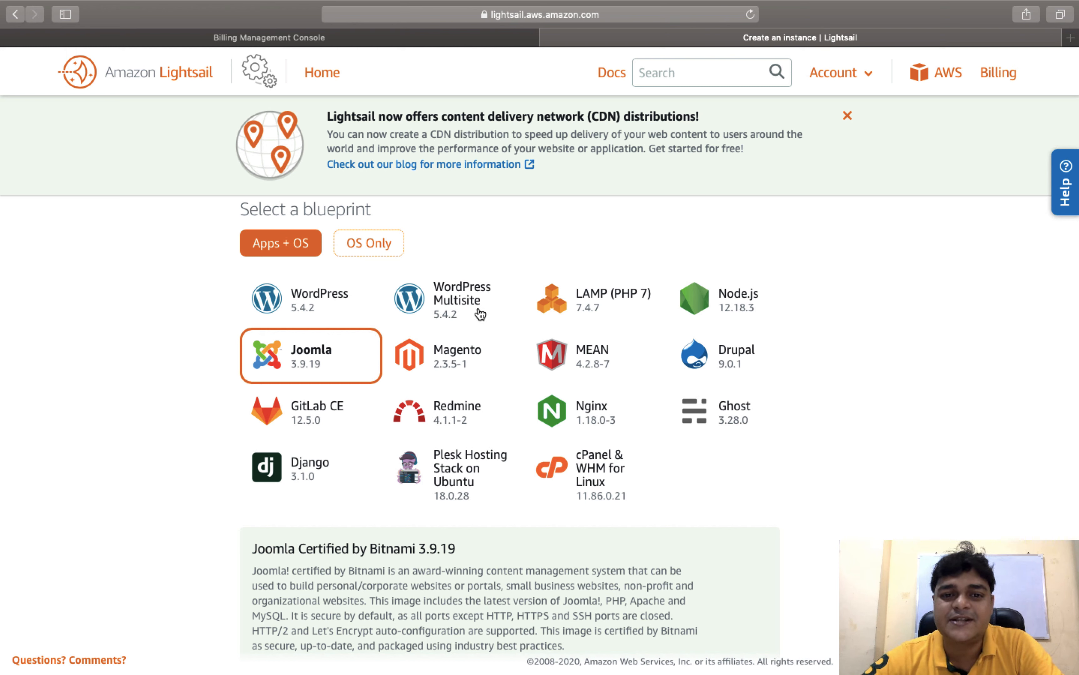
pyautogui.click(324, 290)
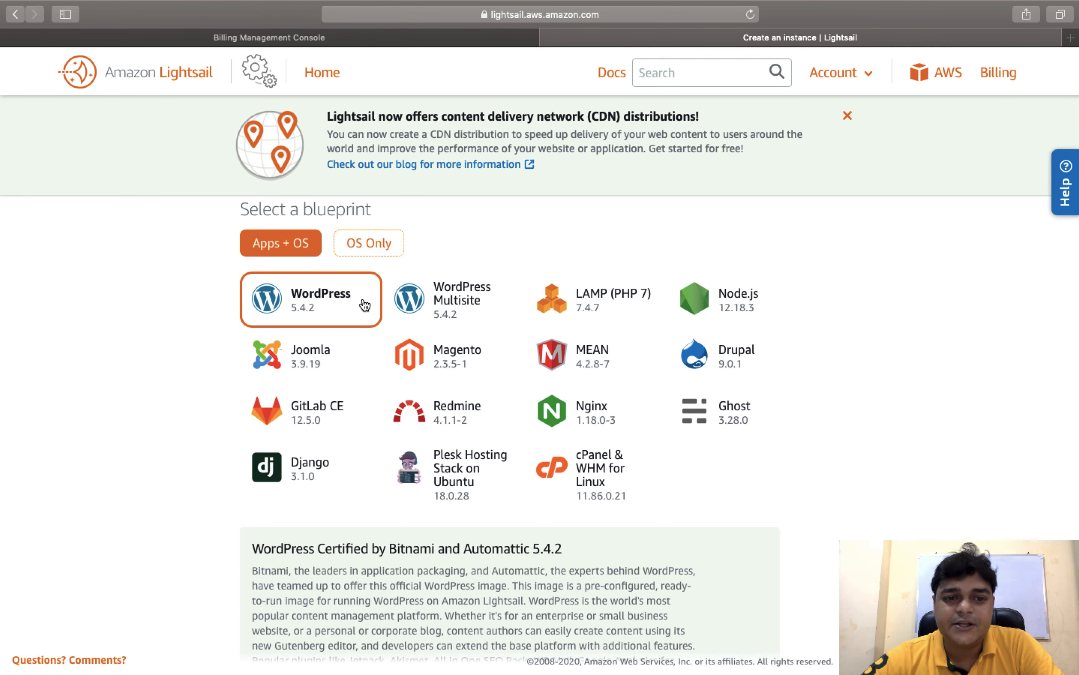
# Create one instance named WordPress-1 on the $3.5 USD monthly plan, with the default SSH key pair and no tags
pyautogui.scroll(-15, 375, 357)
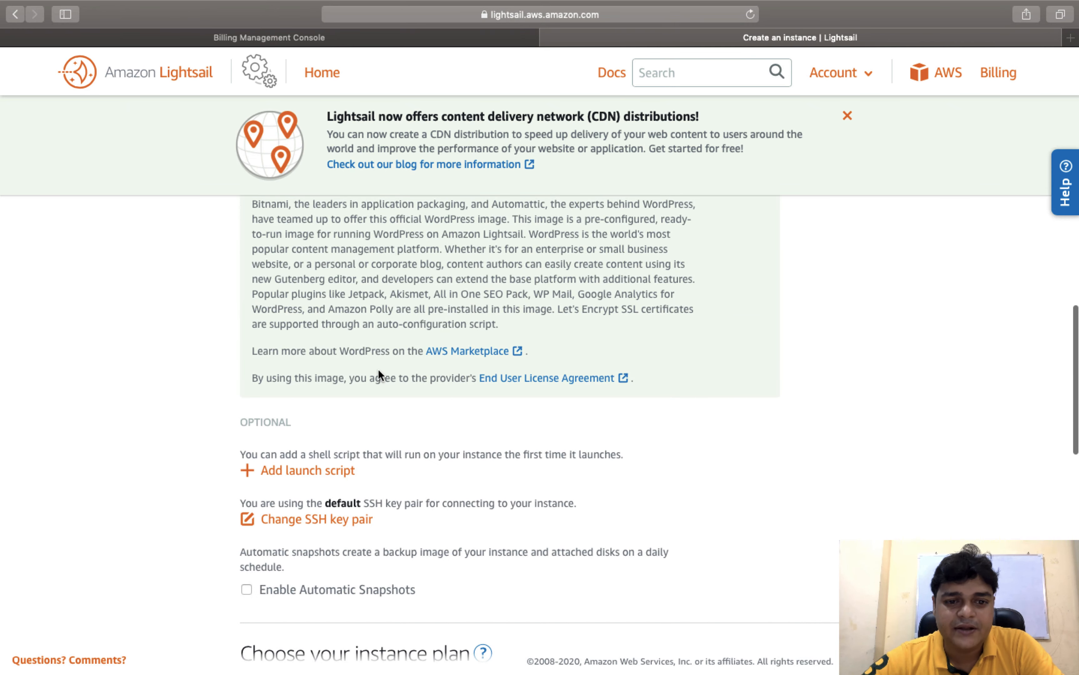
pyautogui.scroll(-2, 379, 373)
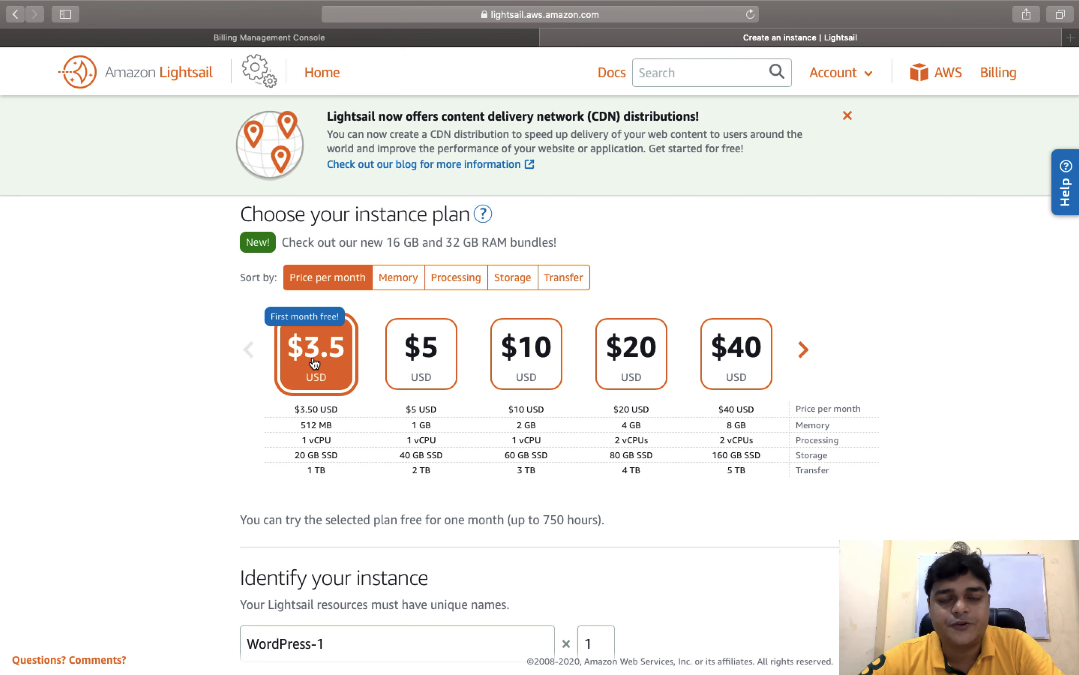
pyautogui.scroll(-5, 320, 368)
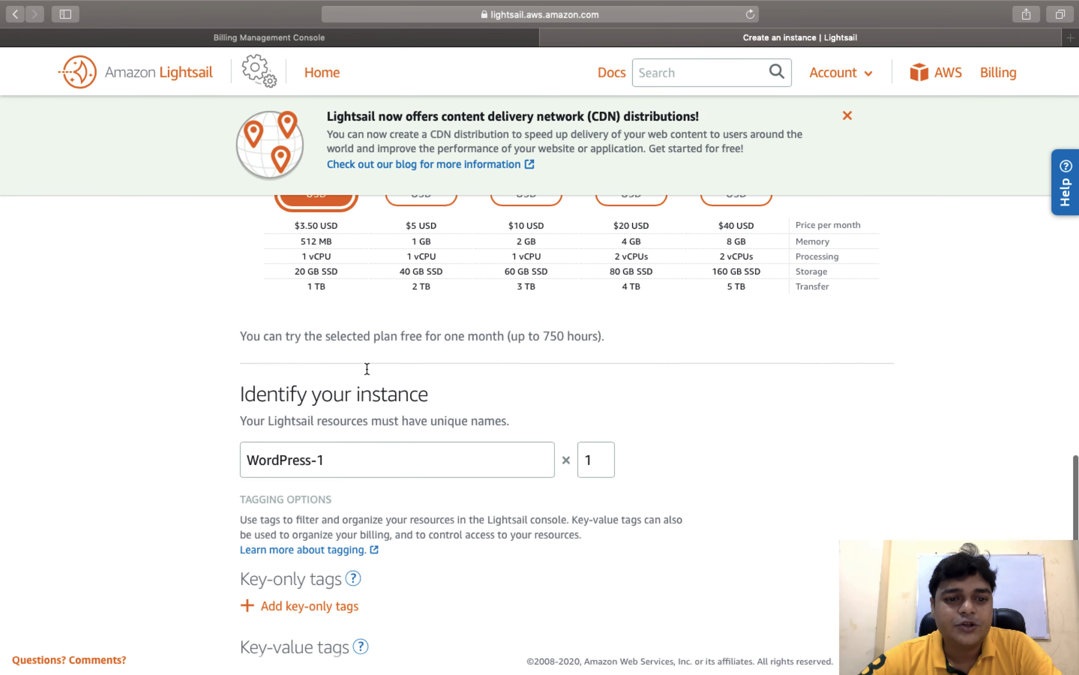
pyautogui.scroll(-4, 365, 369)
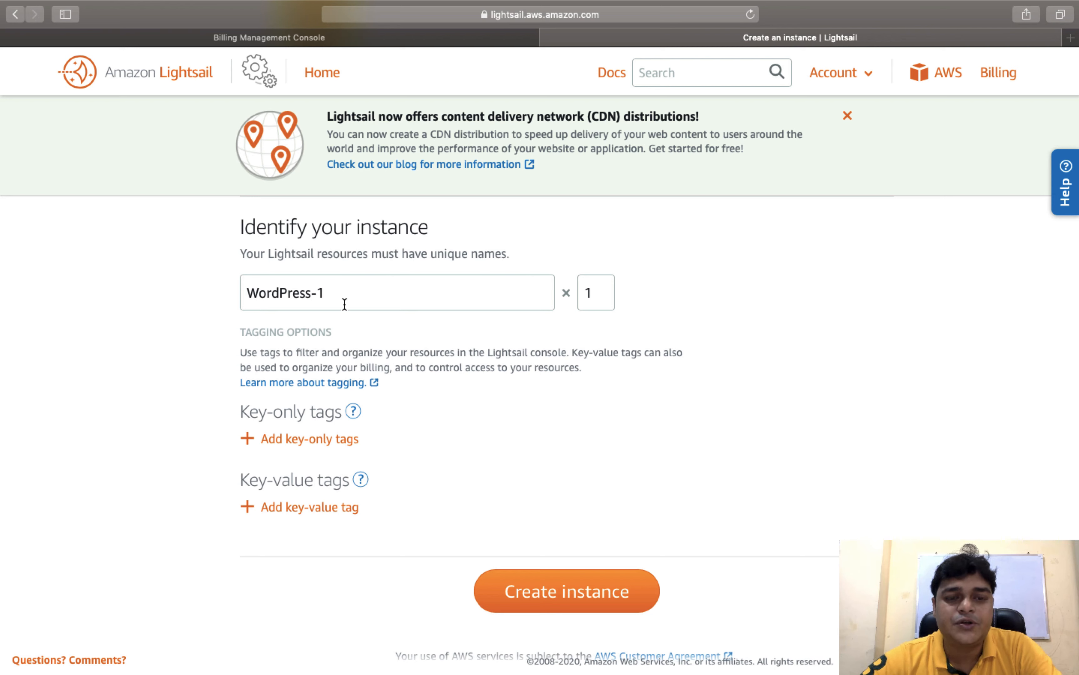
pyautogui.click(330, 287)
pyautogui.click(332, 288)
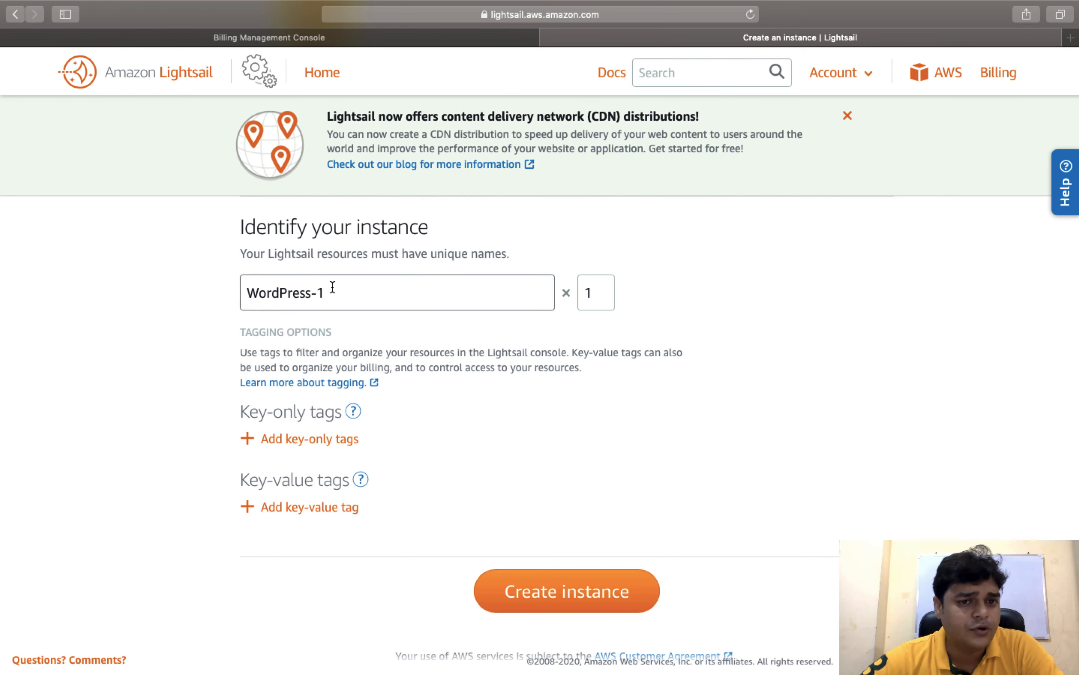
pyautogui.scroll(-3, 298, 350)
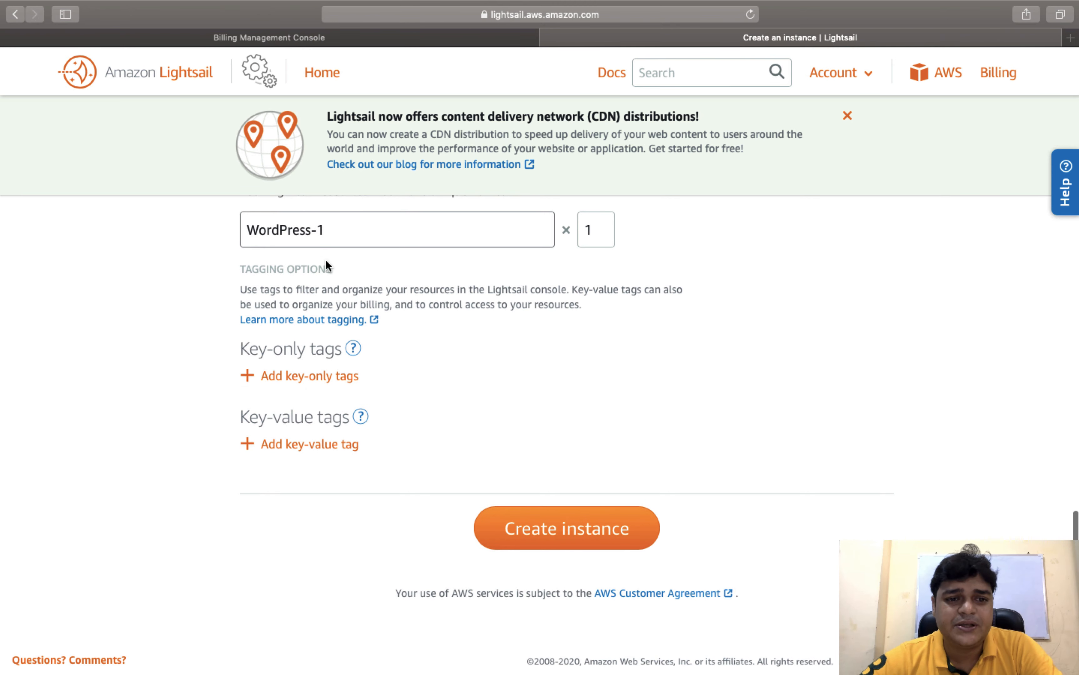
pyautogui.scroll(3, 326, 264)
pyautogui.scroll(-2, 301, 447)
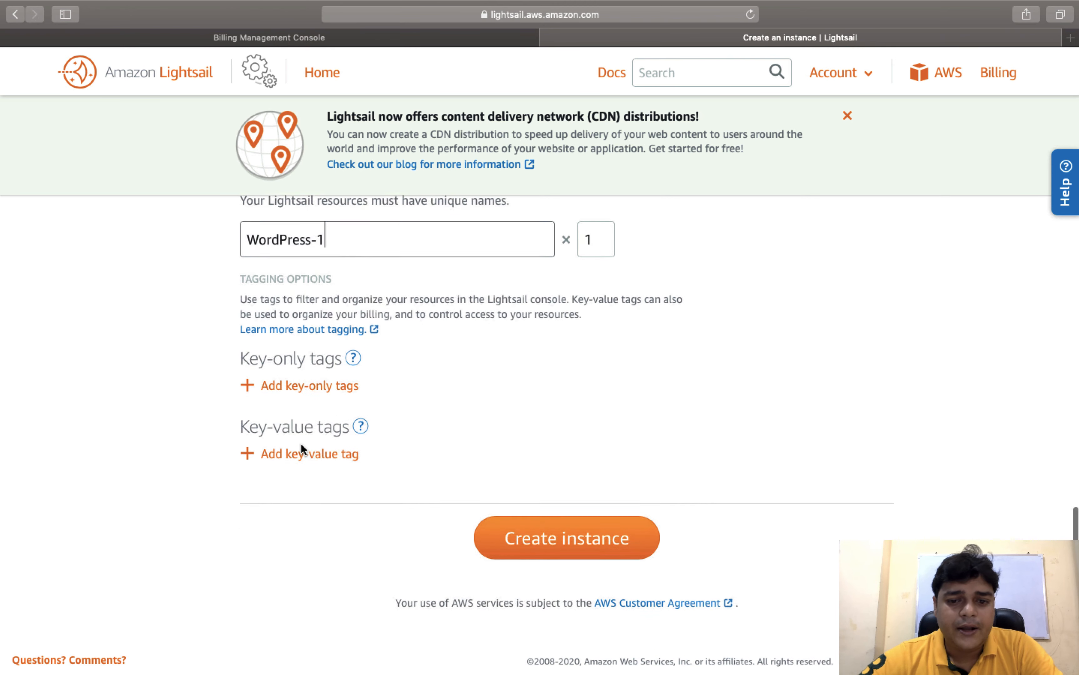
pyautogui.scroll(-1, 301, 442)
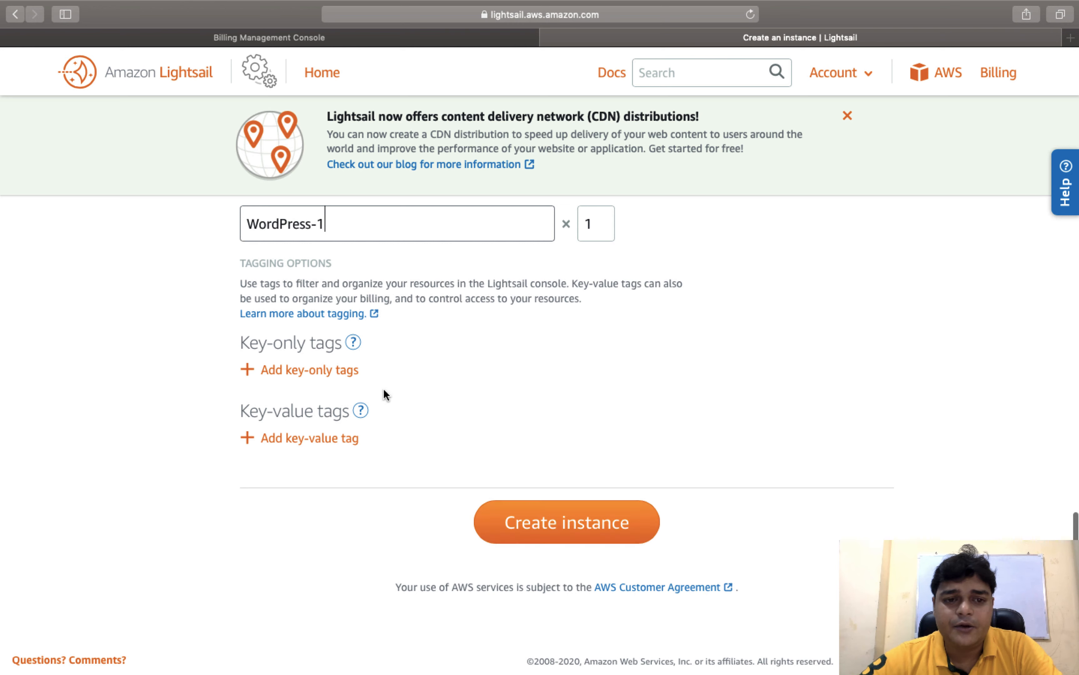
pyautogui.click(580, 534)
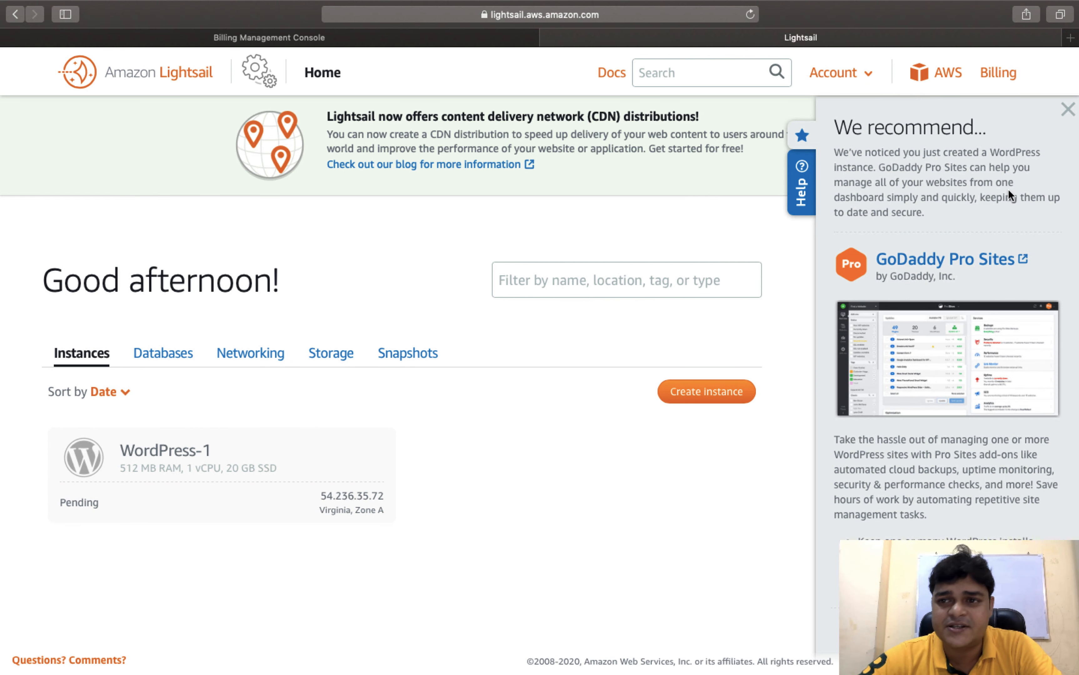
# Close the GoDaddy Pro Sites recommendation and reload the Lightsail home page to refresh the instance's status
pyautogui.click(1068, 111)
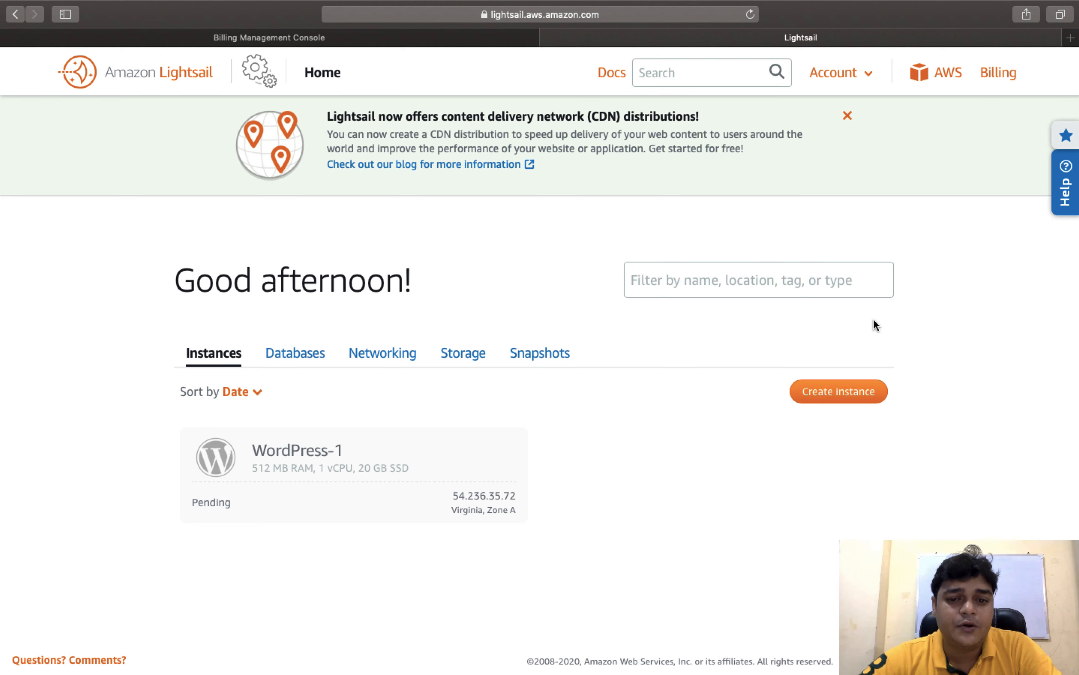
pyautogui.rightClick(706, 511)
pyautogui.click(746, 528)
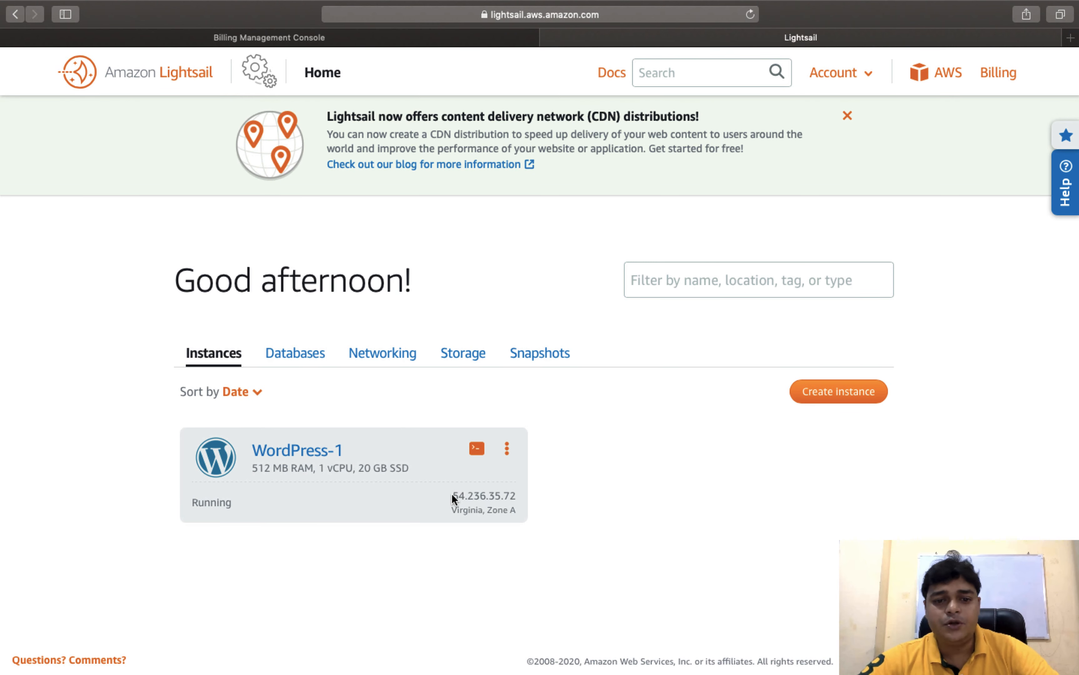
# Copy the WordPress-1 instance's public IP address and open it in Google Chrome
pyautogui.doubleClick(496, 492)
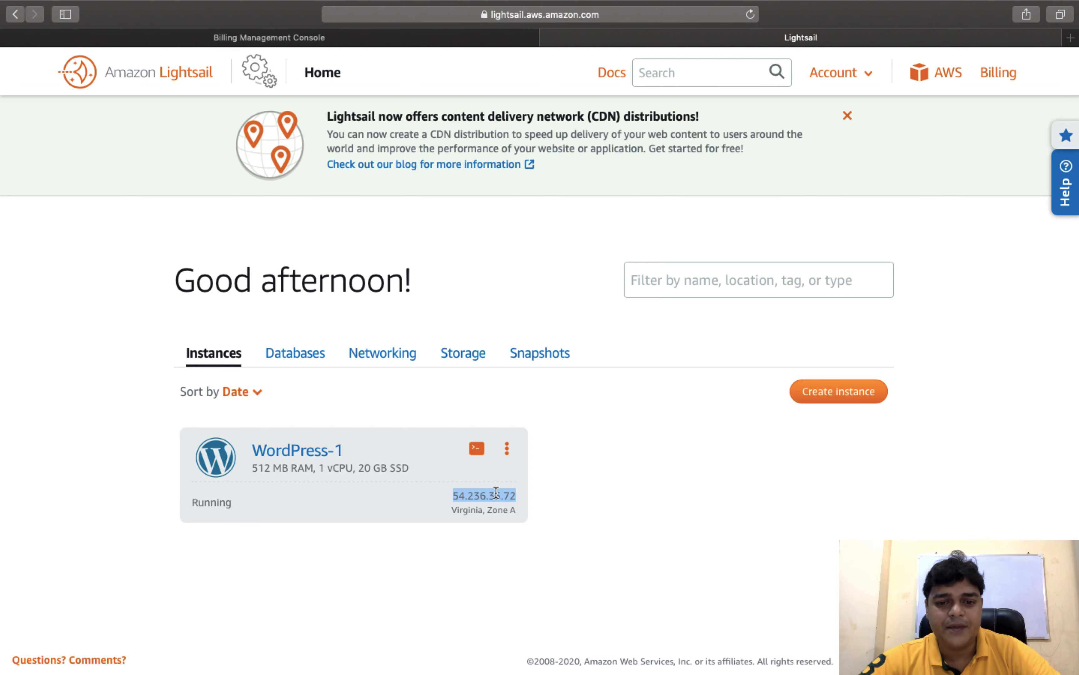
pyautogui.rightClick(479, 496)
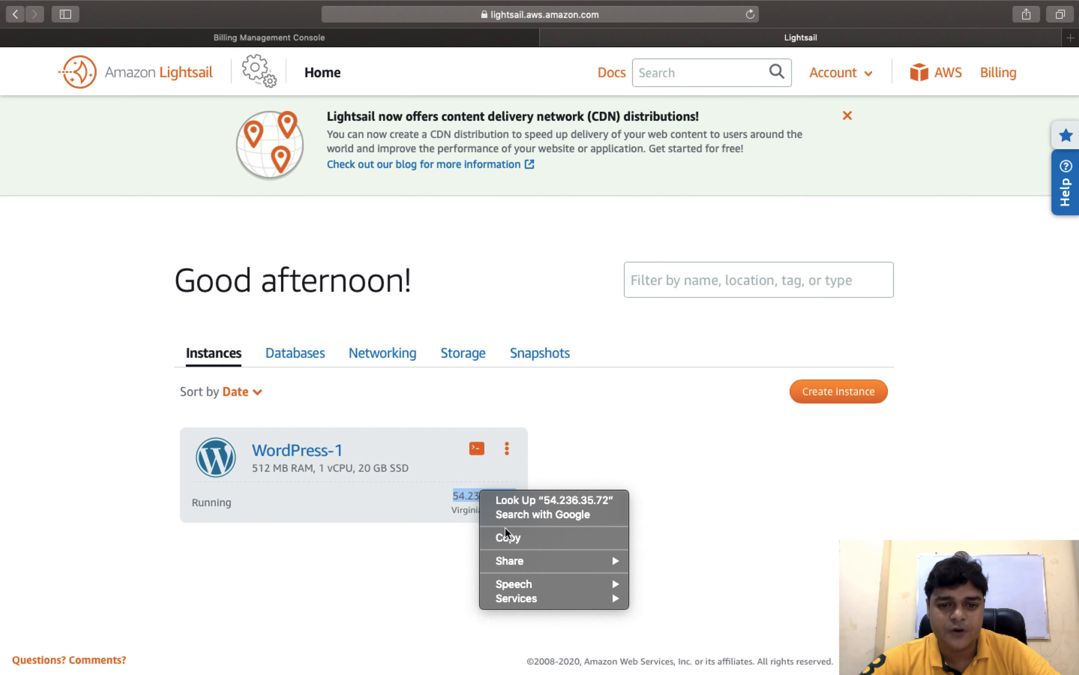
pyautogui.click(502, 538)
pyautogui.hotkey('ctrl', 'Left')
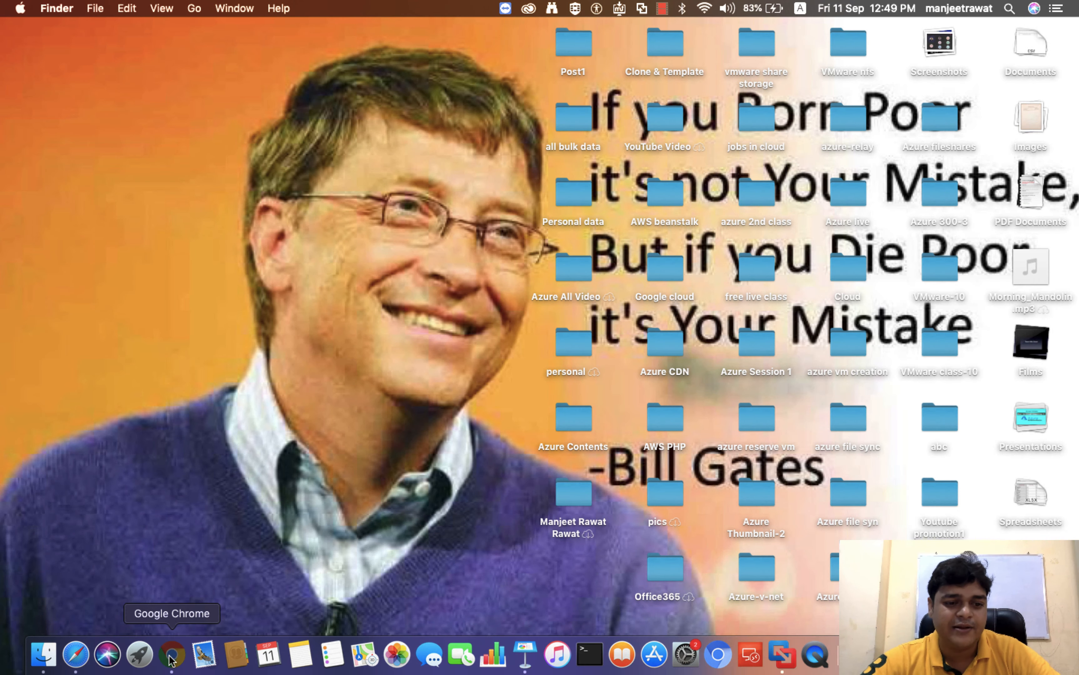
pyautogui.click(171, 654)
pyautogui.press('super+v')
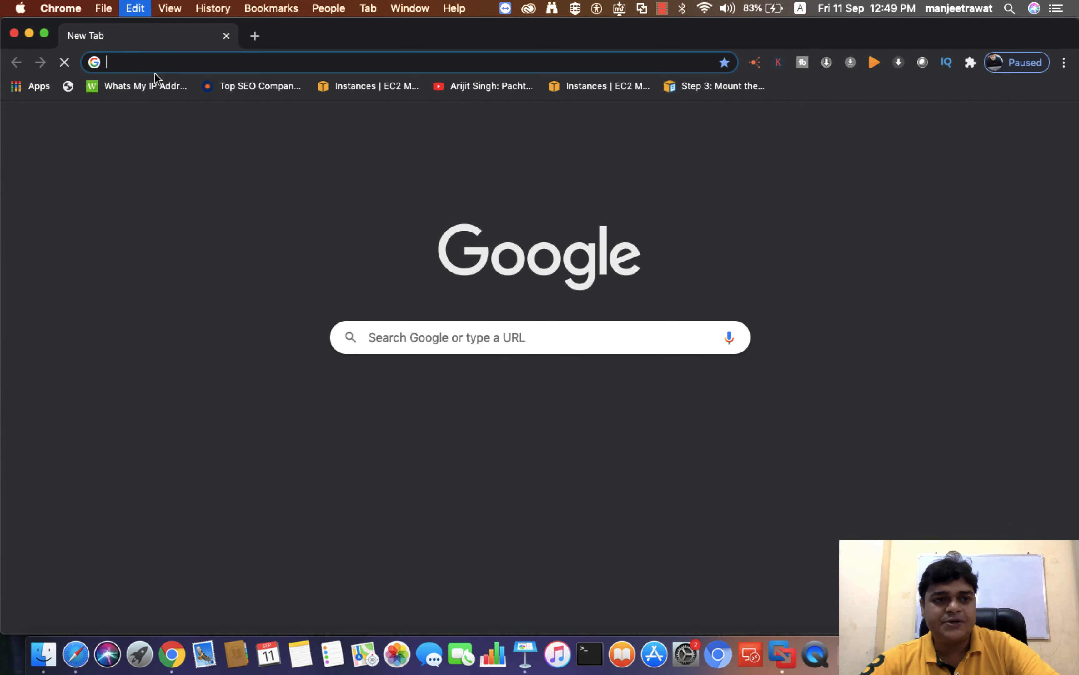
pyautogui.press('Return')
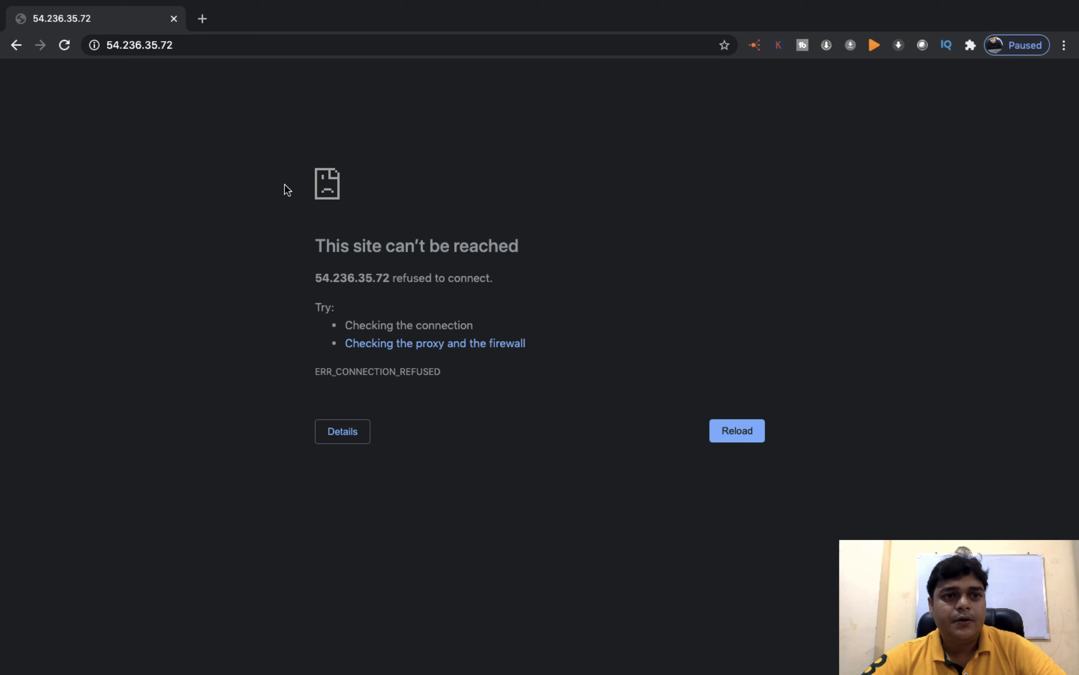
pyautogui.click(114, 47)
pyautogui.click(111, 47)
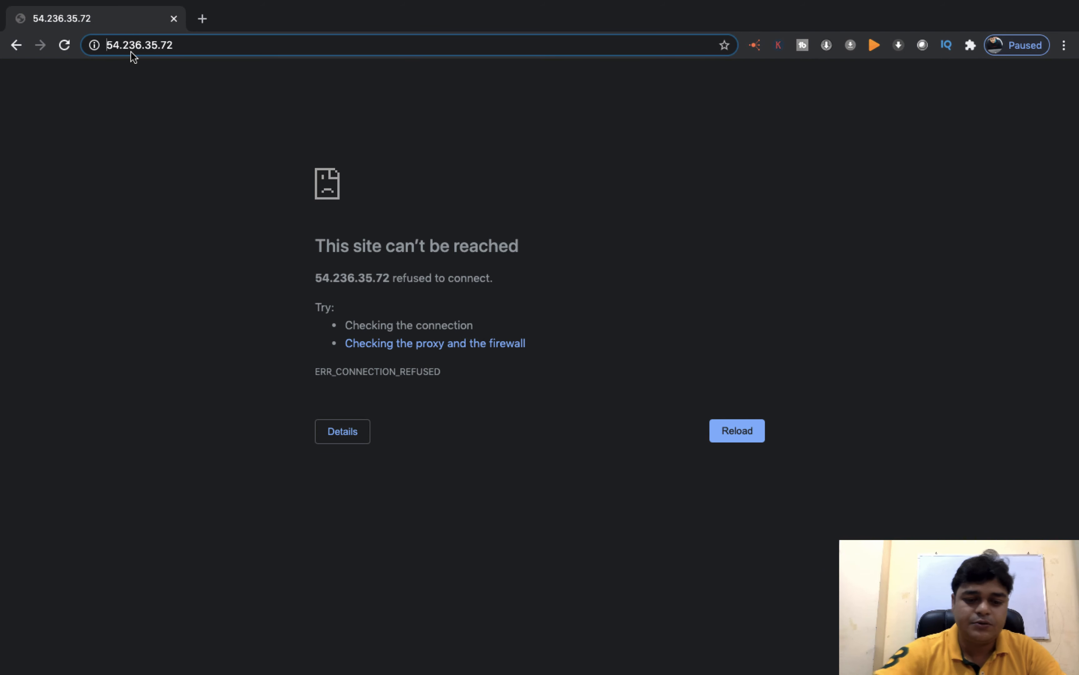
pyautogui.write('http://')
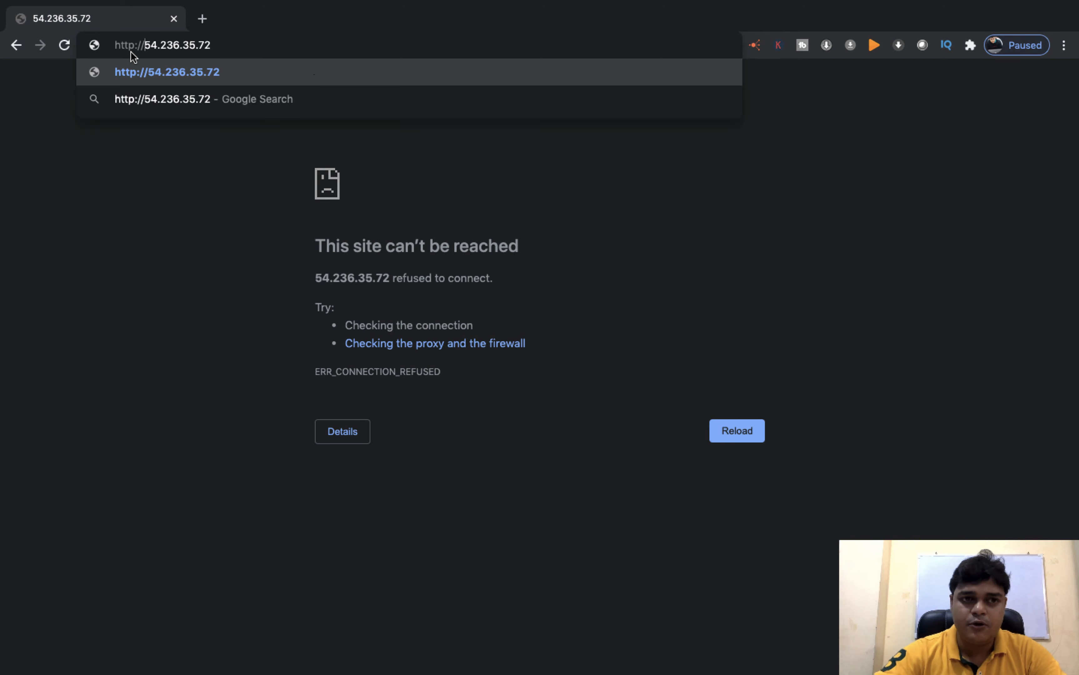
pyautogui.press('Return')
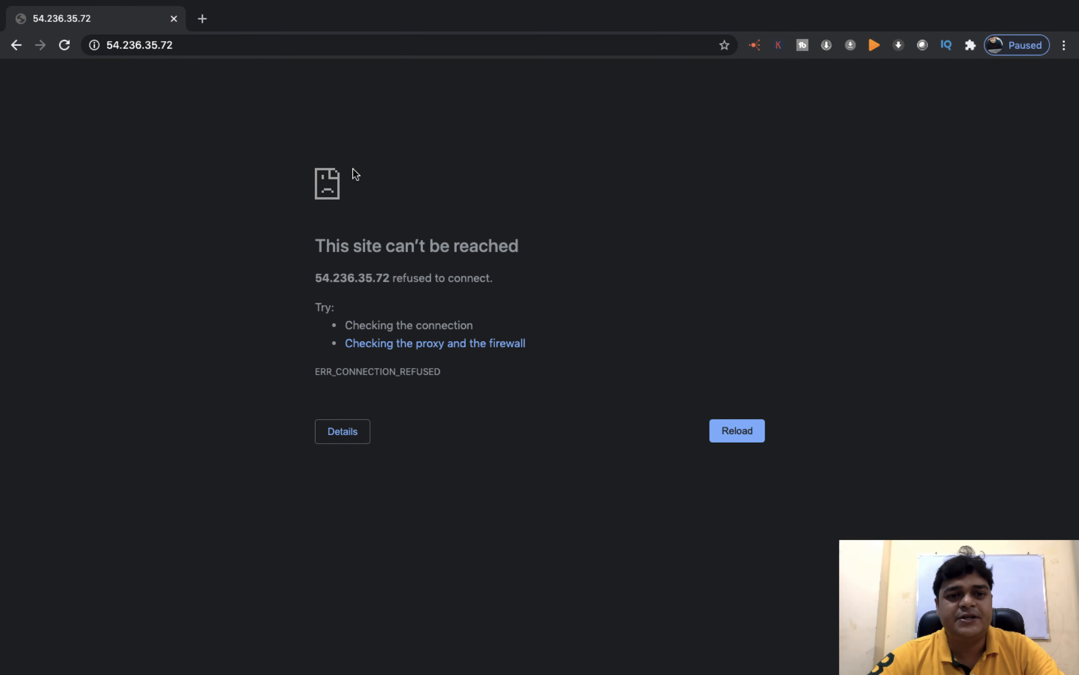
# Switch back to the Lightsail home page in Safari and reload it to check the WordPress-1 instance
pyautogui.hotkey('ctrl', 'Left')
pyautogui.hotkey('ctrl', 'Right')
pyautogui.hotkey('ctrl', 'Right')
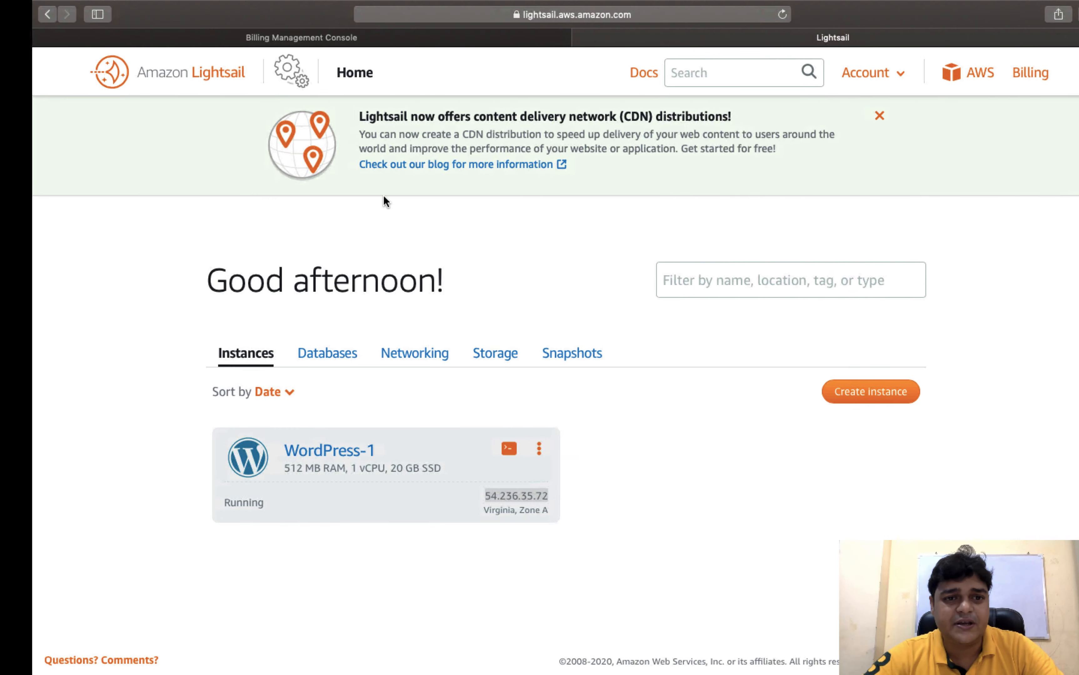
pyautogui.click(699, 464)
pyautogui.rightClick(699, 464)
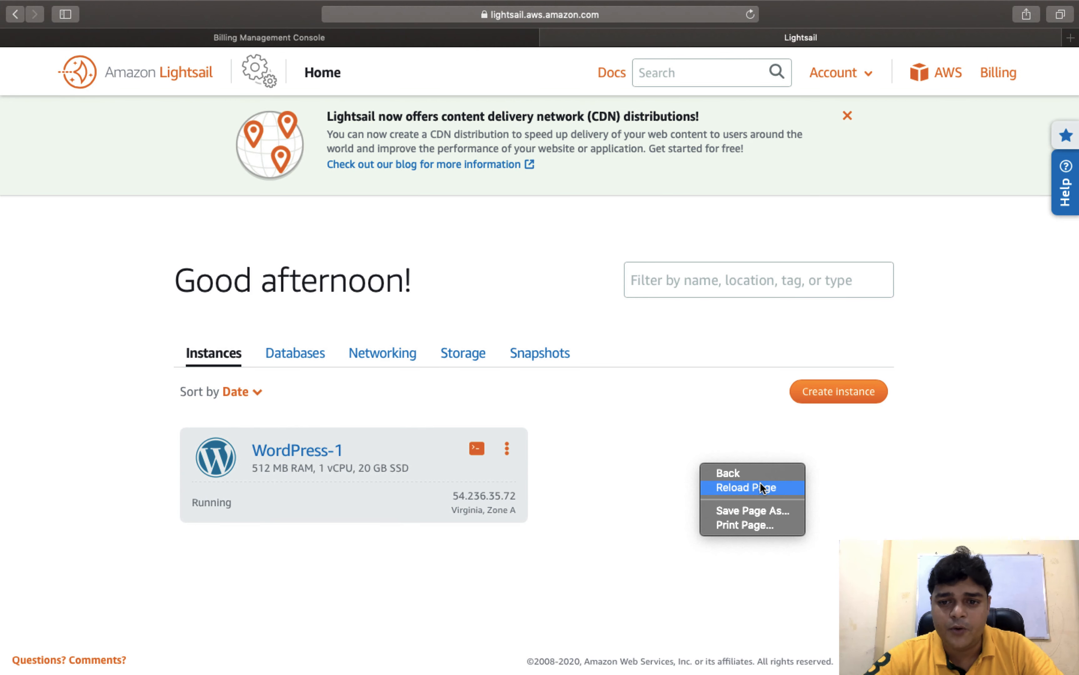
pyautogui.click(759, 482)
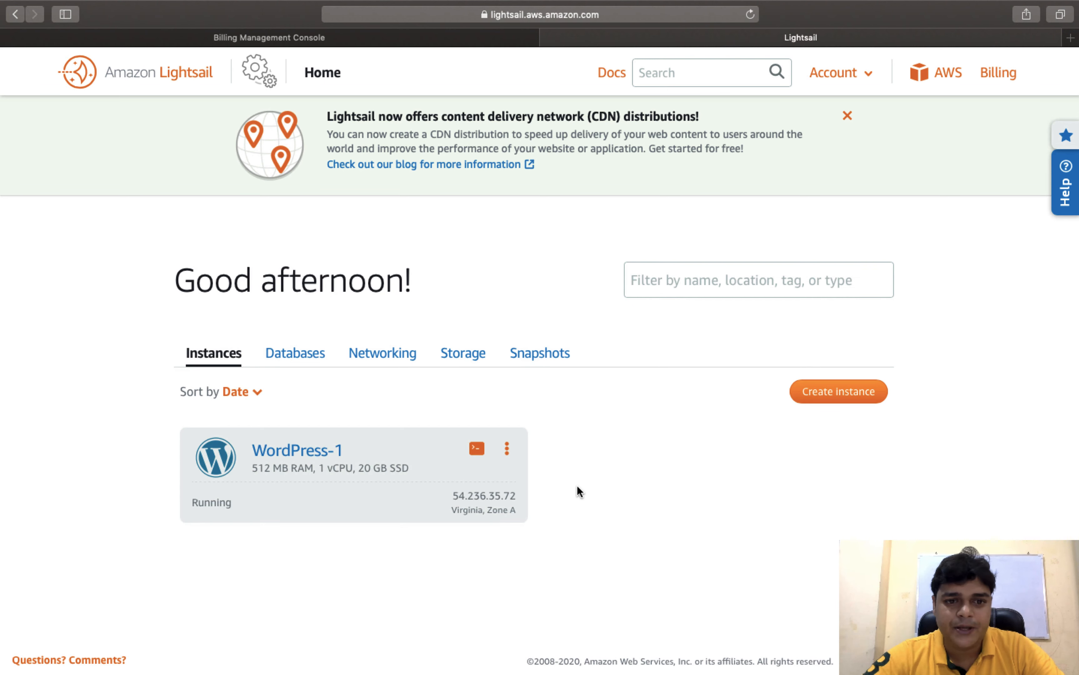
# Switch to Chrome and retry loading the WordPress instance's site
pyautogui.hotkey('ctrl', 'Left')
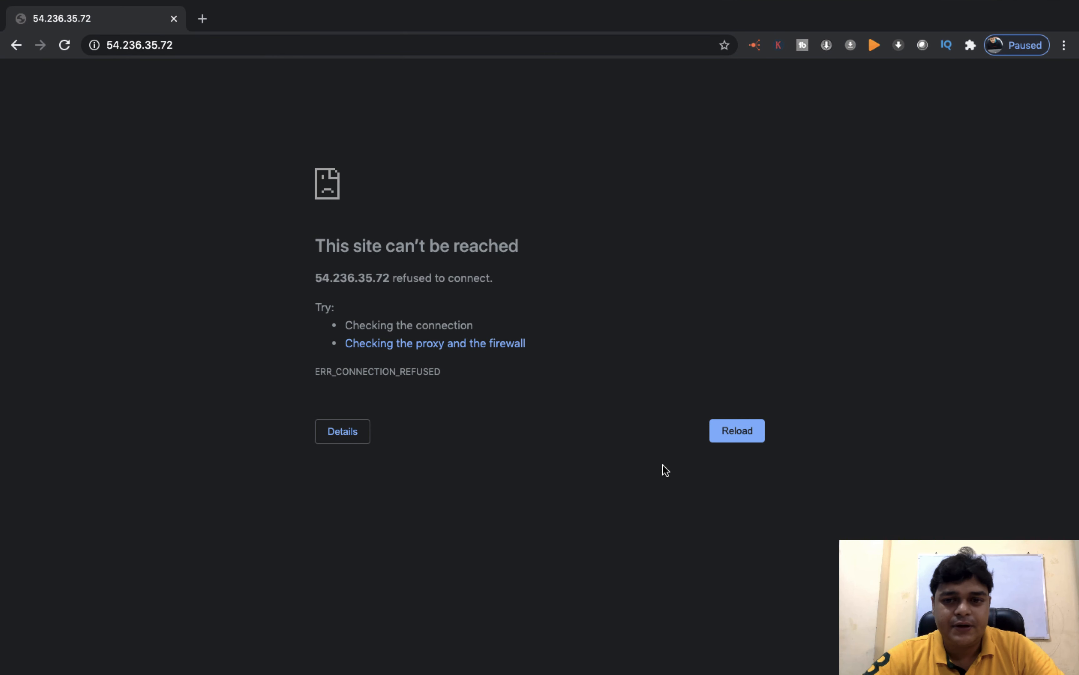
pyautogui.click(720, 431)
pyautogui.click(720, 431)
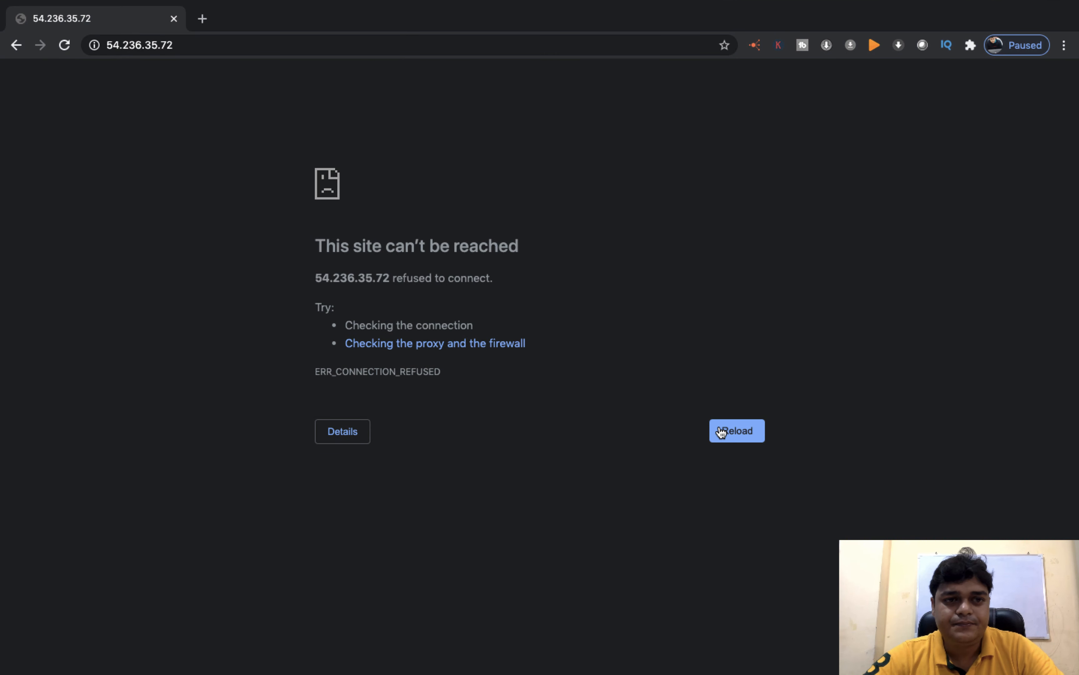
# Retry the instance's site in Chrome, and copy WordPress-1's public IP address again from the Lightsail home page in Safari
pyautogui.click(720, 431)
pyautogui.click(720, 431)
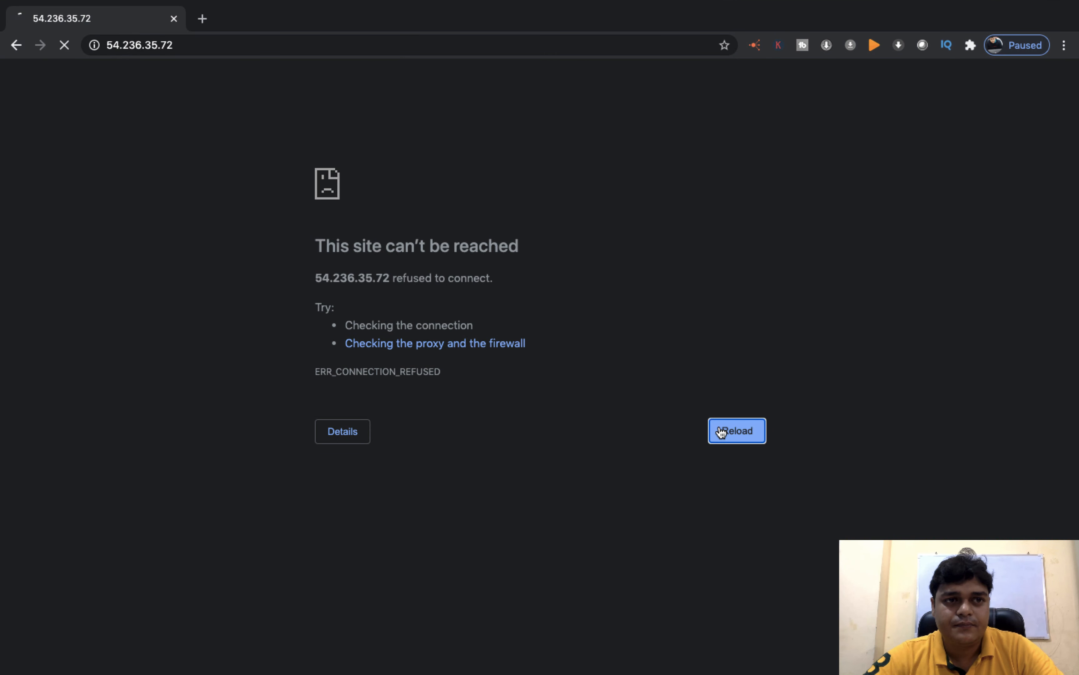
pyautogui.hotkey('ctrl', 'Right')
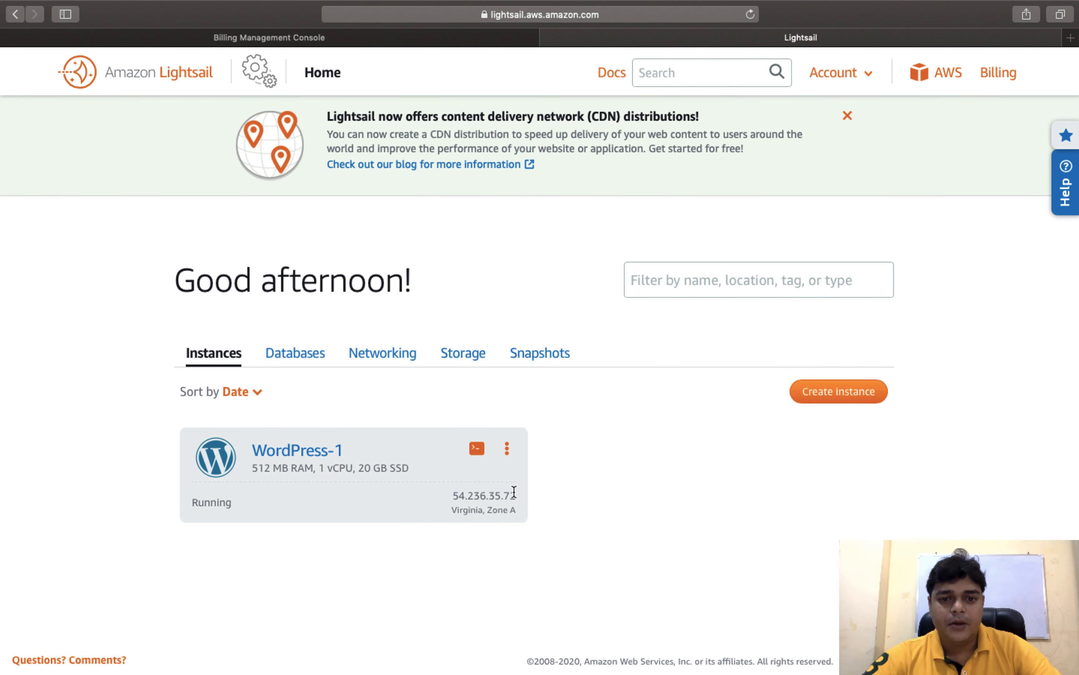
pyautogui.moveTo(518, 495); pyautogui.dragTo(452, 496)
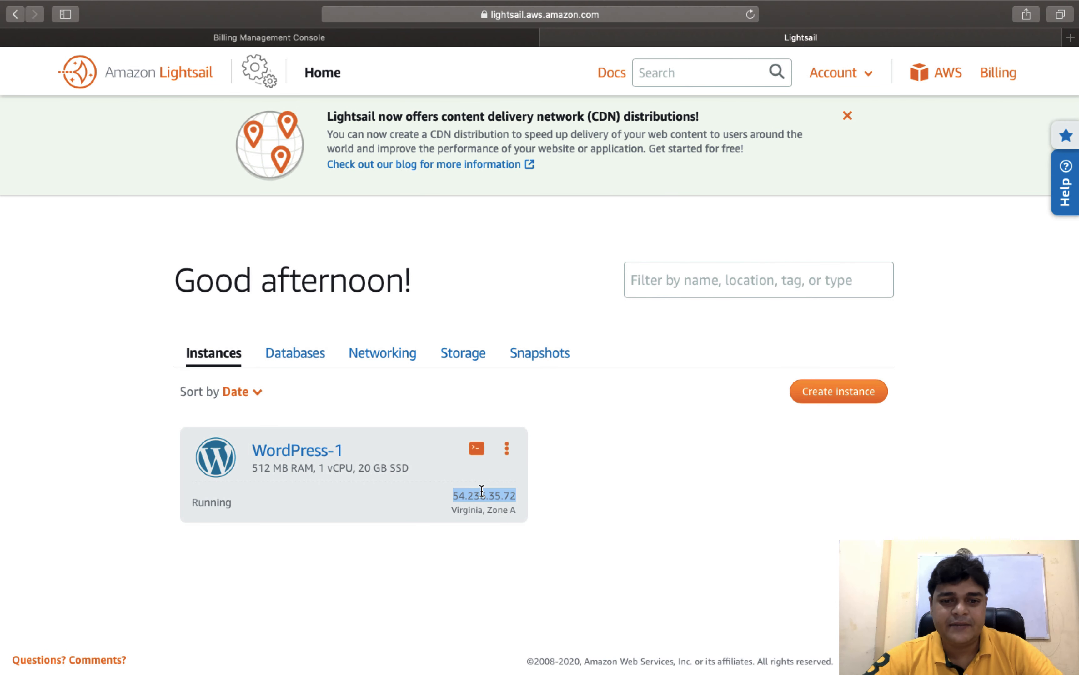
pyautogui.rightClick(481, 490)
pyautogui.click(515, 535)
# Open the copied public IP address 54.236.35.72 in a new Safari tab
pyautogui.hotkey('ctrl', 'Left')
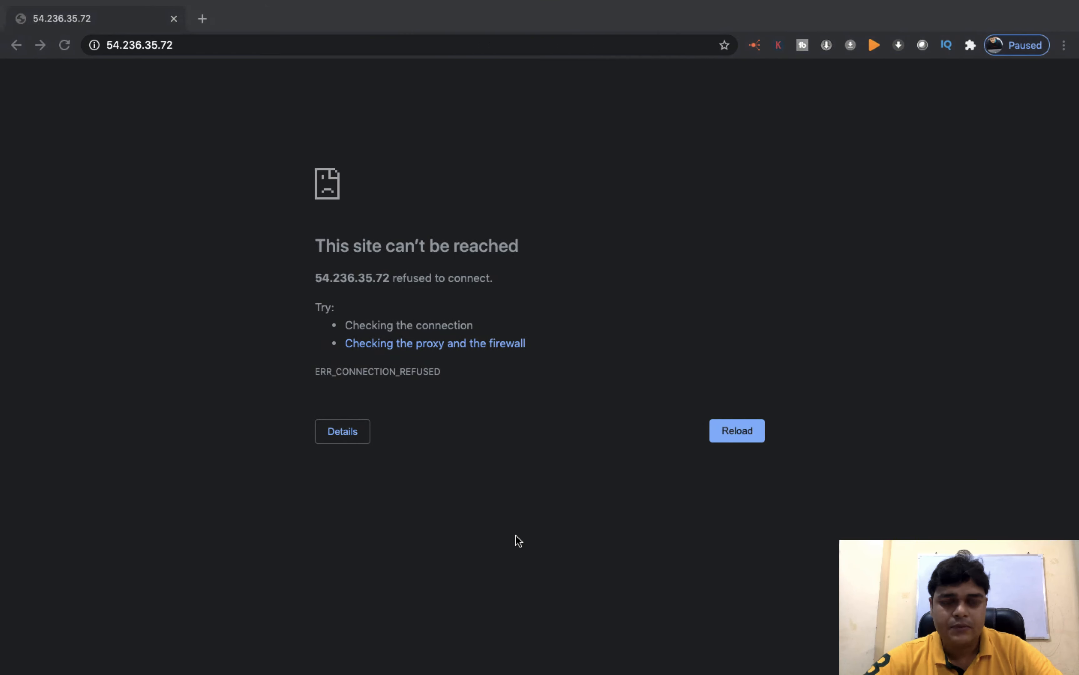
pyautogui.hotkey('ctrl', 'Right')
pyautogui.click(1063, 56)
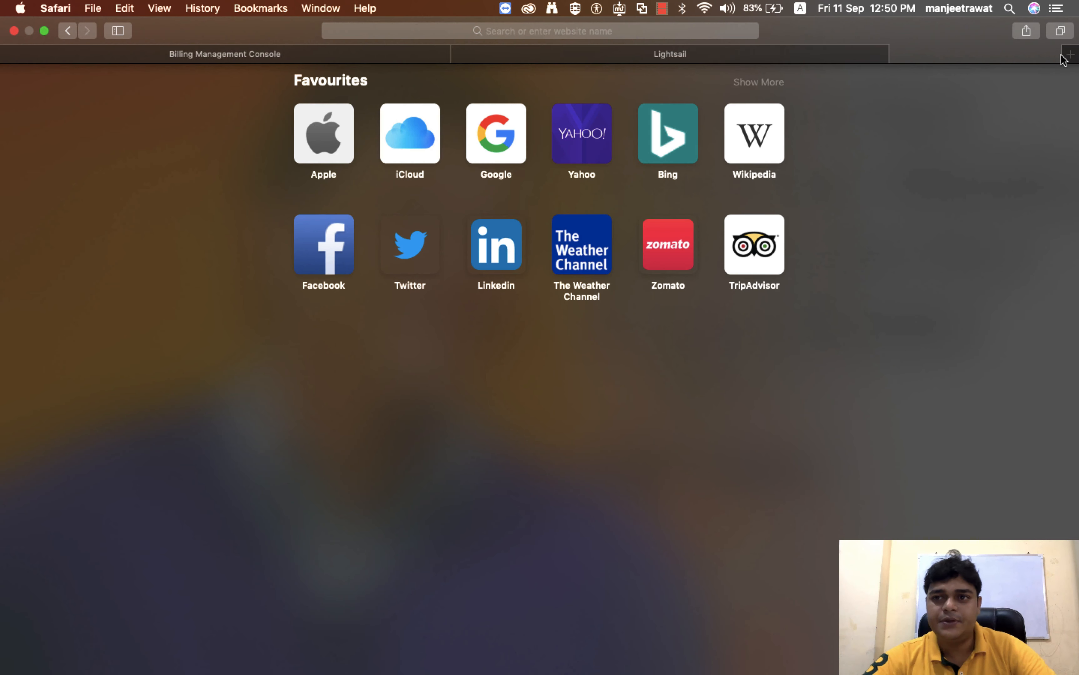
pyautogui.press('super+v')
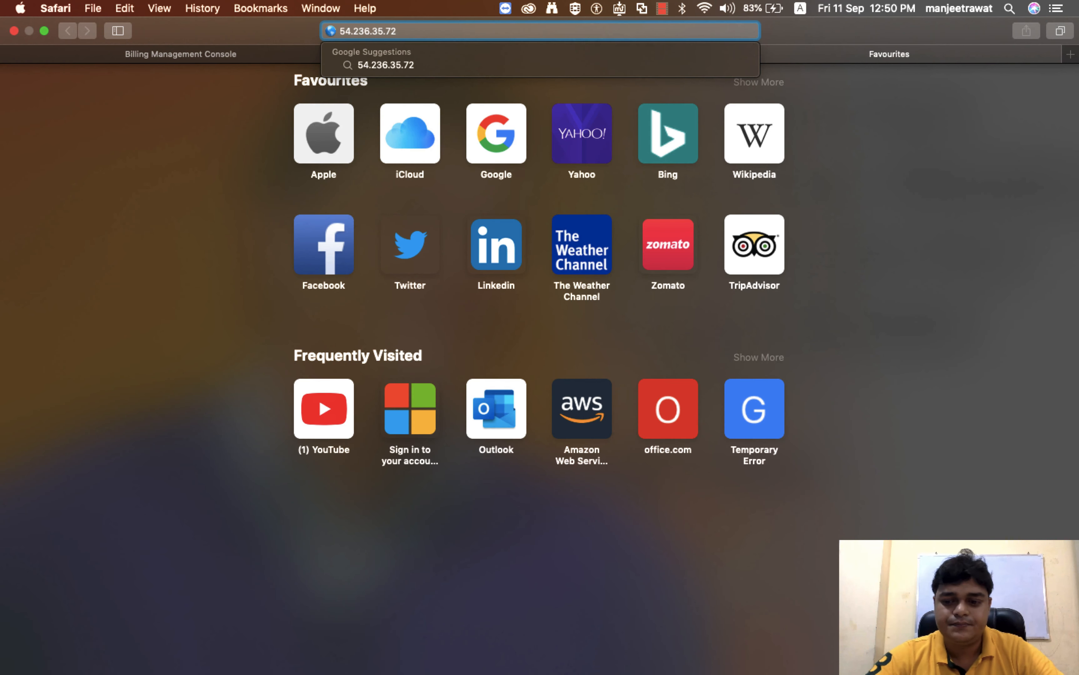
pyautogui.press('Return')
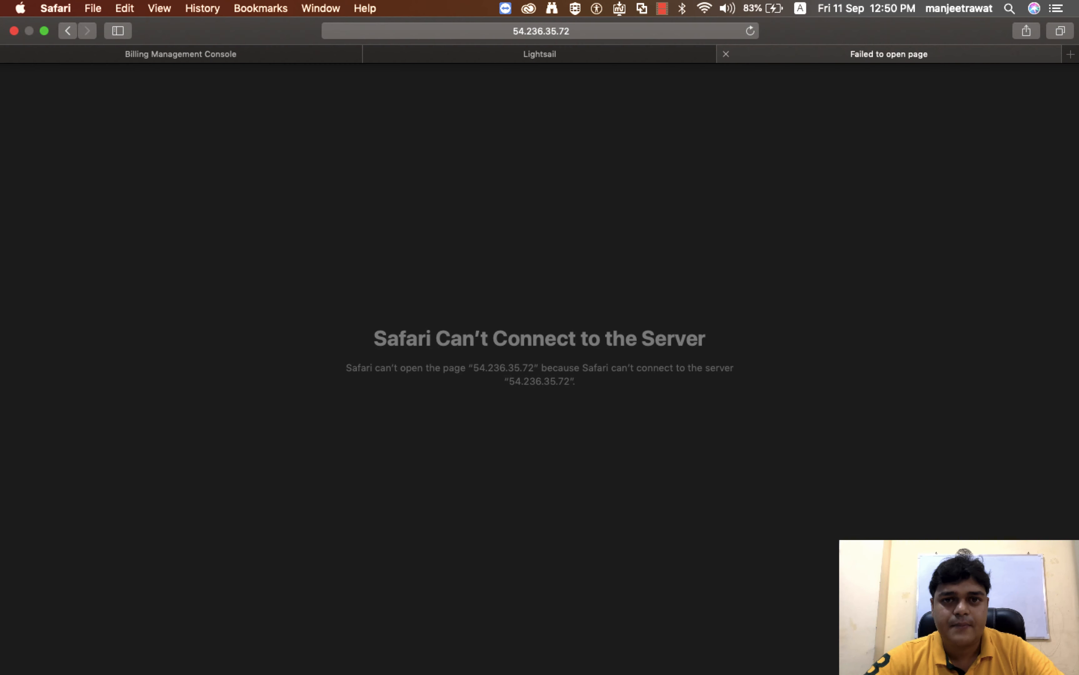
# Reload the instance's site in Safari and put the browser window back in full screen
pyautogui.click(750, 30)
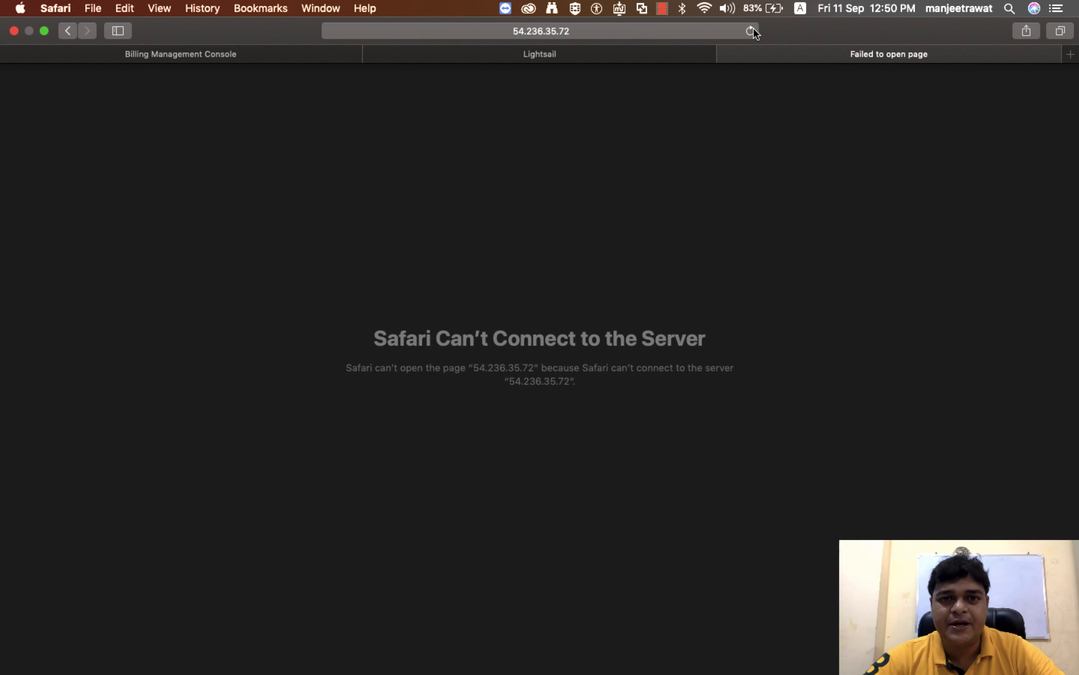
pyautogui.click(713, 30)
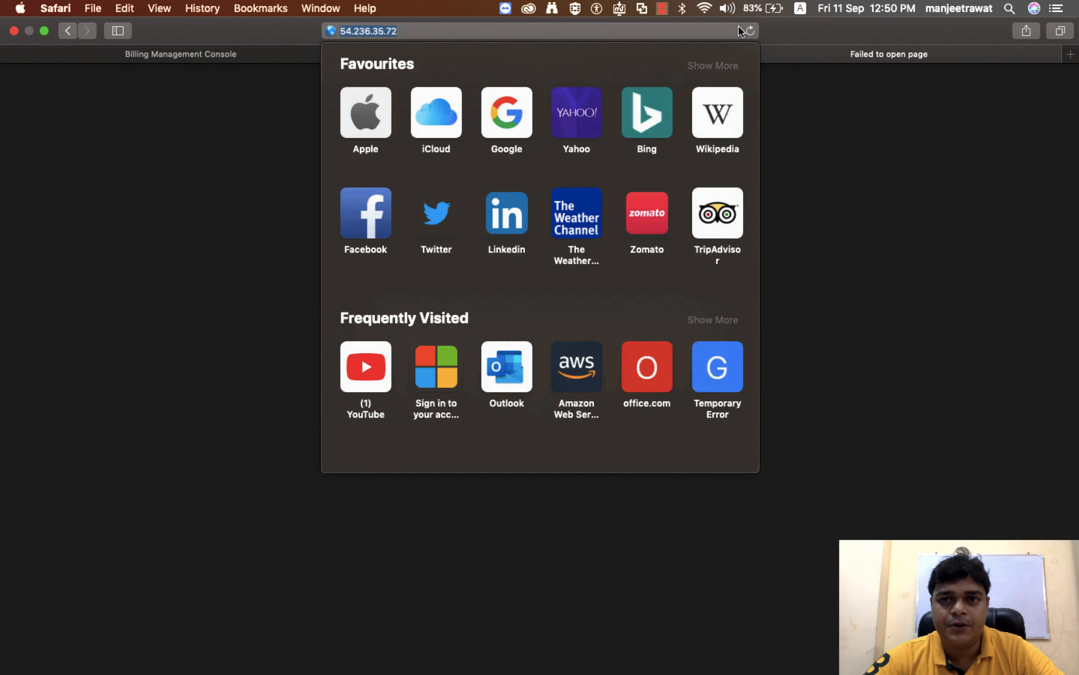
pyautogui.click(750, 30)
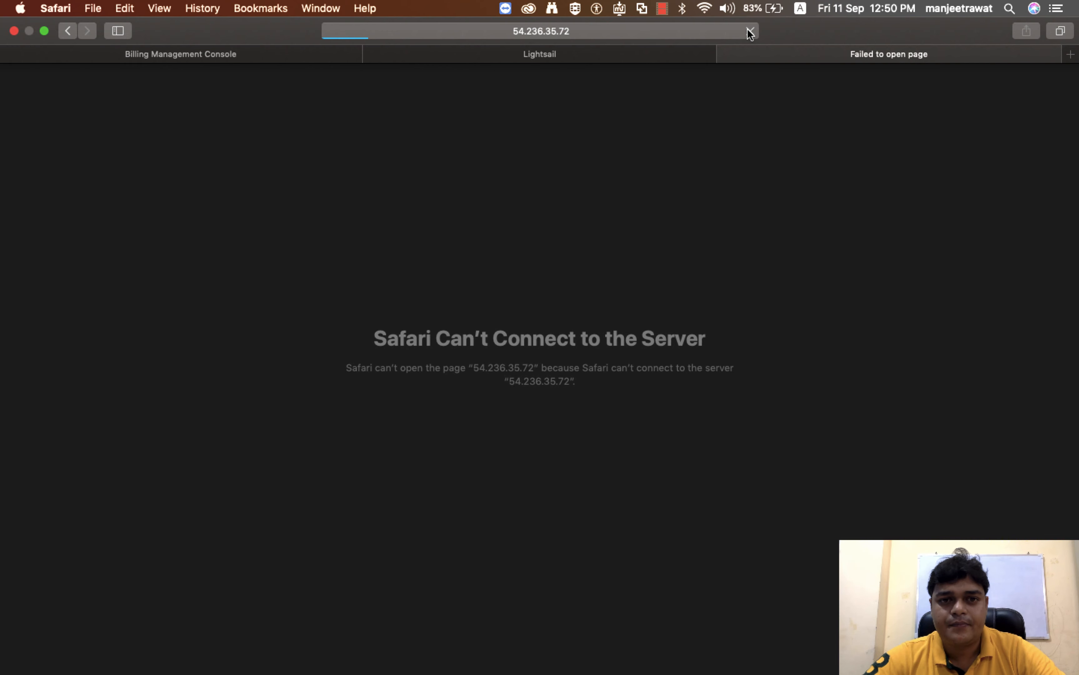
pyautogui.click(44, 30)
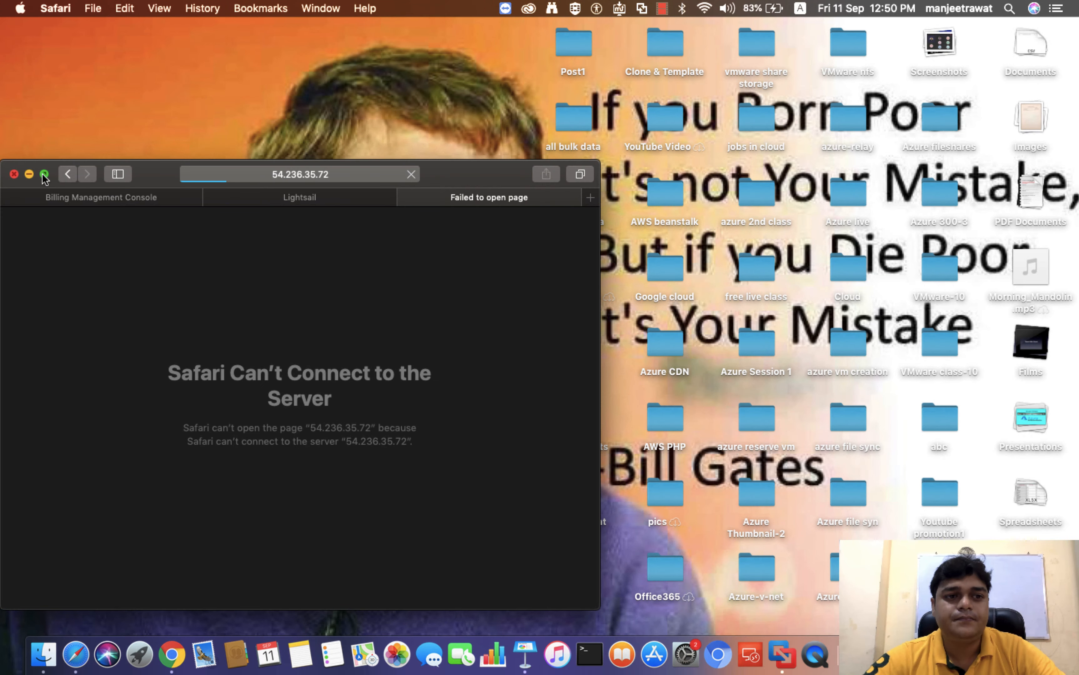
pyautogui.click(45, 167)
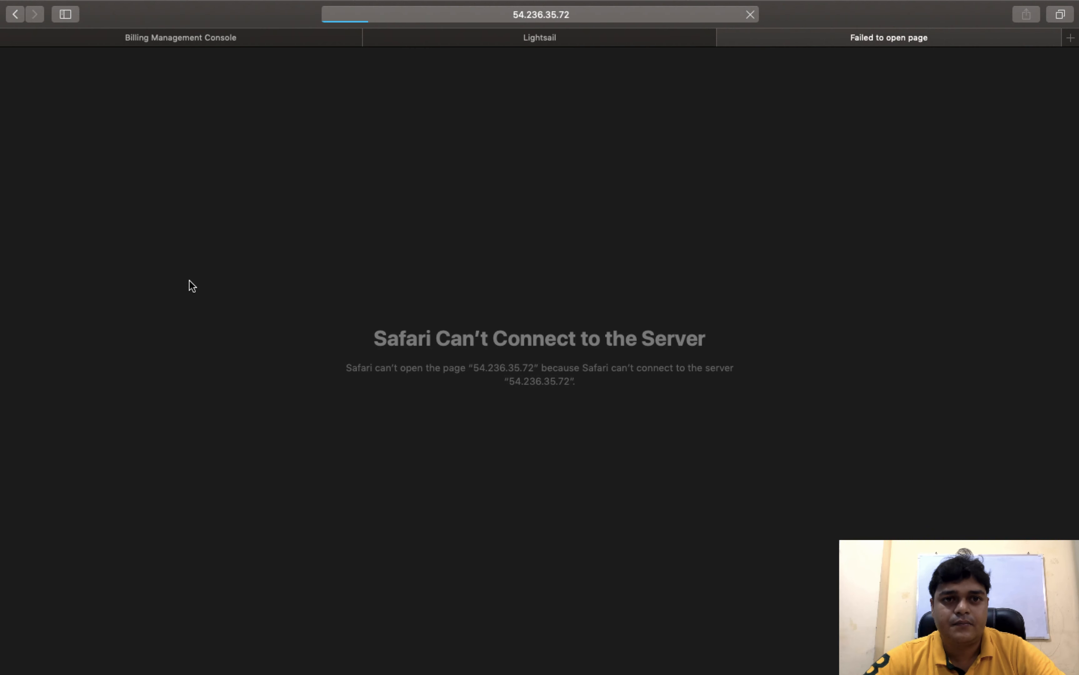
# Try reloading the instance's site in Chrome while checking on the page load in Safari
pyautogui.press('super+Tab')
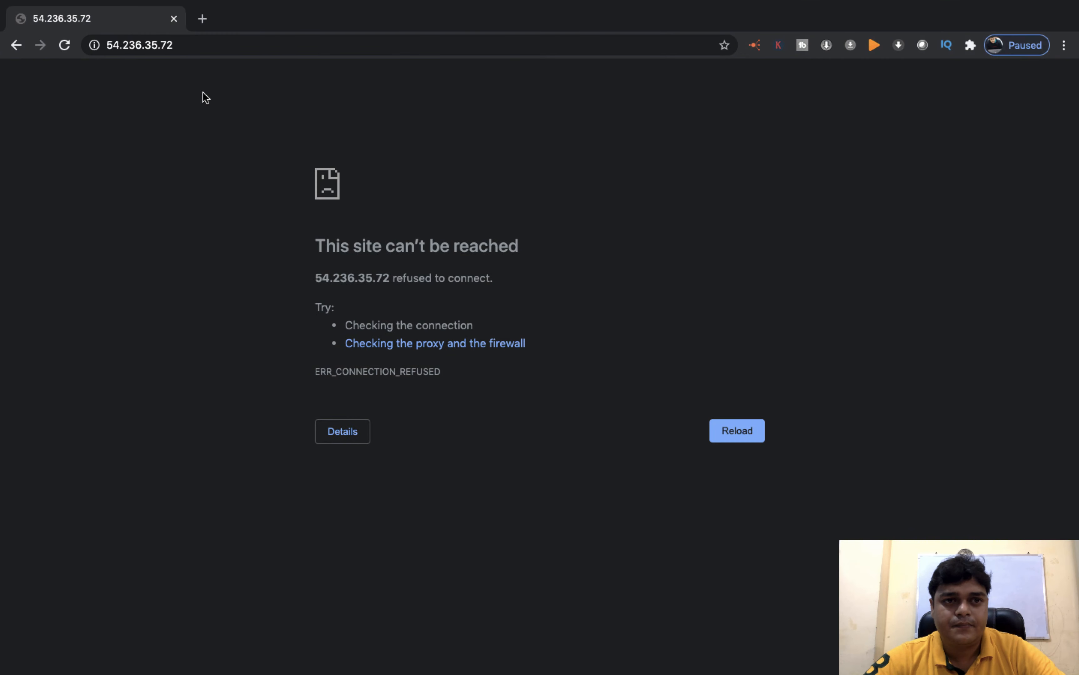
pyautogui.click(747, 433)
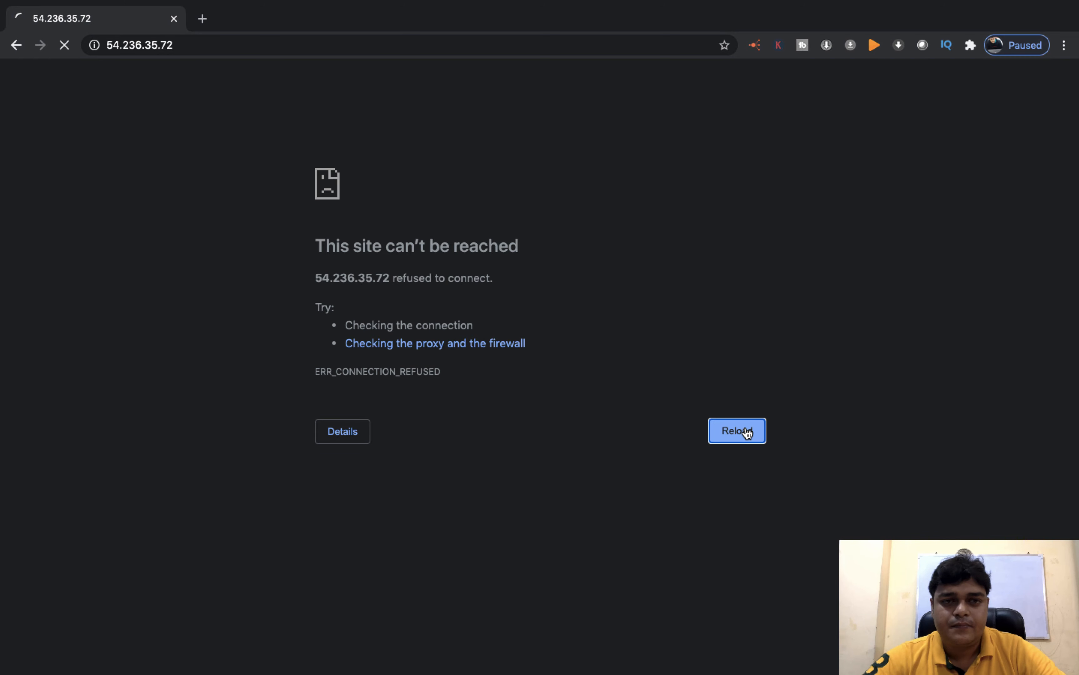
pyautogui.press('super+Tab')
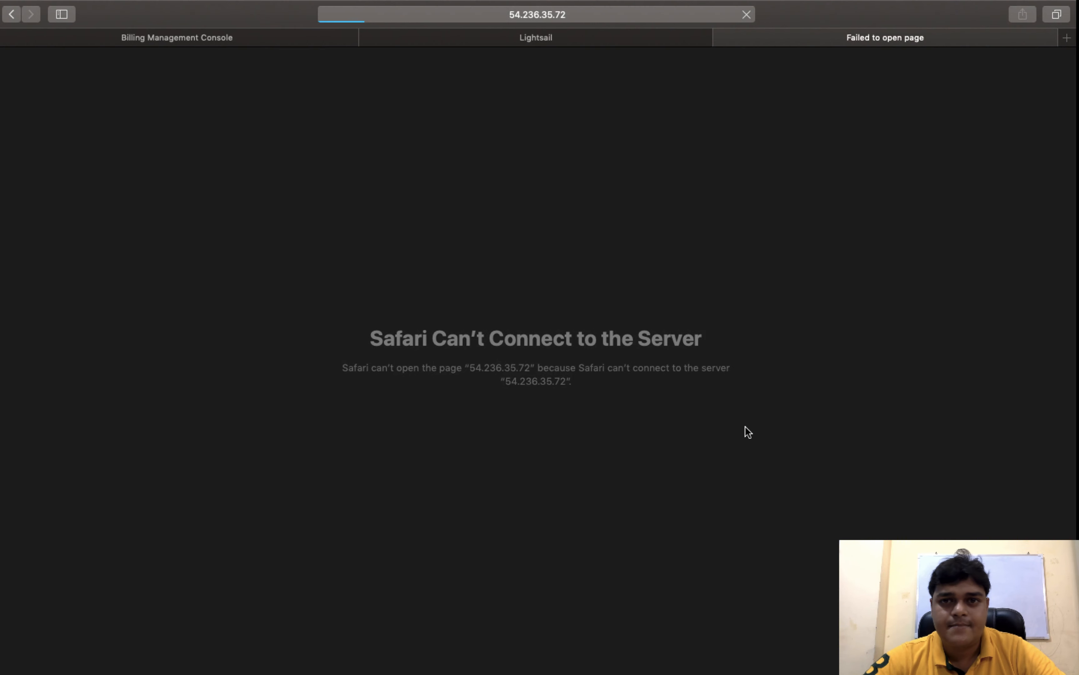
pyautogui.hotkey('ctrl', 'Right')
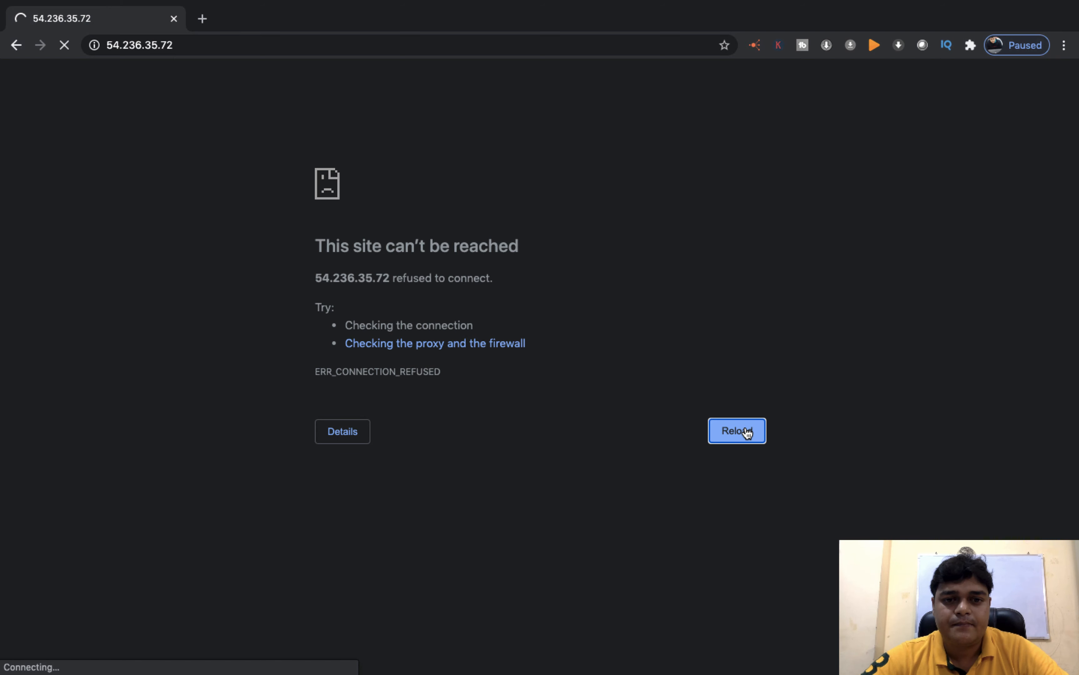
pyautogui.hotkey('ctrl', 'Left')
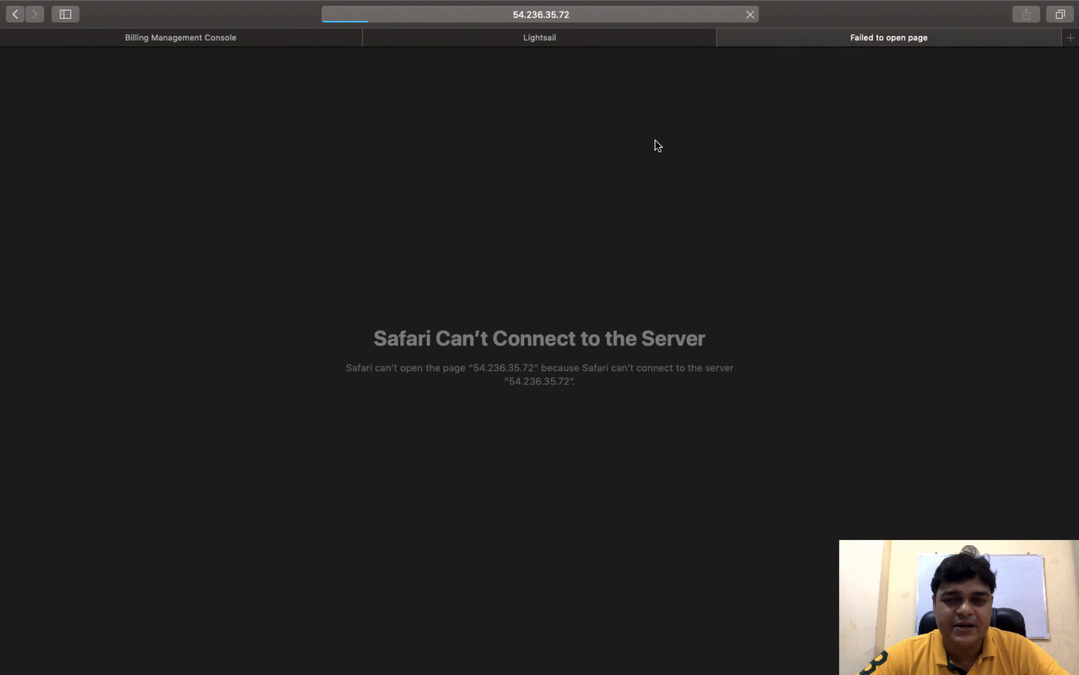
pyautogui.hotkey('ctrl', 'Right')
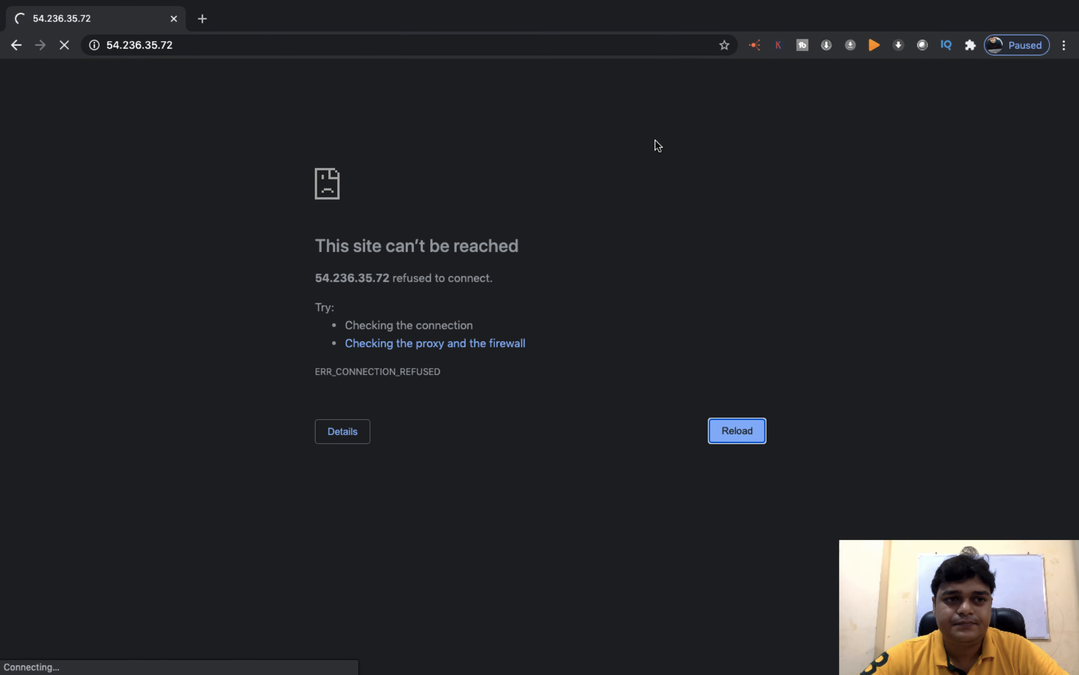
# Try opening the copied IP address 54.236.35.72 in a second Chrome tab and compare both loading tabs
pyautogui.click(202, 18)
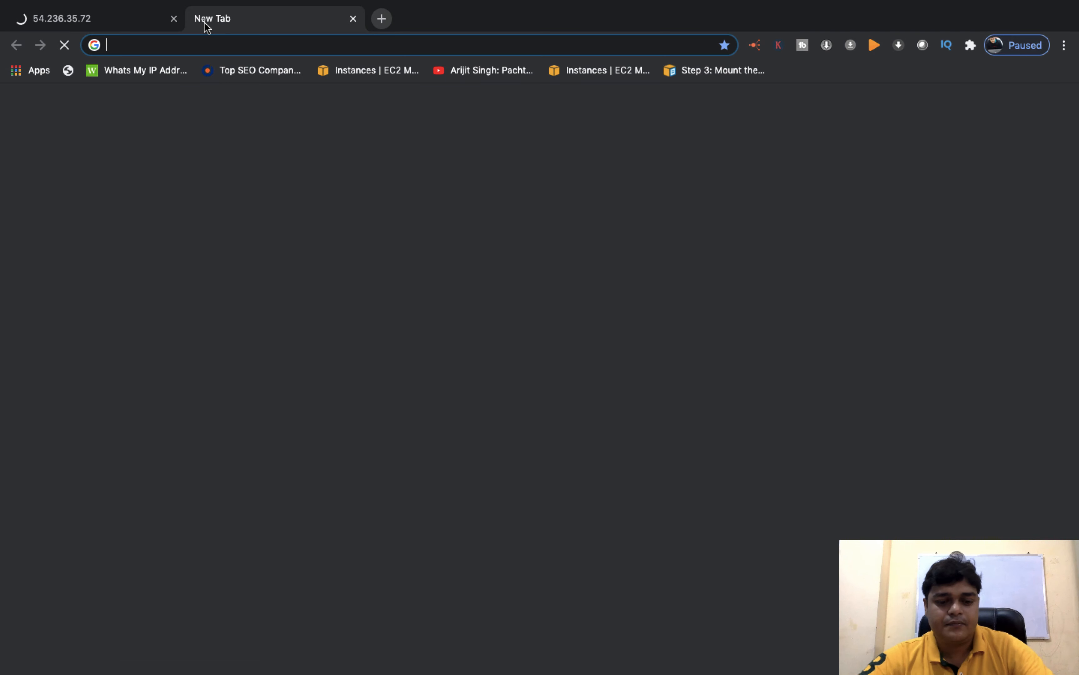
pyautogui.press('super+v')
pyautogui.press('Return')
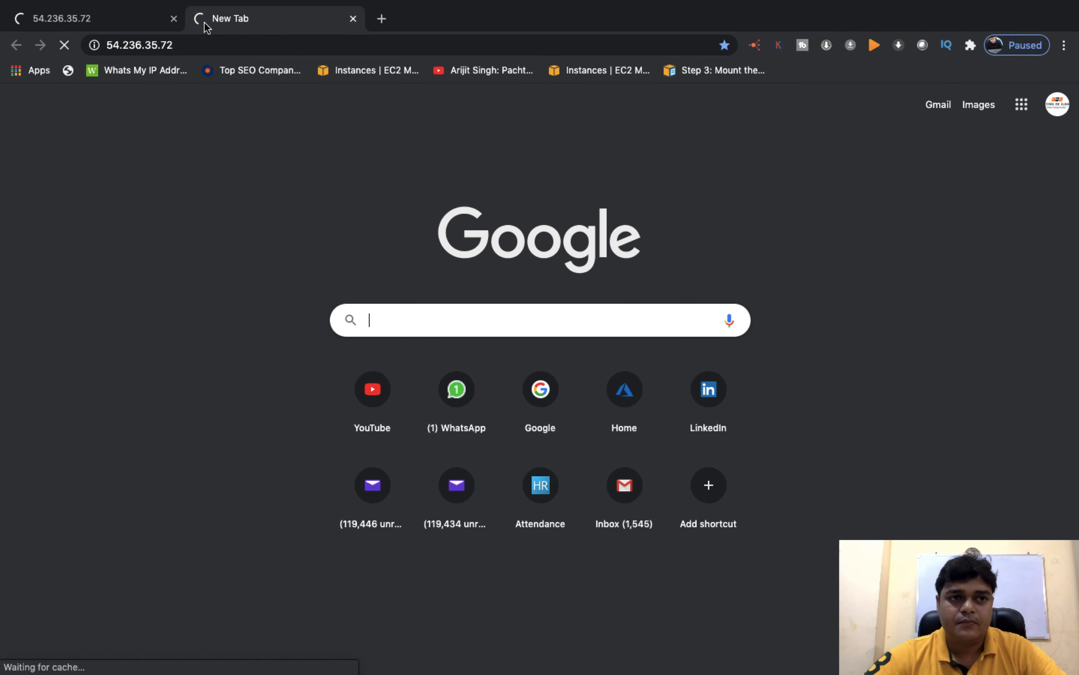
pyautogui.click(123, 28)
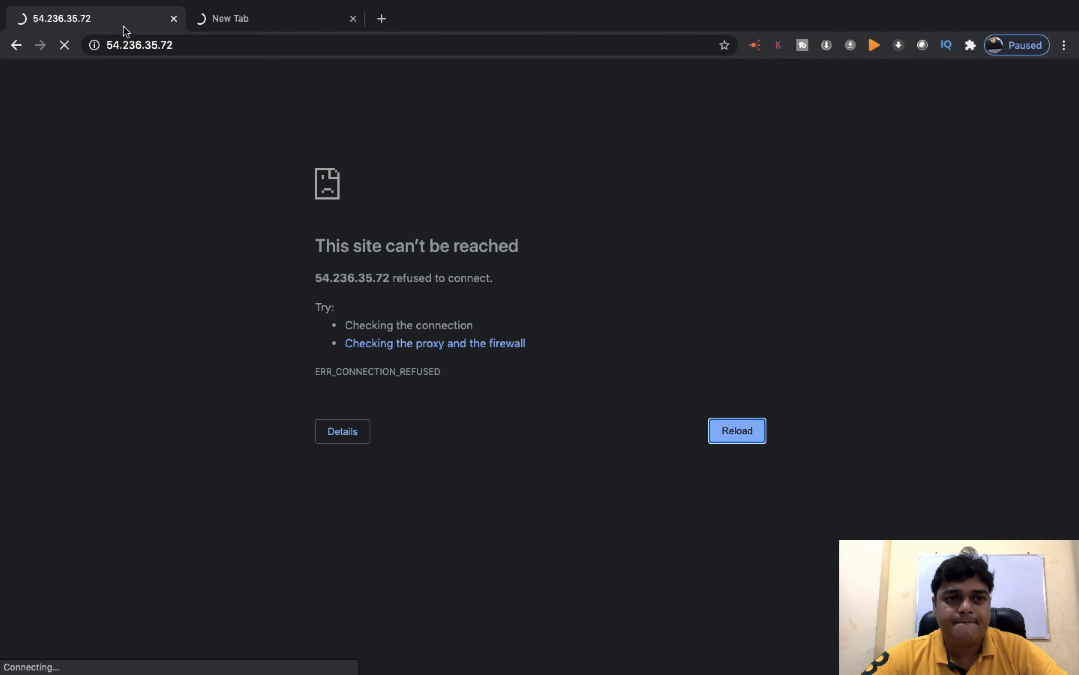
pyautogui.click(306, 15)
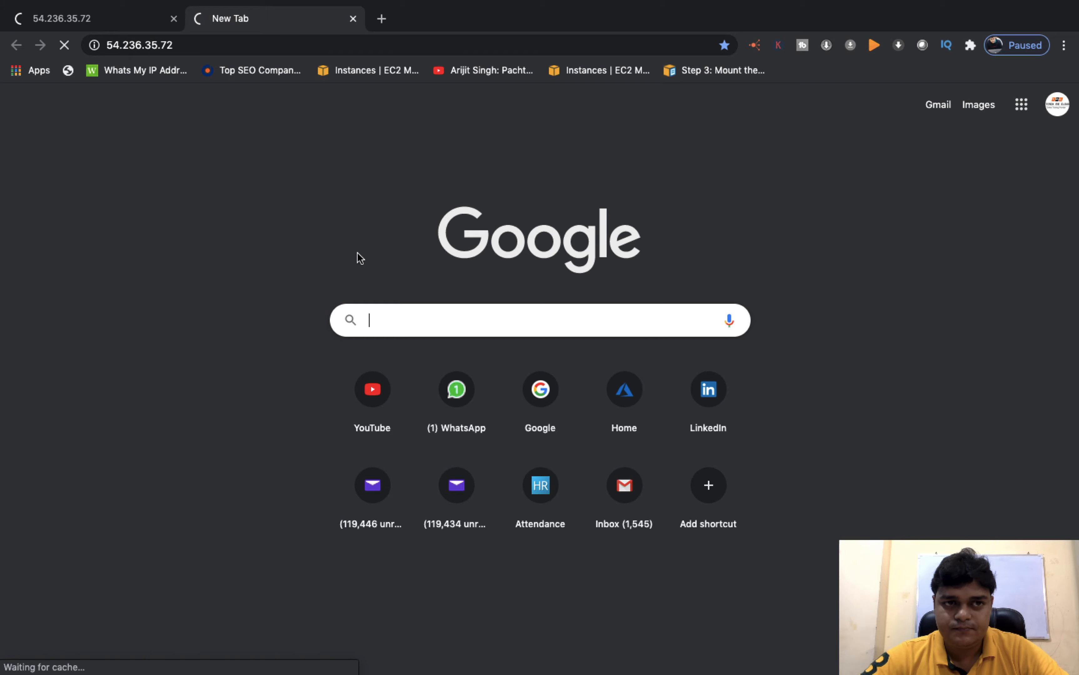
# Check the WordPress-1 instance in Lightsail and the site's loading in both Safari and Chrome
pyautogui.hotkey('ctrl', 'Left')
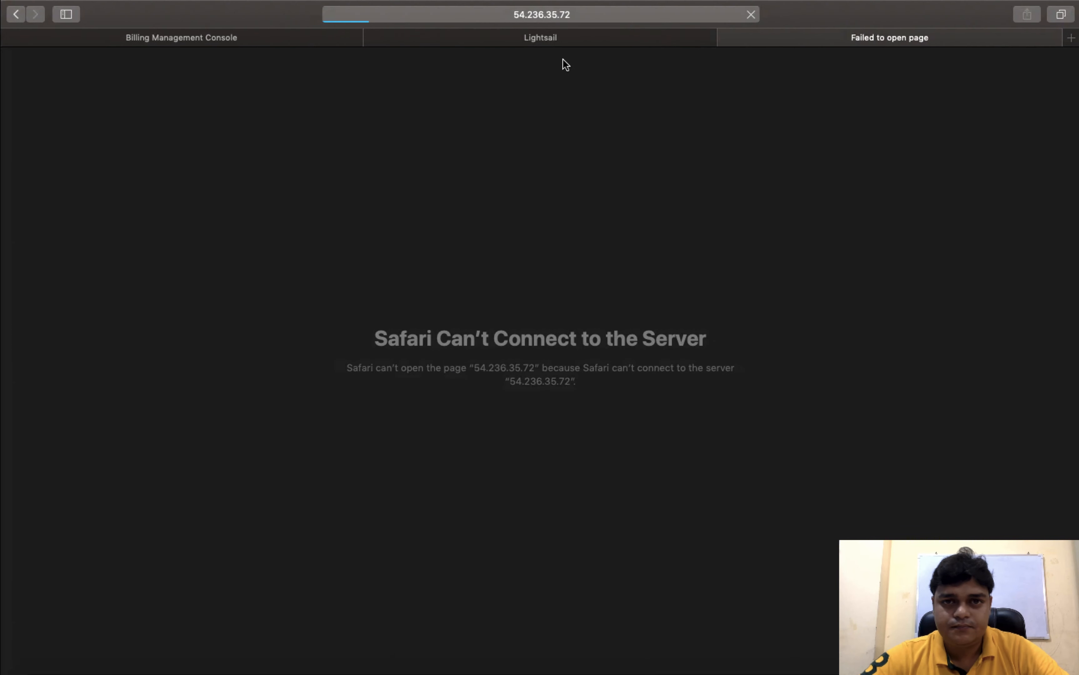
pyautogui.click(558, 37)
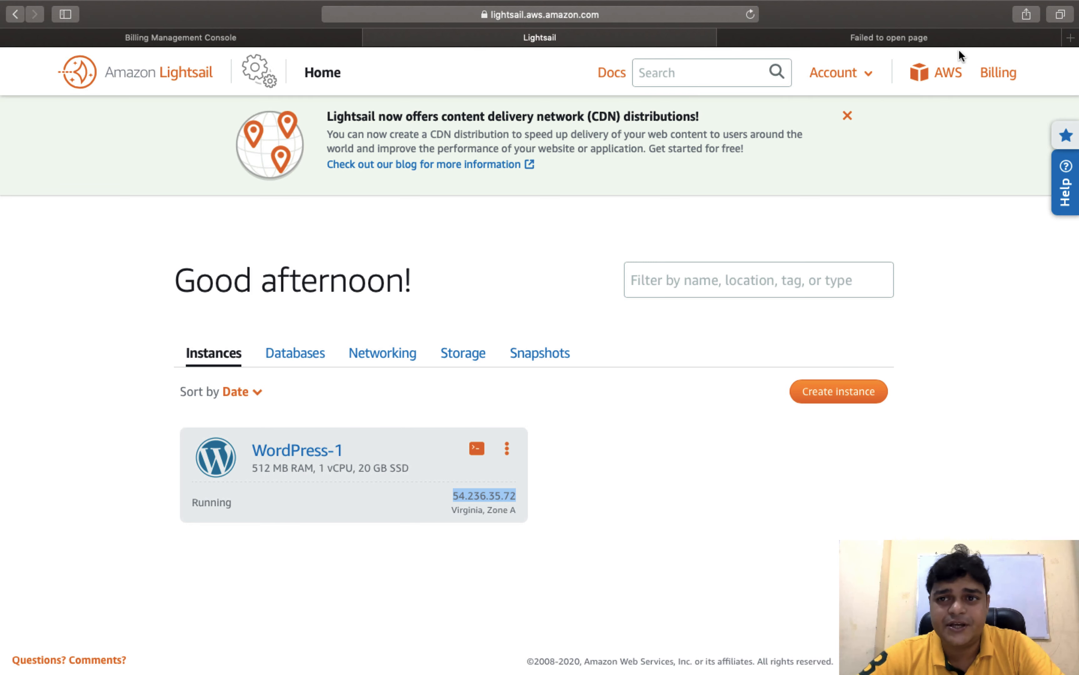
pyautogui.click(929, 42)
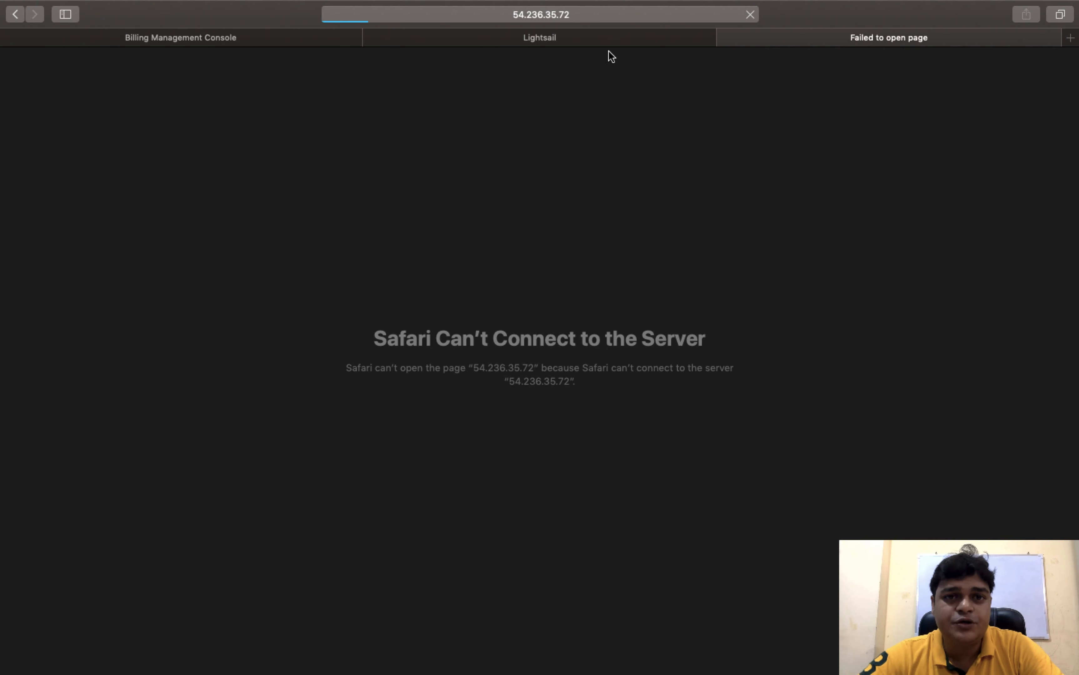
pyautogui.press('super+Tab')
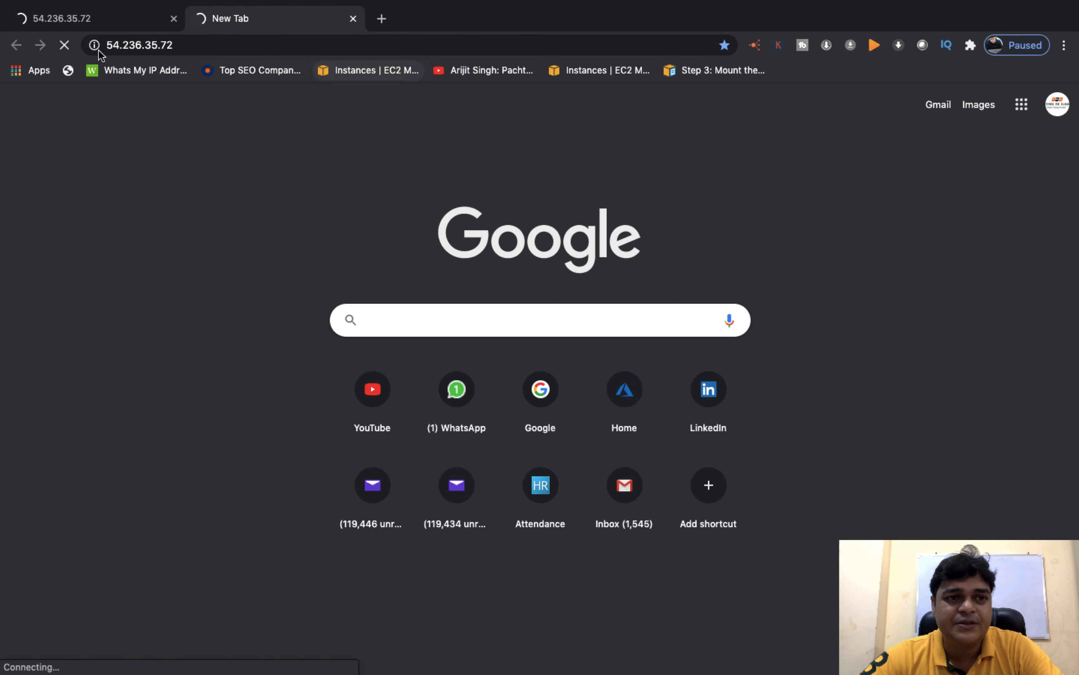
pyautogui.click(80, 18)
pyautogui.hotkey('ctrl', 'Left')
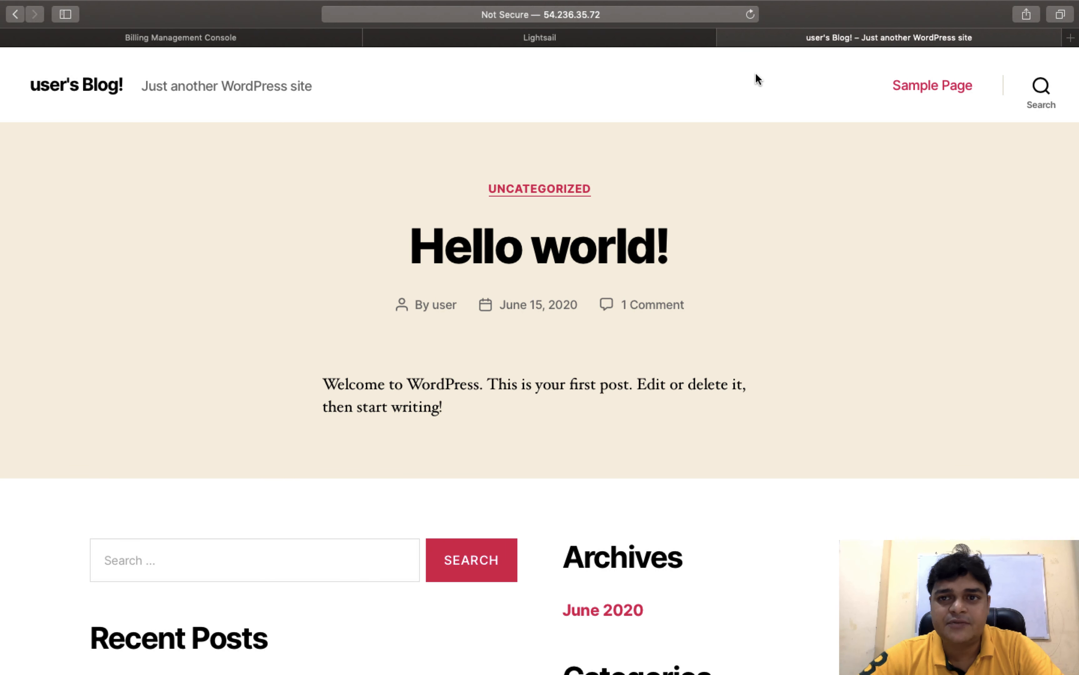
# Close both tabs with the instance's site in Chrome and switch back to Safari
pyautogui.hotkey('ctrl', 'Right')
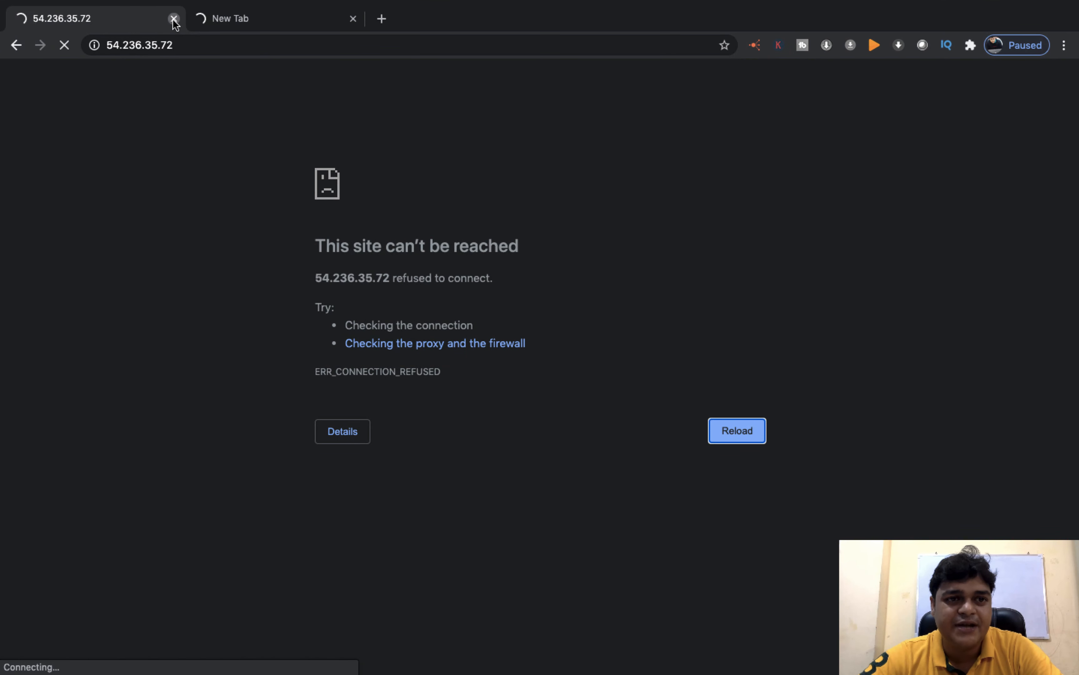
pyautogui.click(174, 19)
pyautogui.click(173, 18)
pyautogui.hotkey('ctrl', 'Right')
# Review the WordPress-1 instance in Lightsail and look over the home page of its WordPress site
pyautogui.click(540, 37)
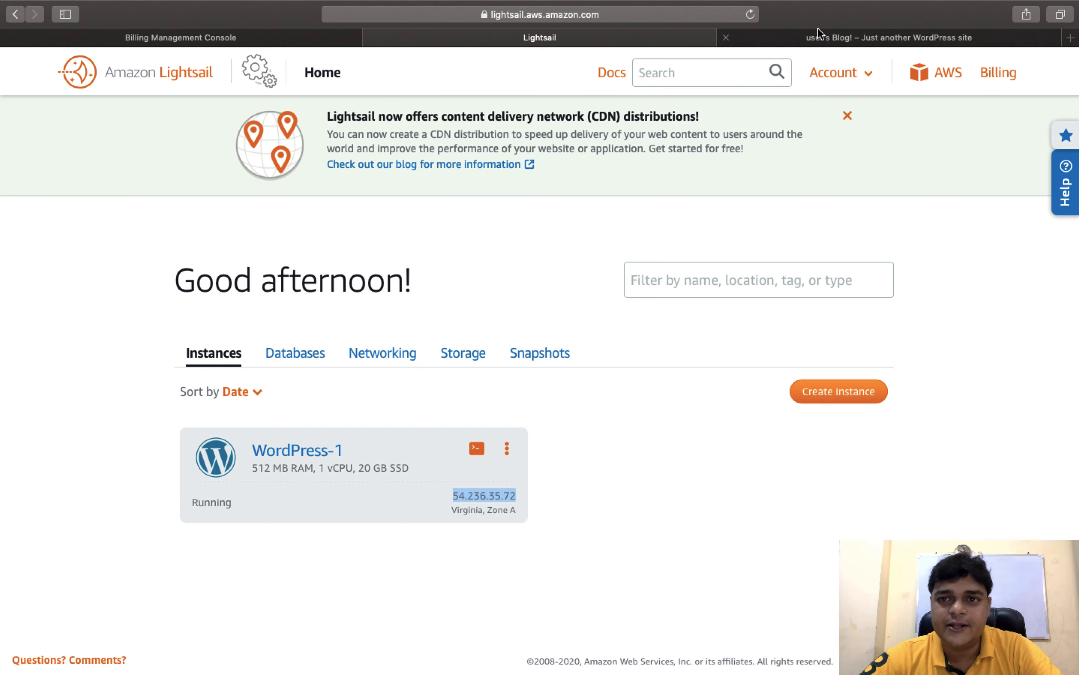
pyautogui.click(817, 35)
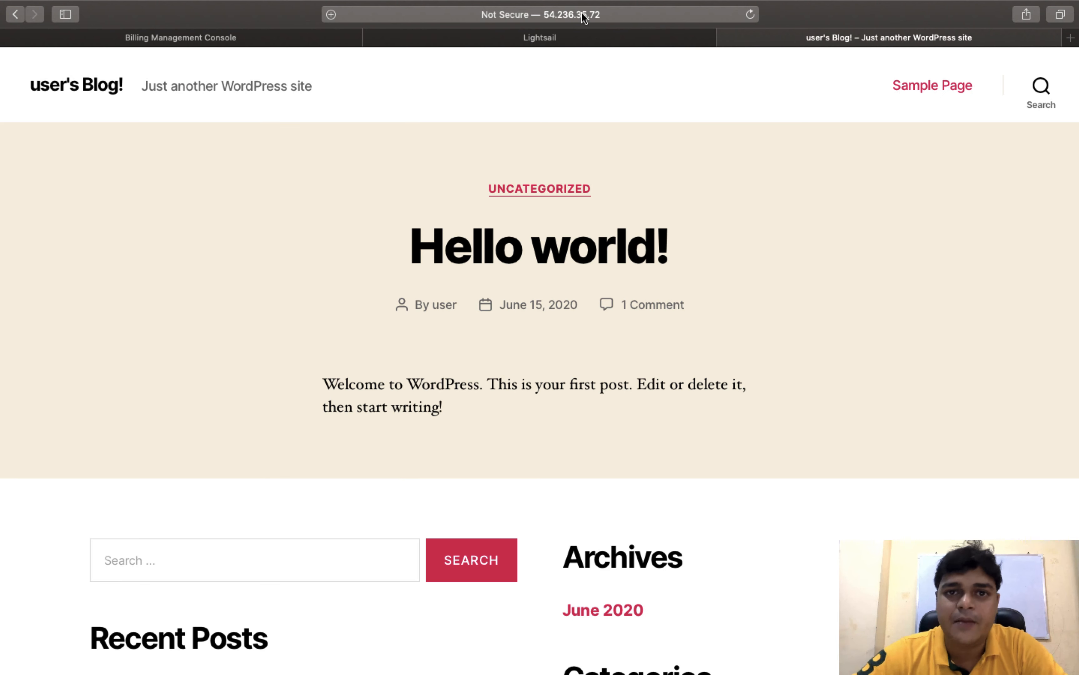
pyautogui.scroll(-10, 662, 339)
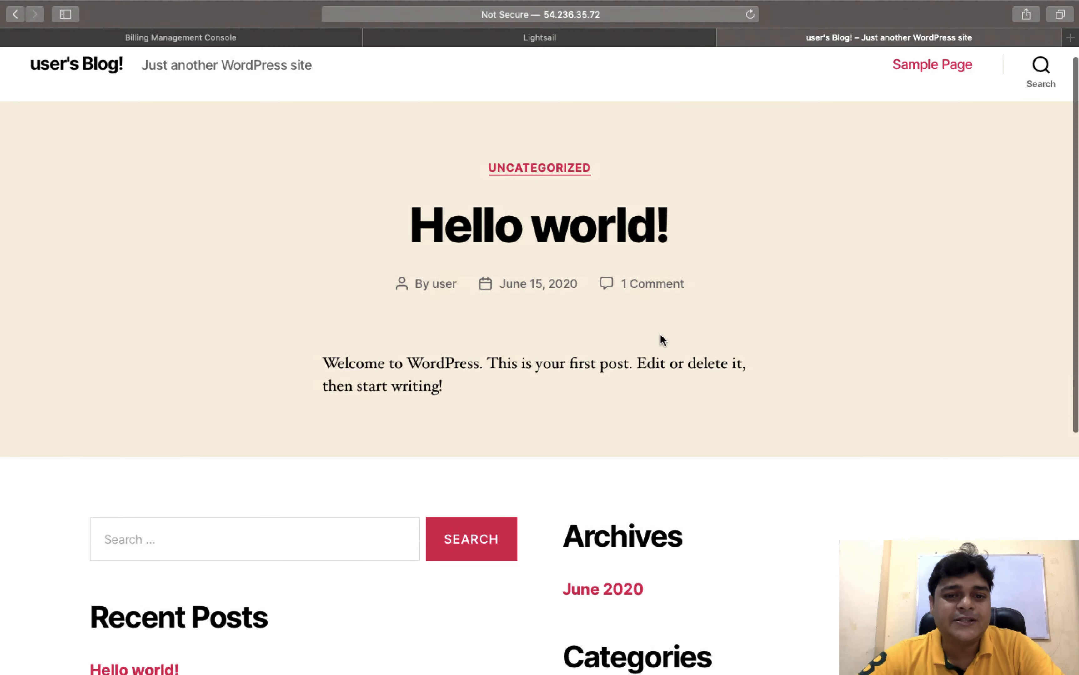
pyautogui.scroll(10, 661, 333)
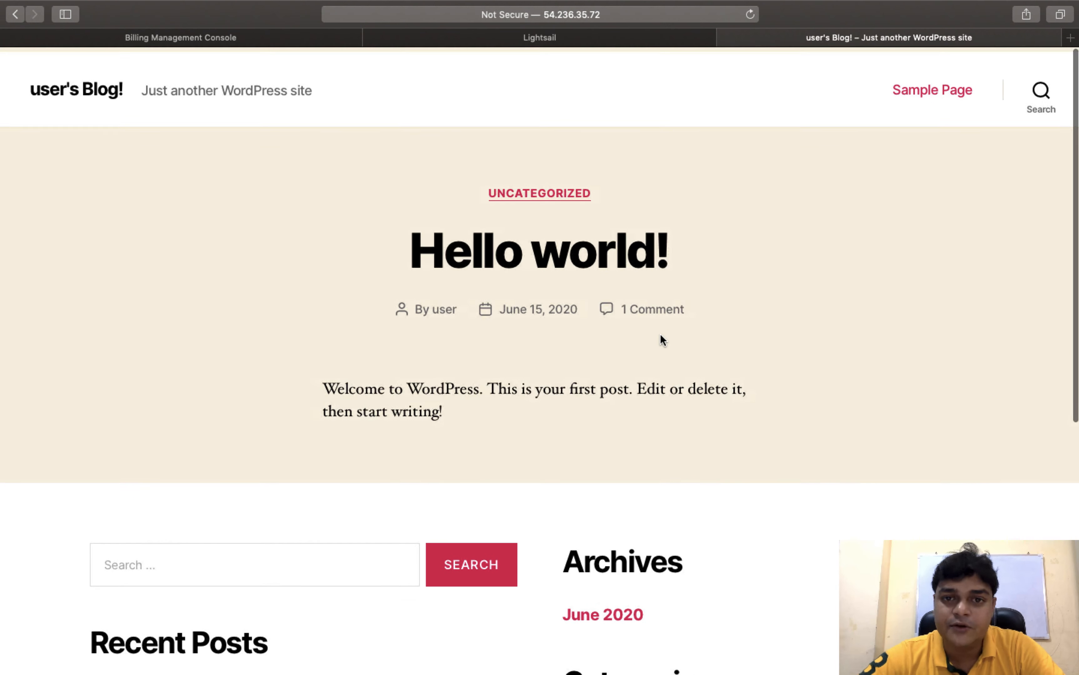
pyautogui.click(643, 18)
pyautogui.write('54.236.35.72/wp-')
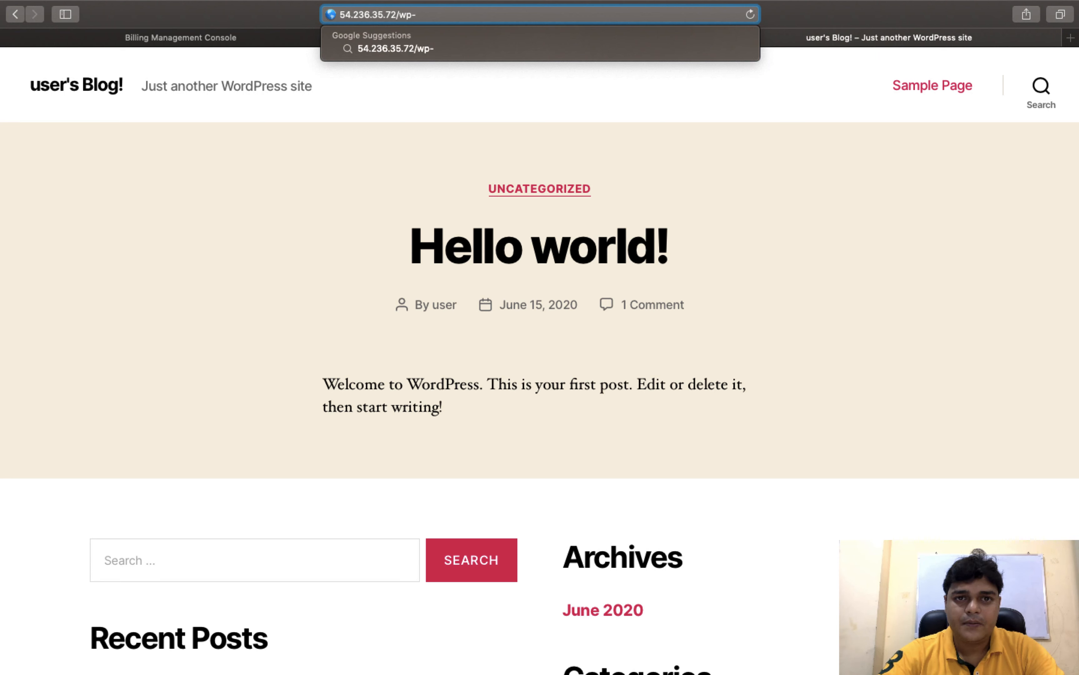
pyautogui.press('BackSpace')
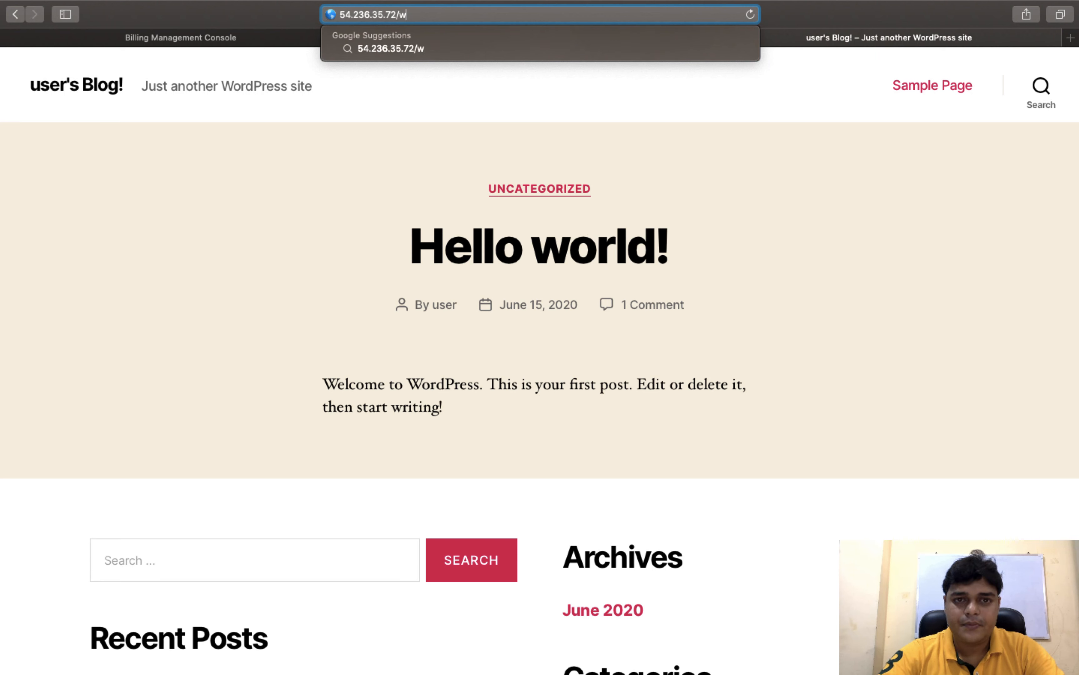
pyautogui.write('p')
pyautogui.press('BackSpace')
pyautogui.press('BackSpace')
pyautogui.press('BackSpace')
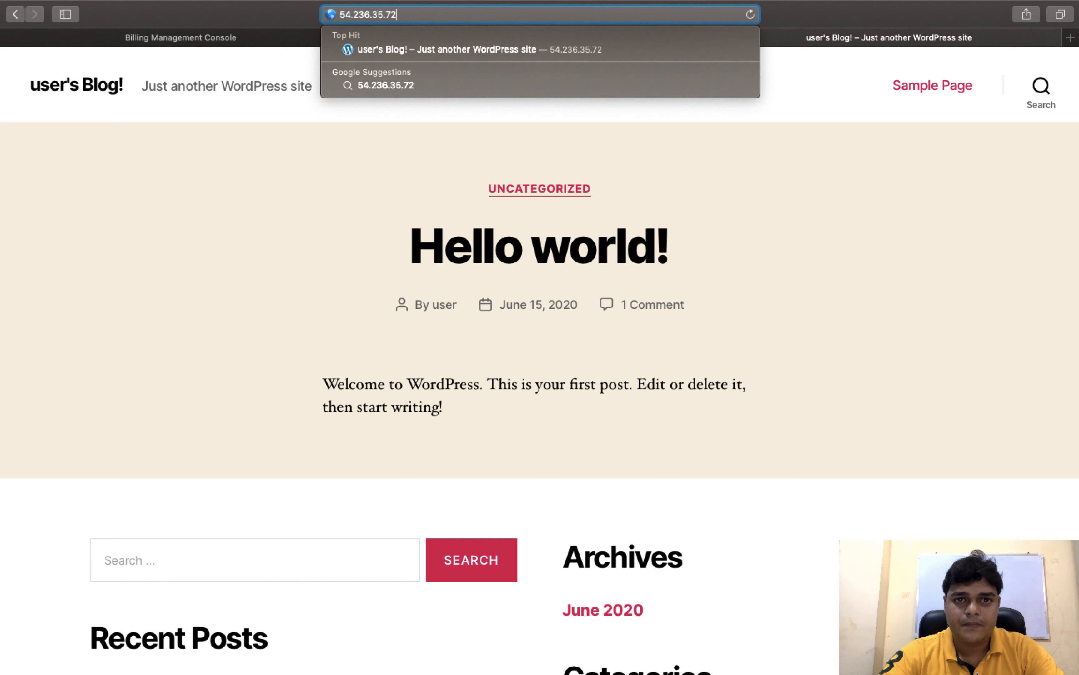
# Open the site's WordPress admin login page at 54.236.35.72/wp-admin
pyautogui.write('/')
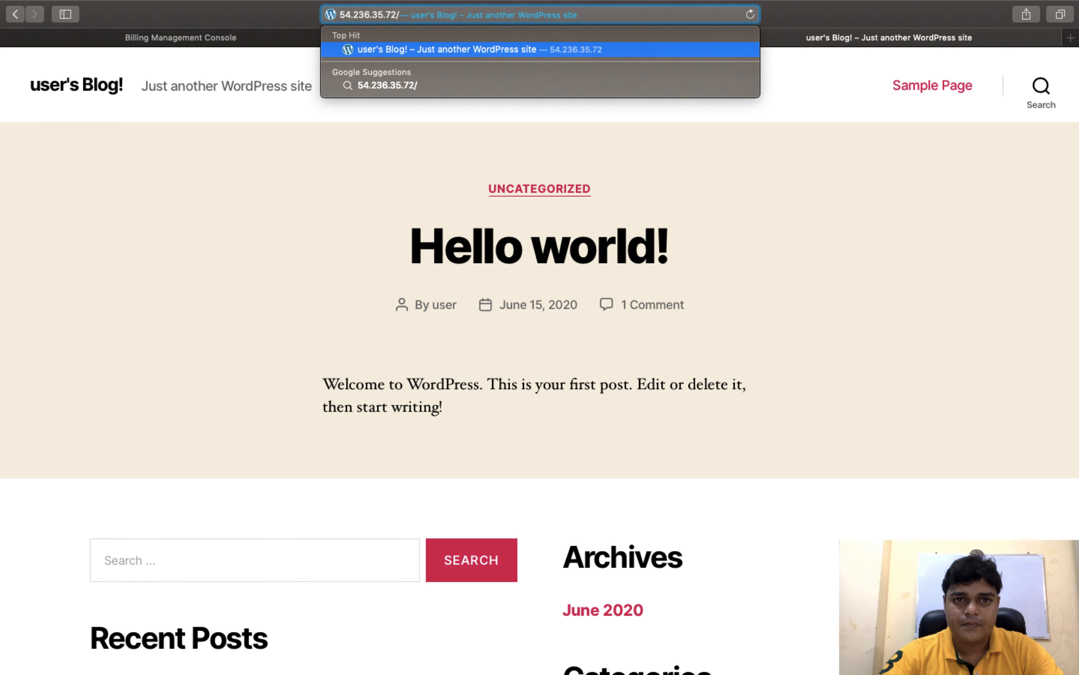
pyautogui.write('wp')
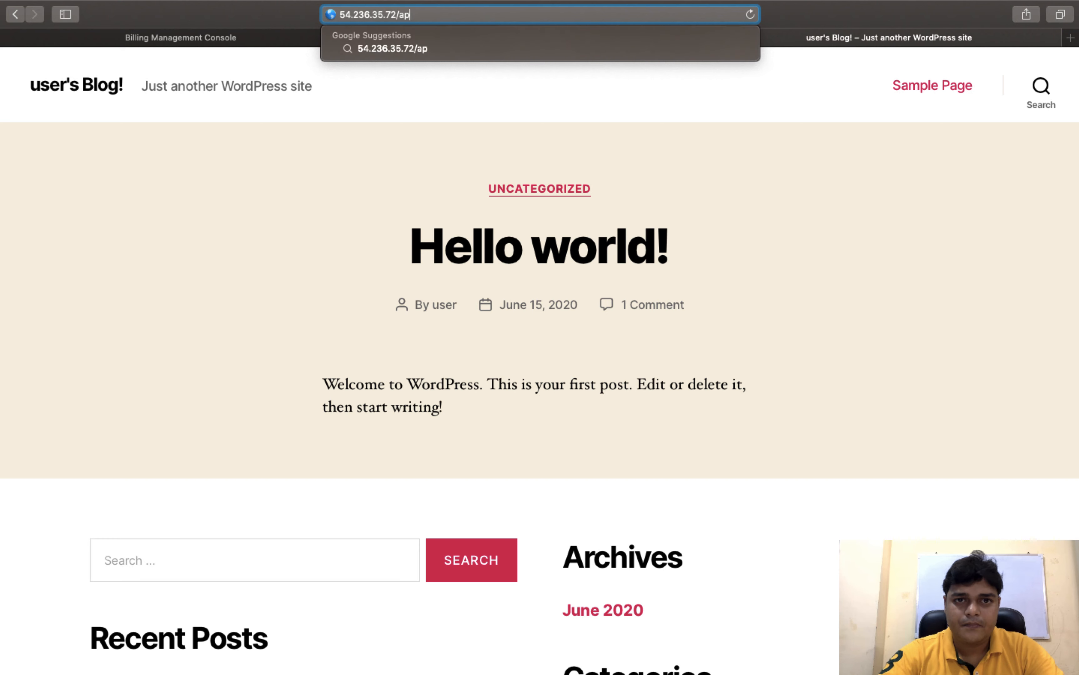
pyautogui.write('-a')
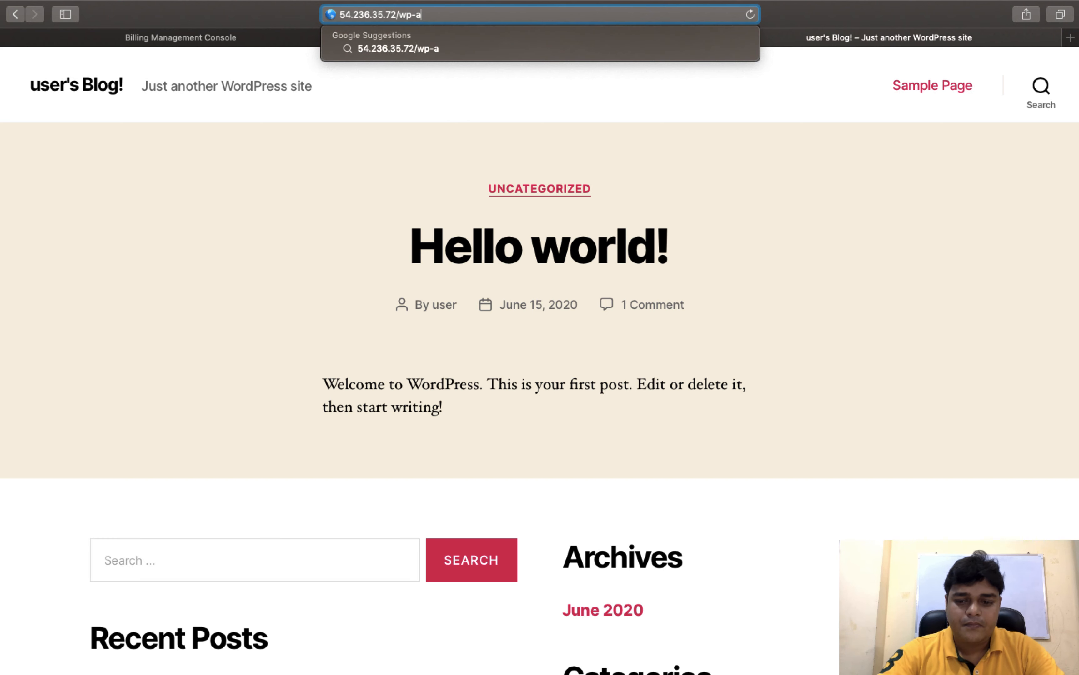
pyautogui.press('Return')
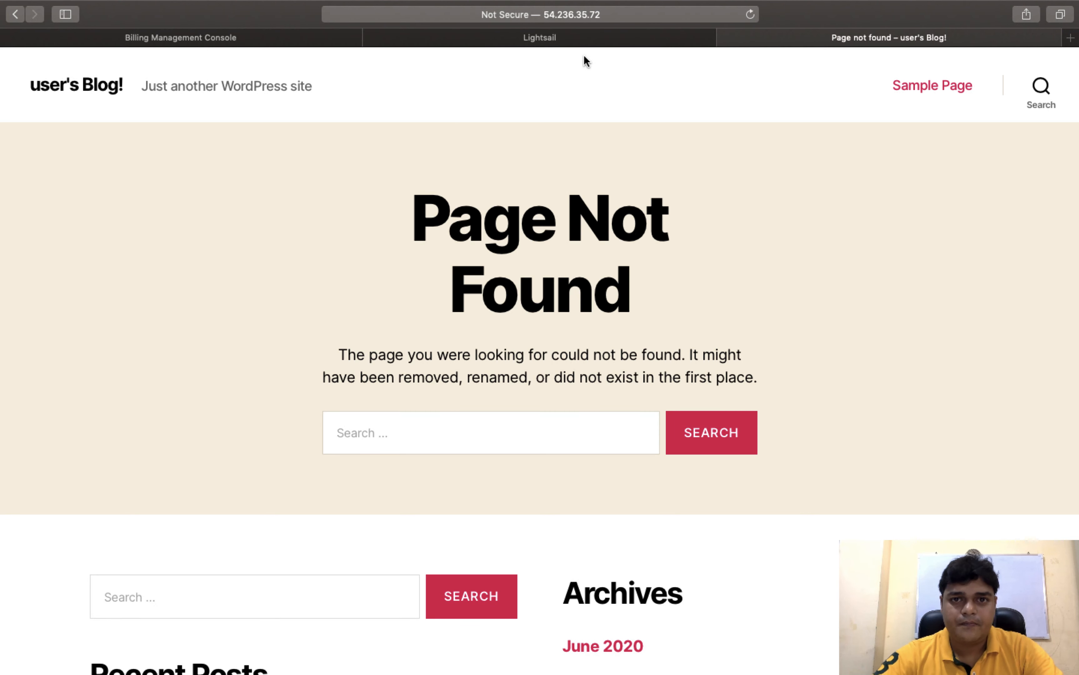
pyautogui.click(608, 18)
pyautogui.click(607, 18)
pyautogui.write('dmin')
pyautogui.press('Return')
# Inspect the full redirect address of the WordPress login page
pyautogui.click(647, 20)
pyautogui.click(647, 21)
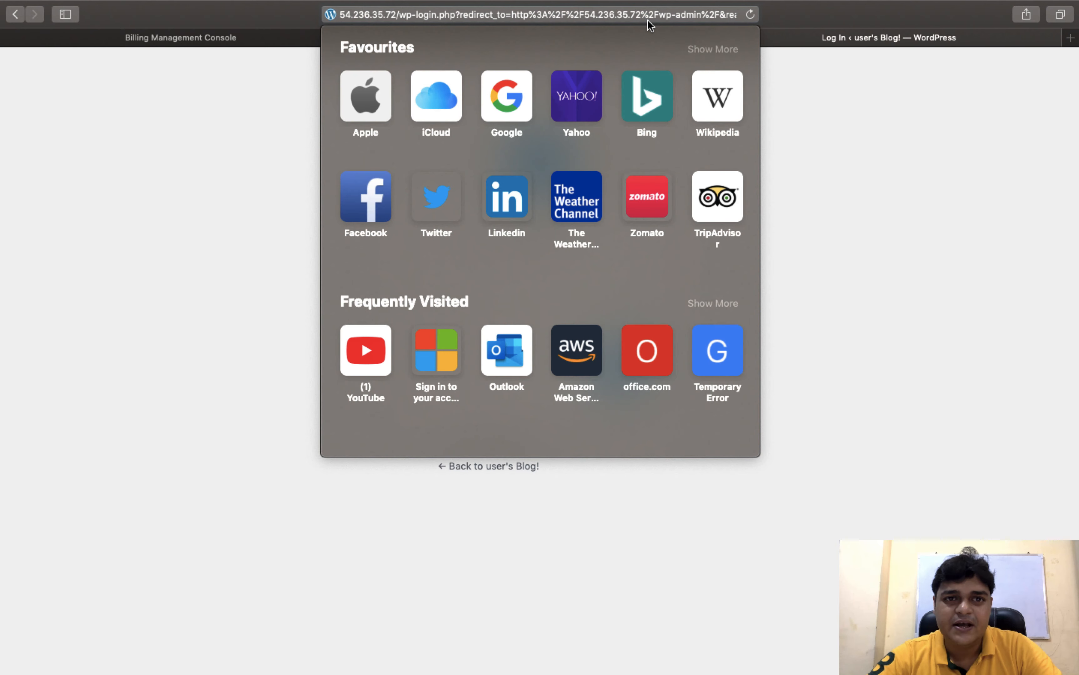
pyautogui.hotkey('ctrl', 'Right')
pyautogui.hotkey('ctrl', 'Left')
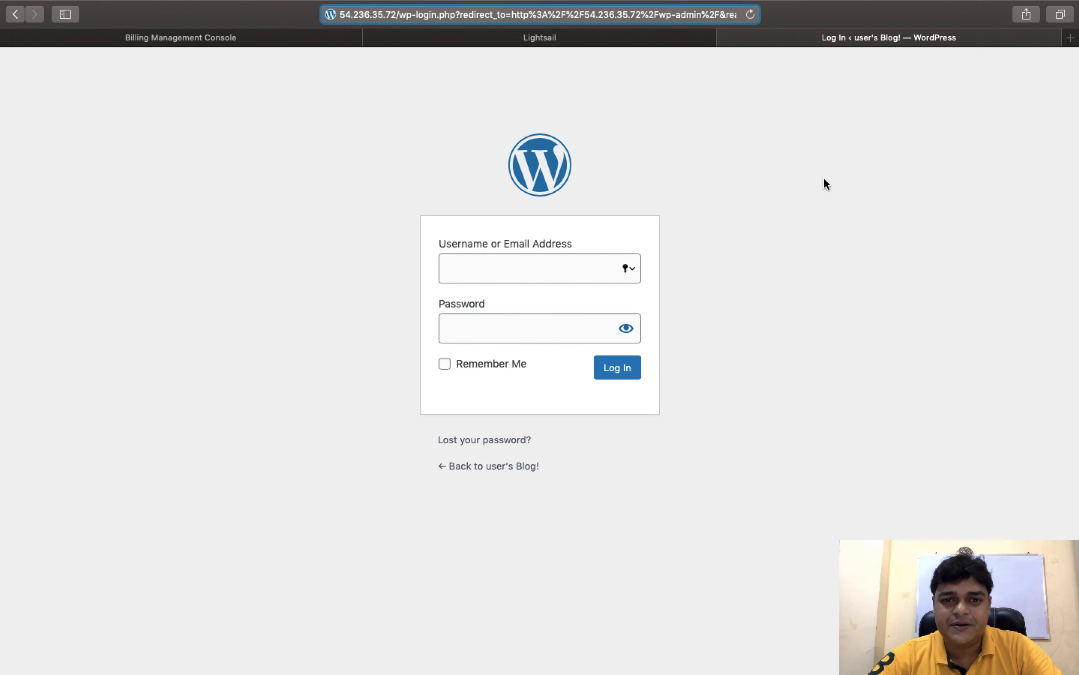
# Enter user as the username in the WordPress login form and move on to the password
pyautogui.click(533, 265)
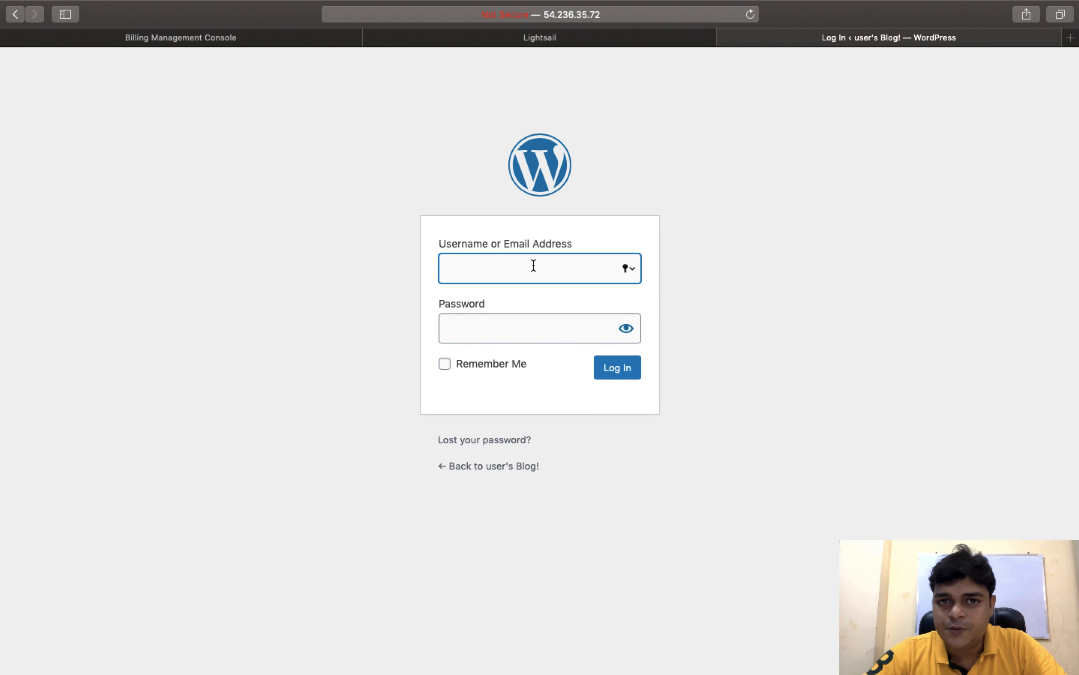
pyautogui.write('user')
pyautogui.press('Tab')
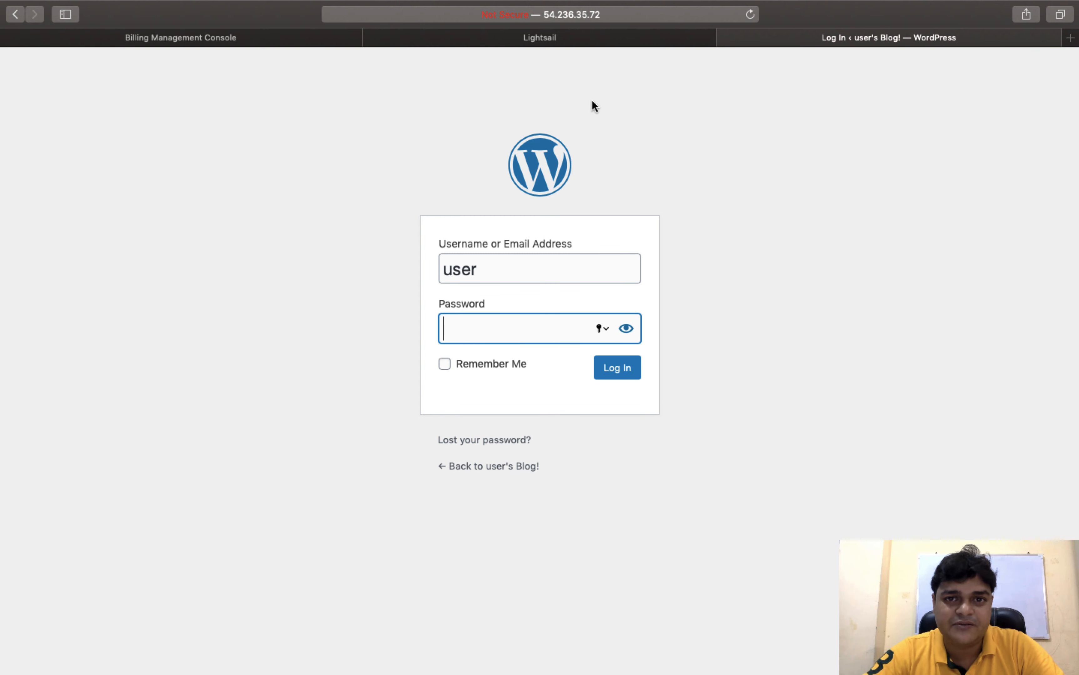
# Connect to the WordPress-1 instance's browser terminal from Lightsail and run cat bitnami_application_password
pyautogui.click(578, 40)
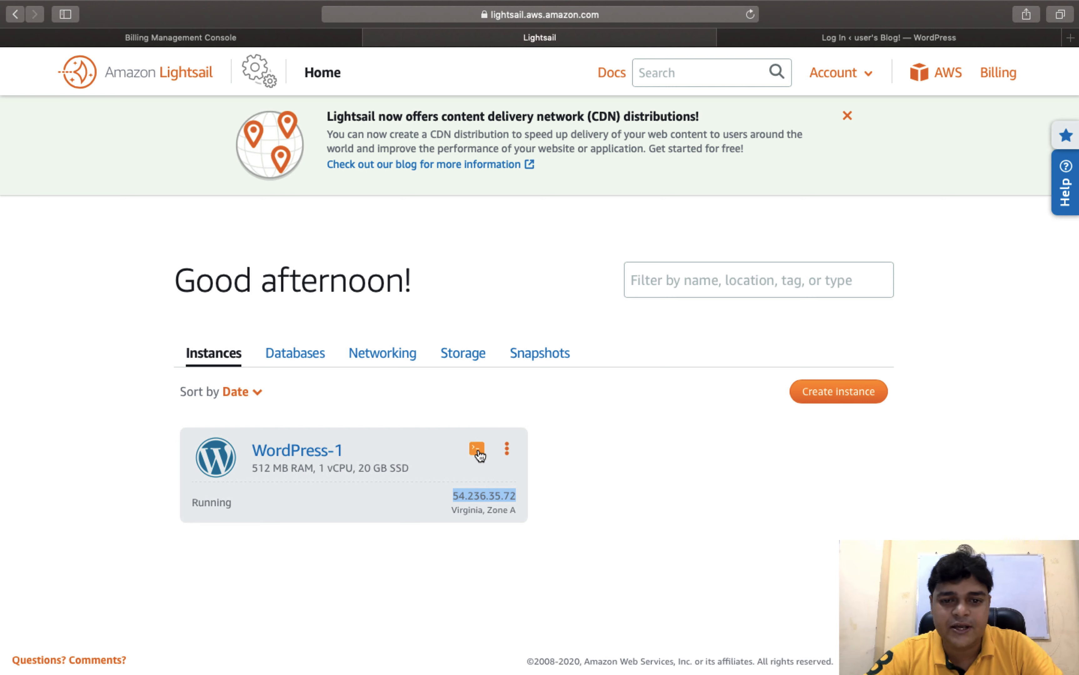
pyautogui.click(477, 449)
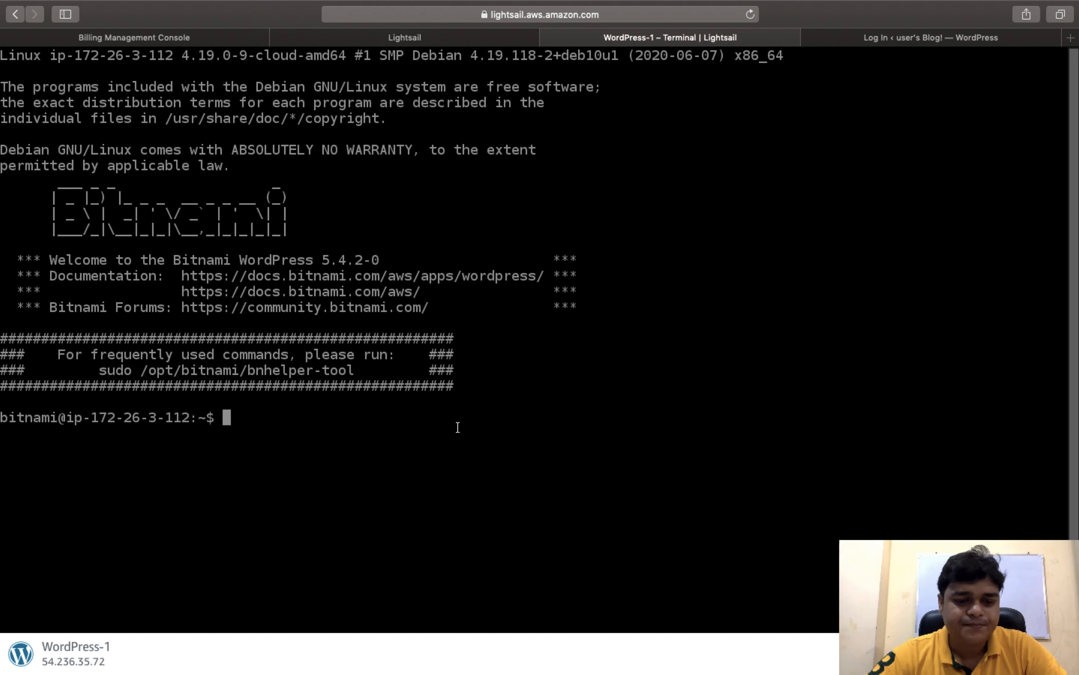
pyautogui.write('c')
pyautogui.press('BackSpace')
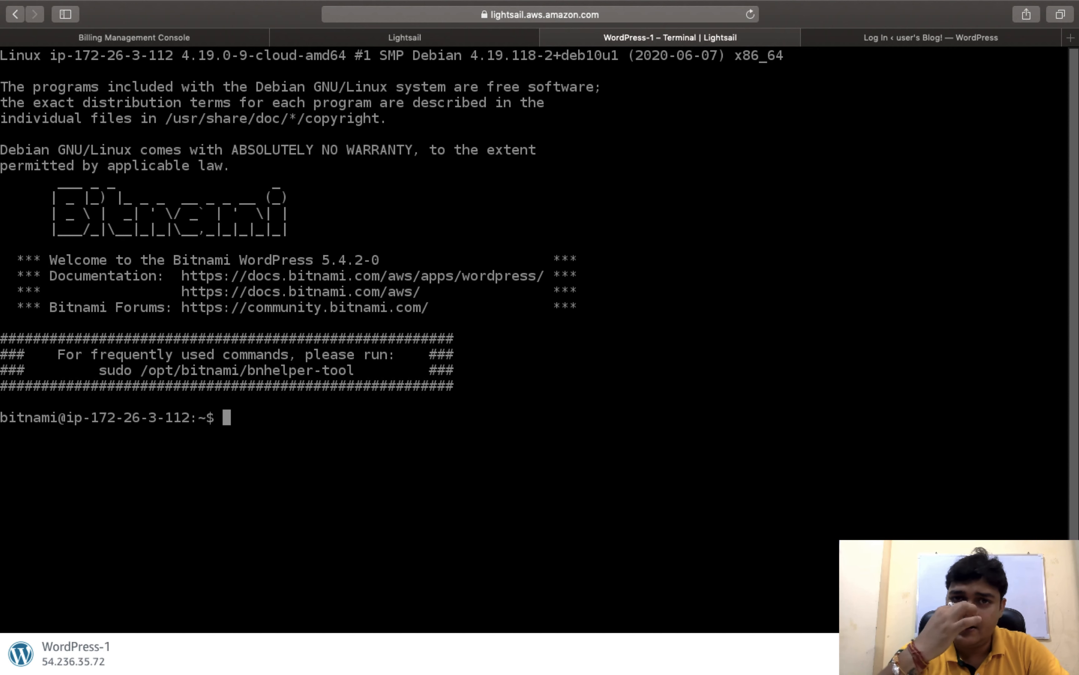
pyautogui.write('cat ')
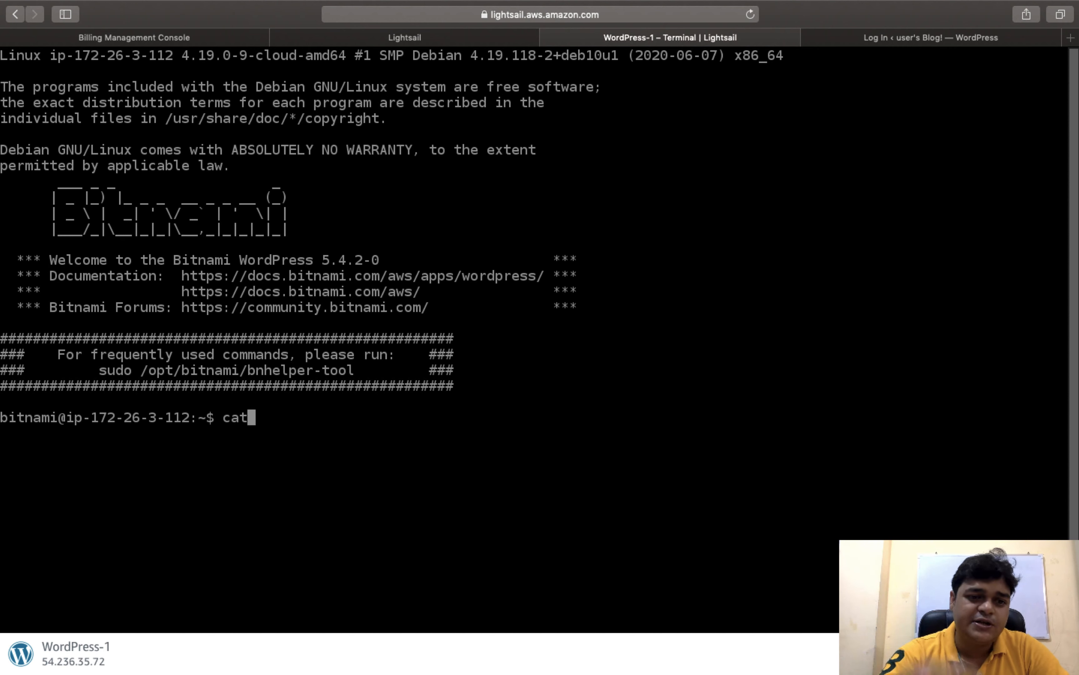
pyautogui.write('bit')
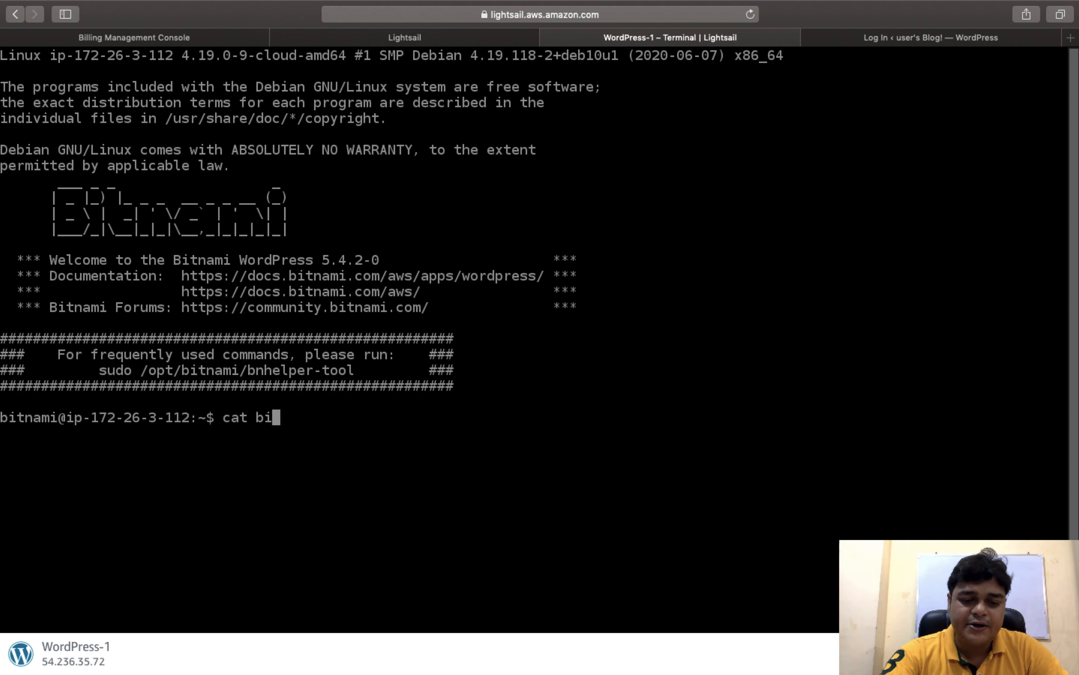
pyautogui.write('nam')
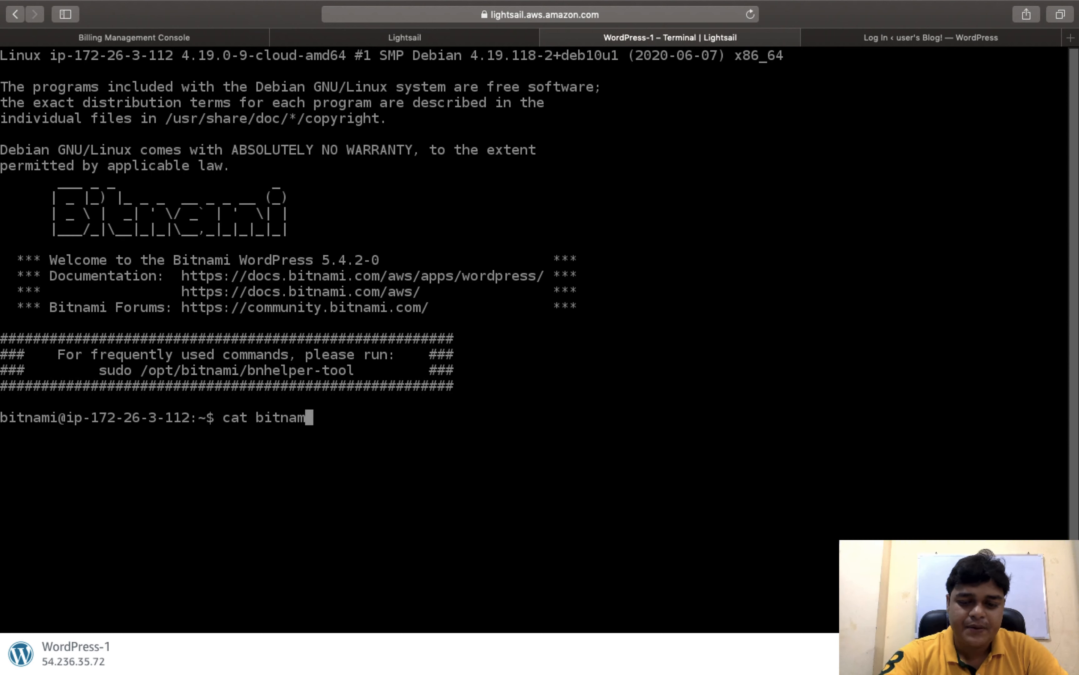
pyautogui.write('i_ap')
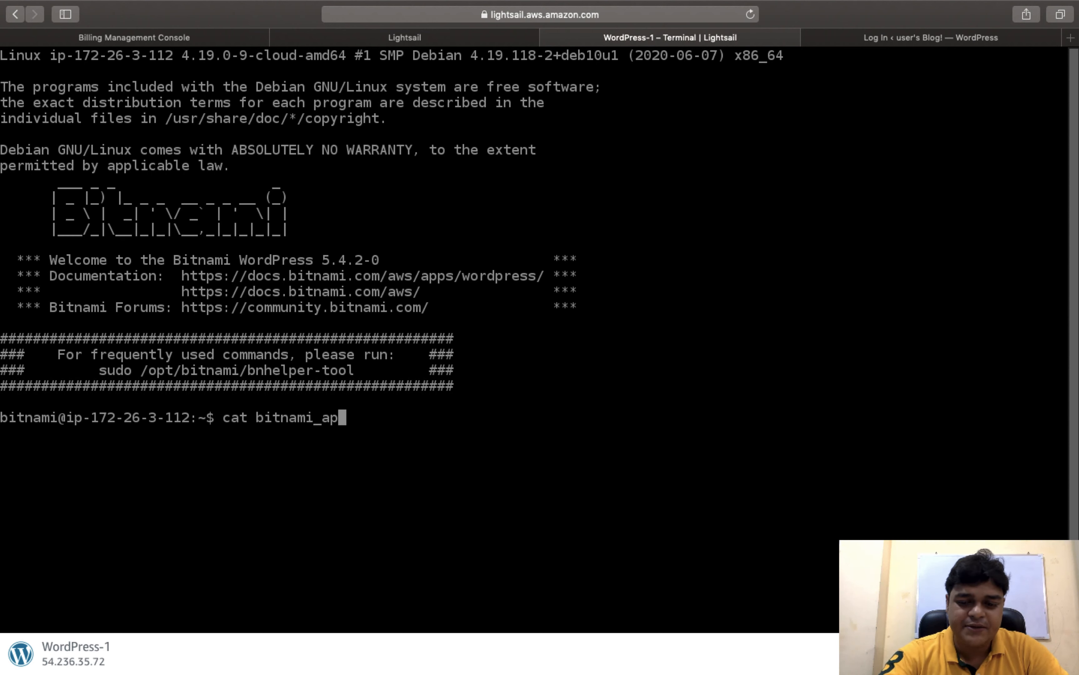
pyautogui.write('plication')
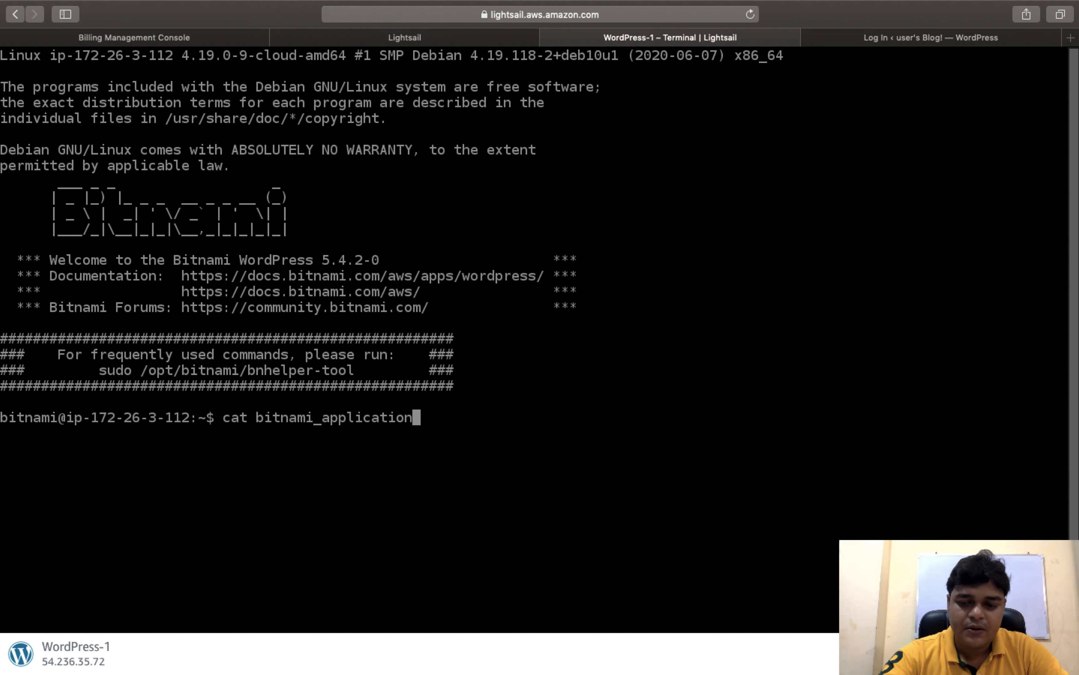
pyautogui.write('_password')
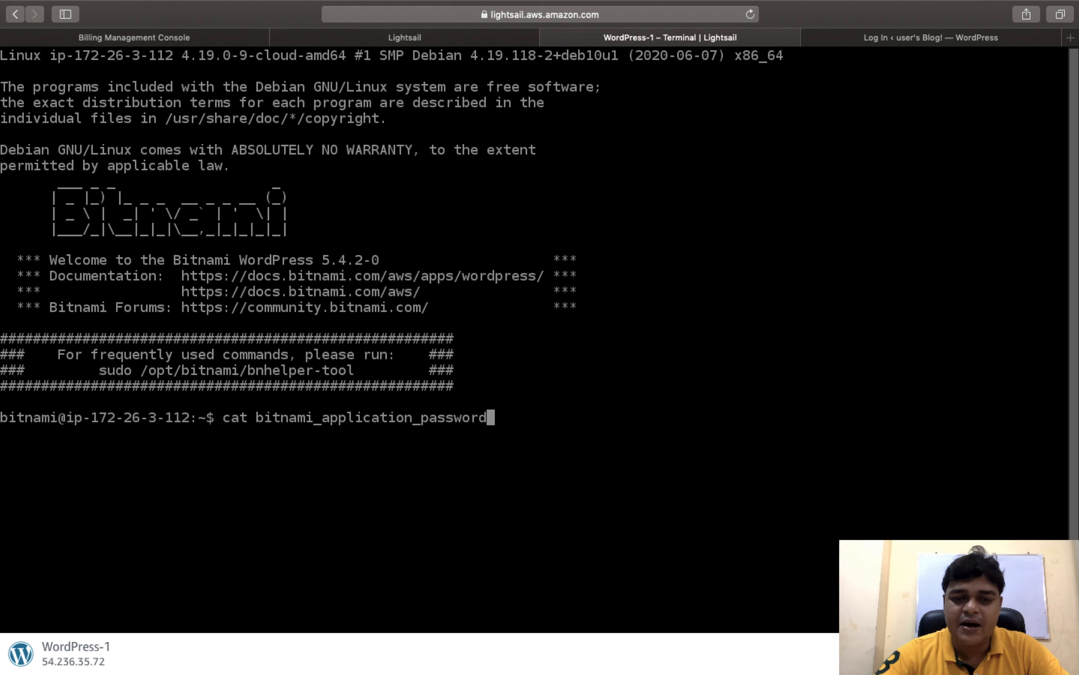
pyautogui.press('Return')
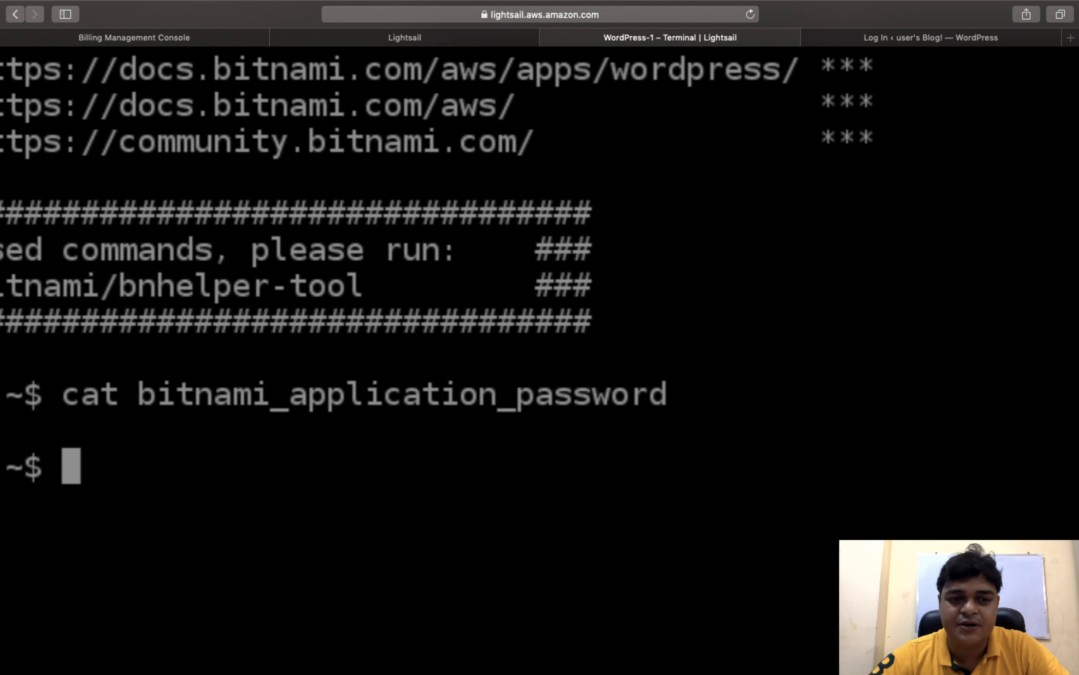
pyautogui.scroll(-5, 540, 359)
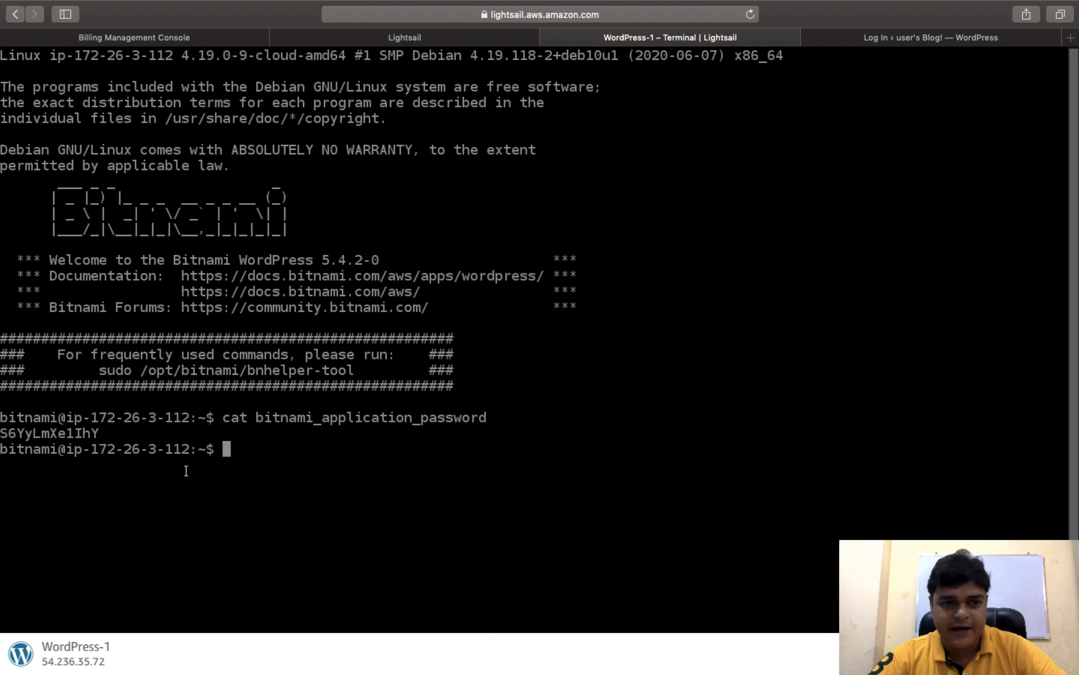
# Copy the application password from the terminal output by way of the terminal's clipboard box
pyautogui.moveTo(107, 434); pyautogui.dragTo(1, 436)
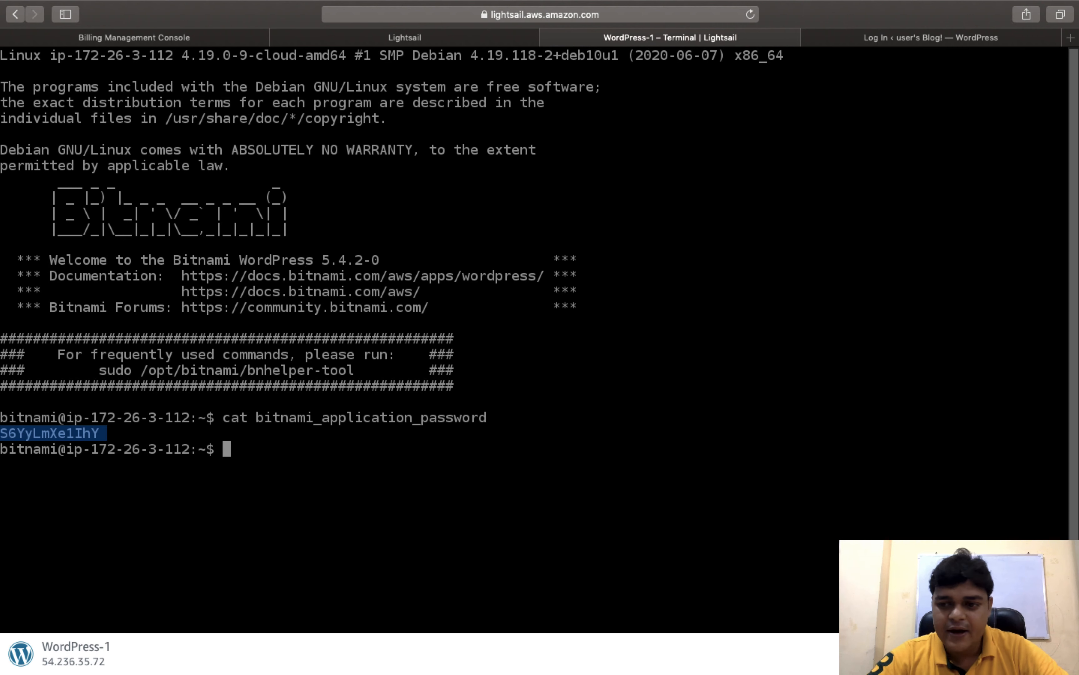
pyautogui.click(1050, 654)
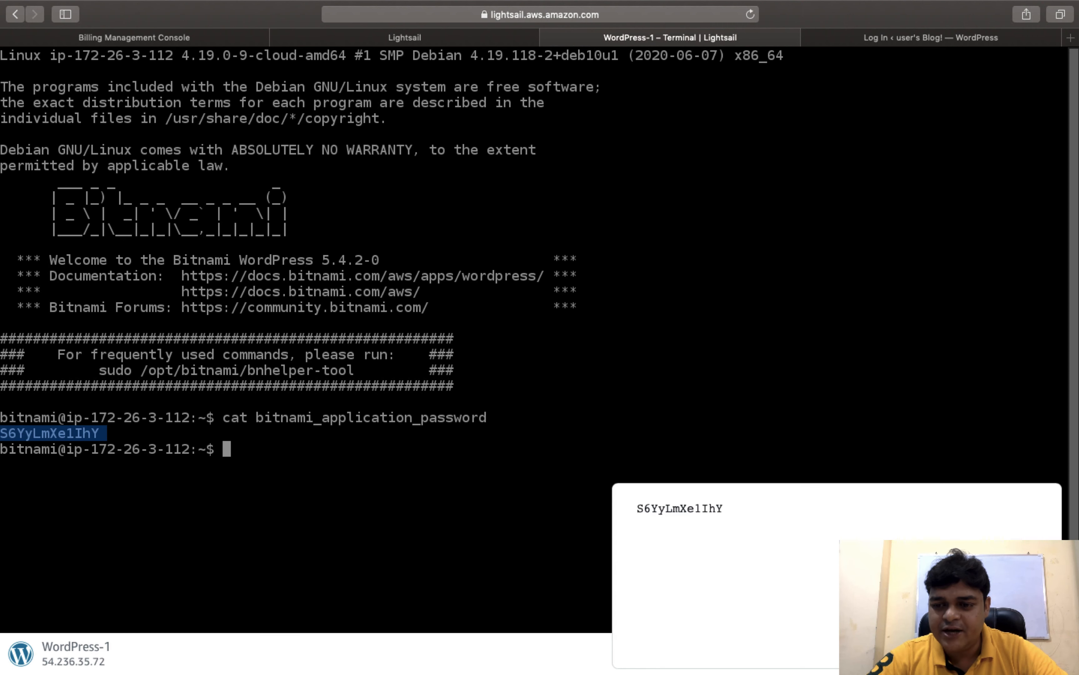
pyautogui.doubleClick(743, 515)
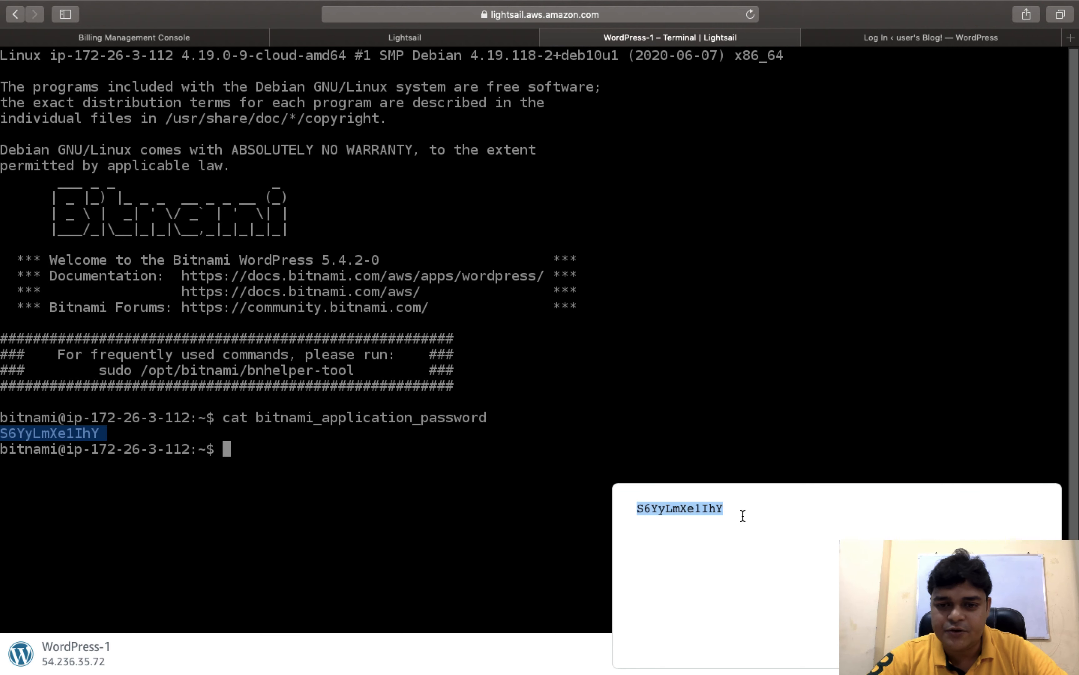
pyautogui.rightClick(655, 511)
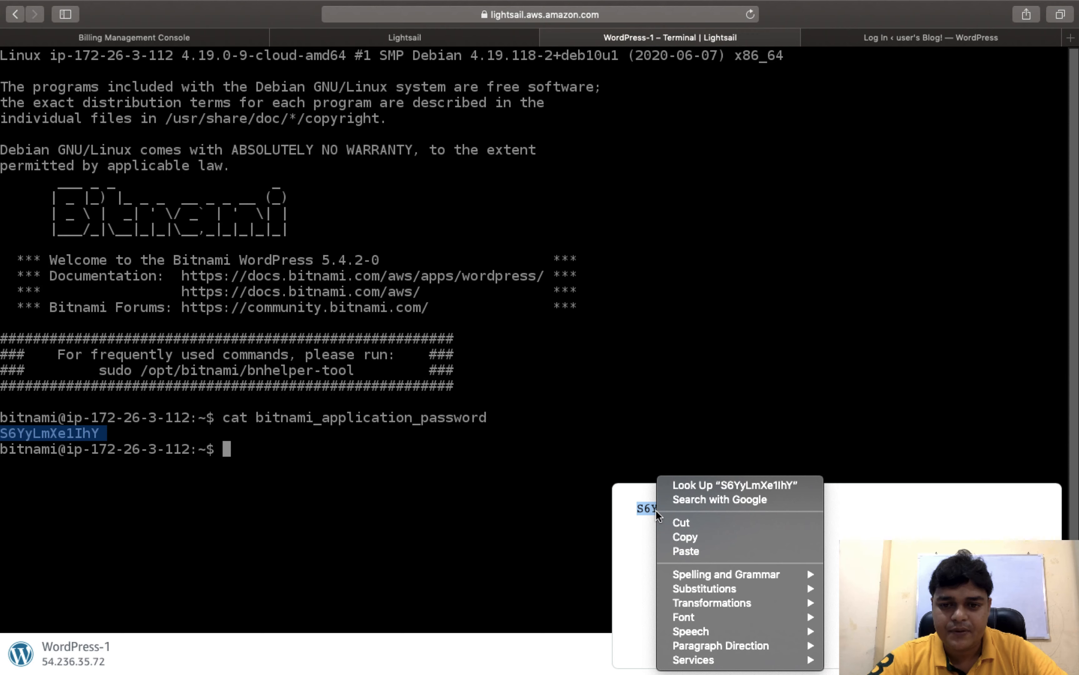
pyautogui.click(683, 535)
# Paste the copied application password into the WordPress login form, log in, and save the password in the browser
pyautogui.click(868, 33)
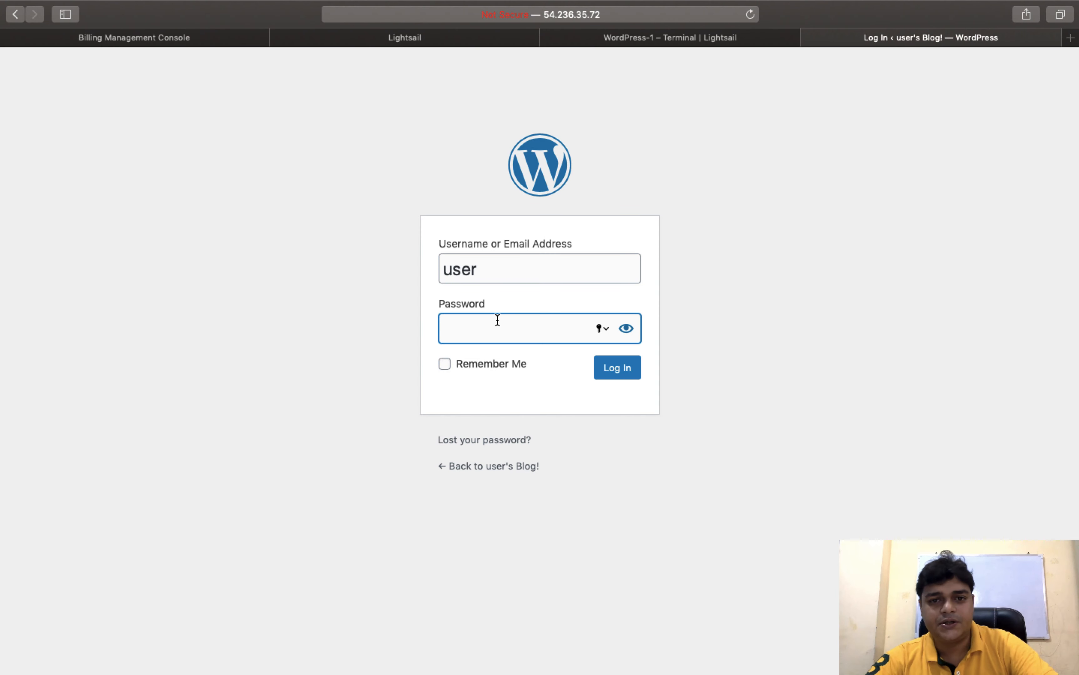
pyautogui.press('super+v')
pyautogui.click(617, 369)
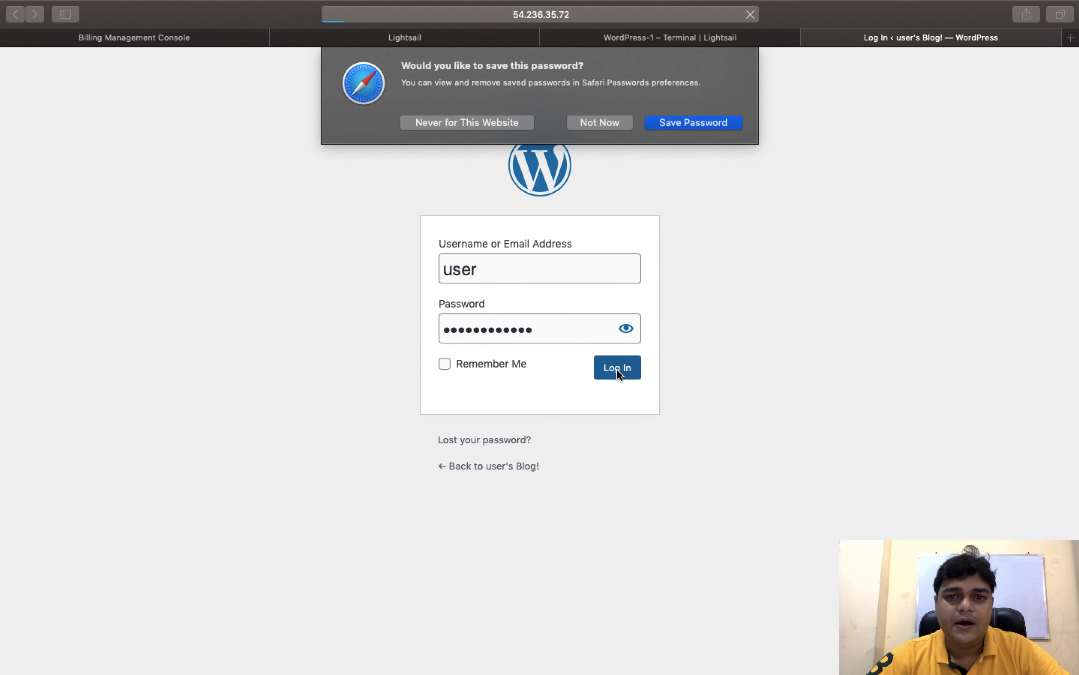
pyautogui.click(694, 123)
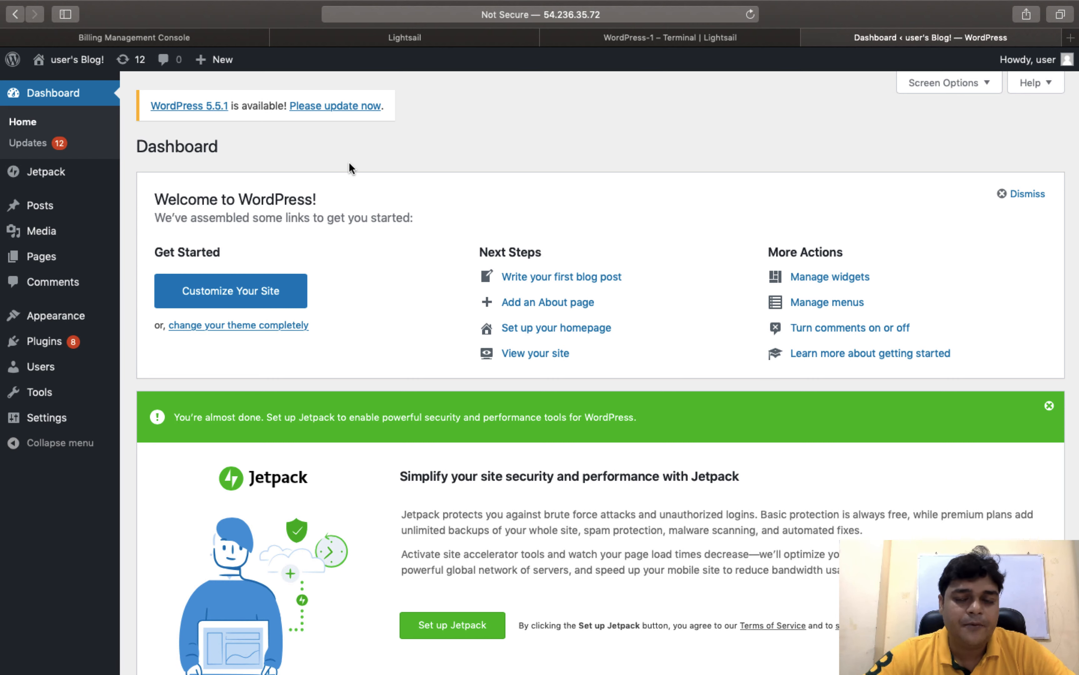
# Start a new post, dismiss the block editor's welcome guide, and title the post "Teach Me Cloud"
pyautogui.moveTo(50, 213)
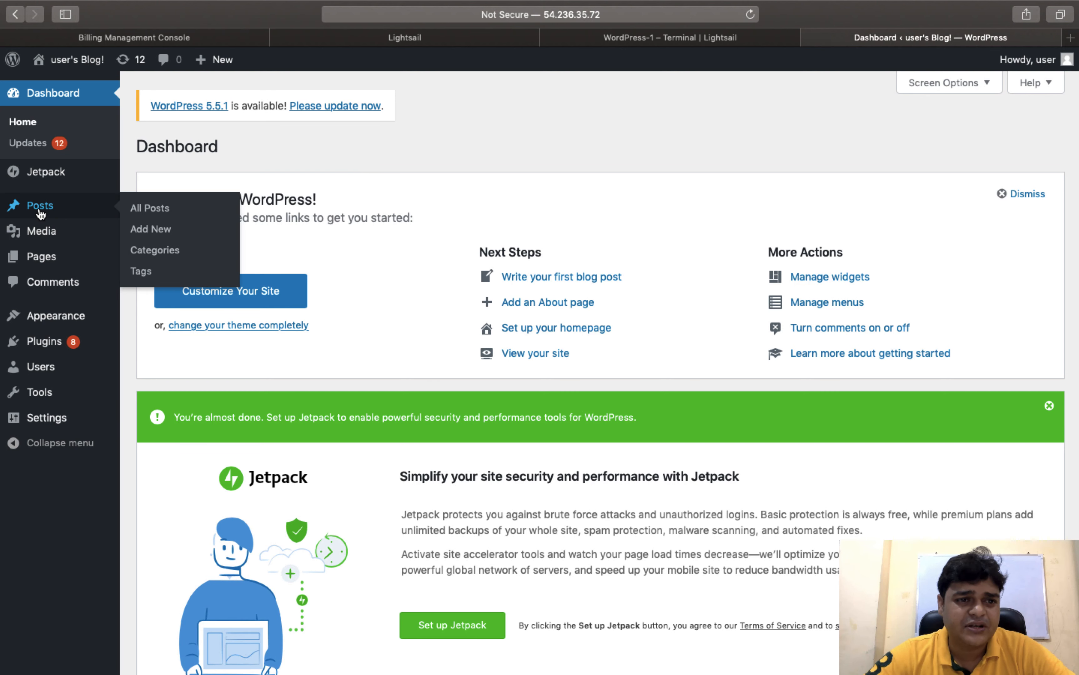
pyautogui.click(160, 237)
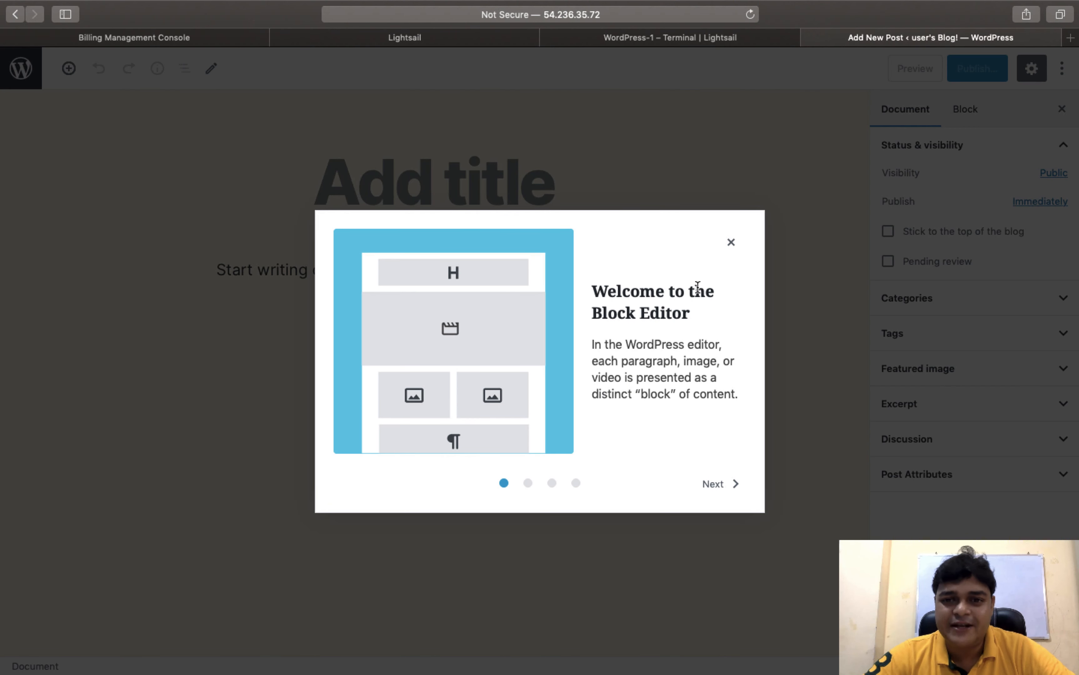
pyautogui.click(734, 244)
pyautogui.click(467, 166)
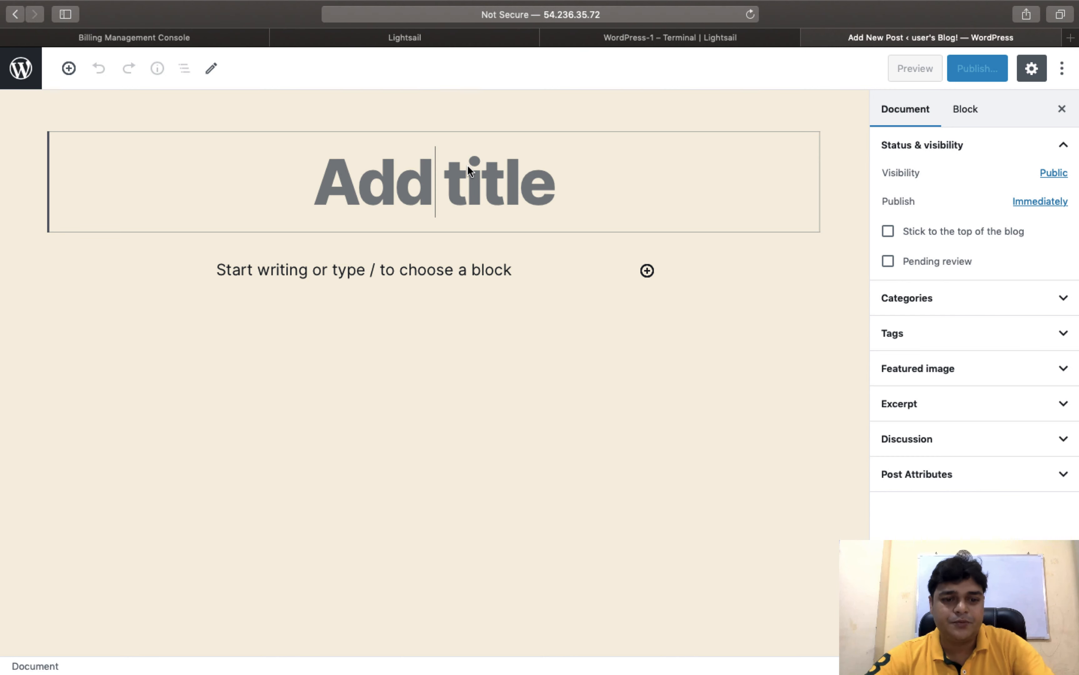
pyautogui.write('Teach ')
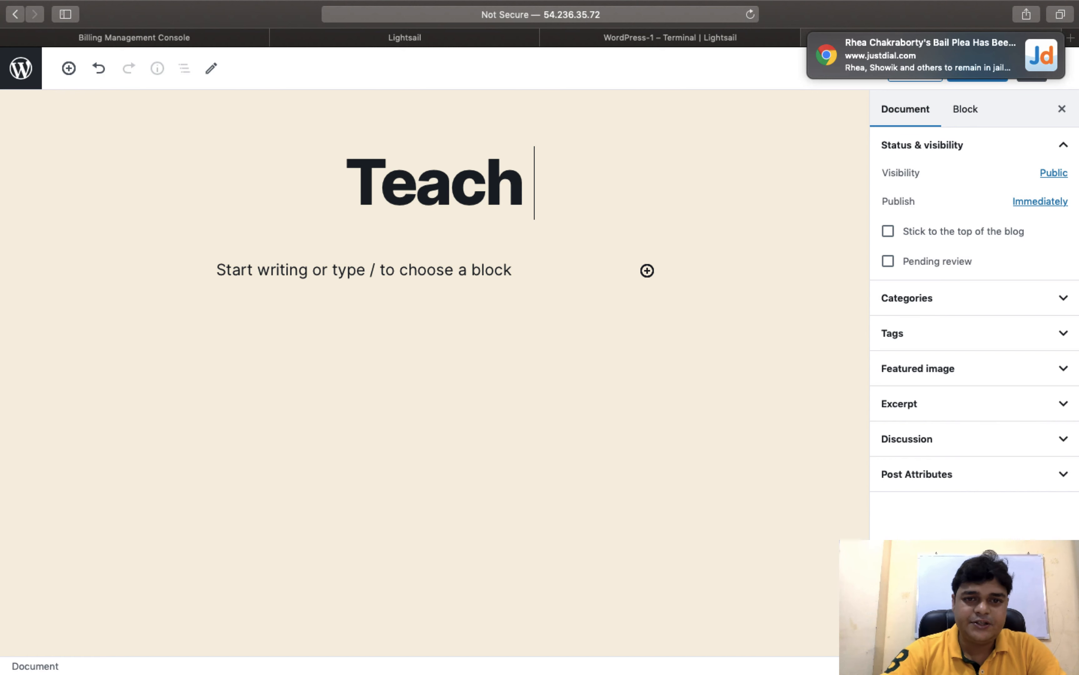
pyautogui.write('Me Cloud')
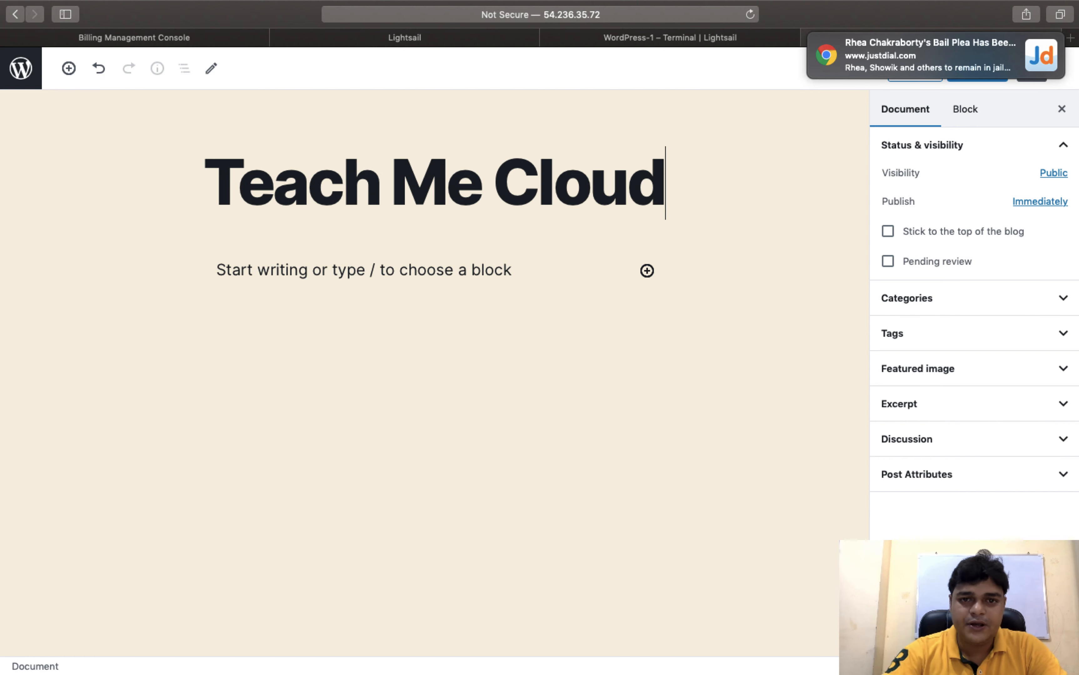
# Add a paragraph reading "Become Cloud Expert" below the post title
pyautogui.click(438, 263)
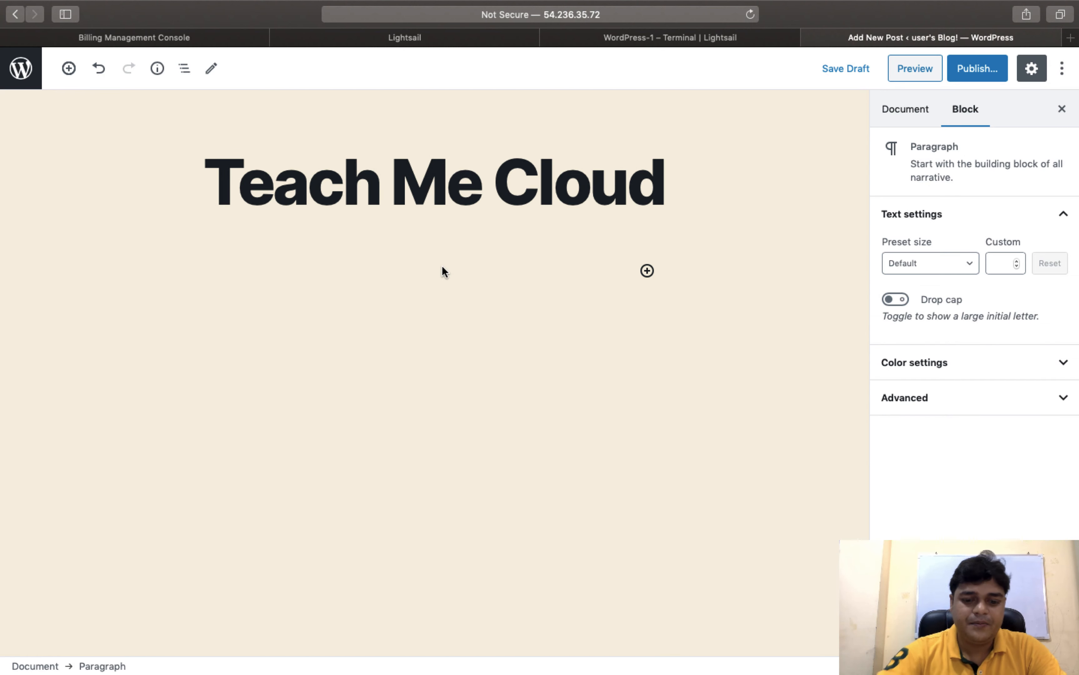
pyautogui.write('Become ')
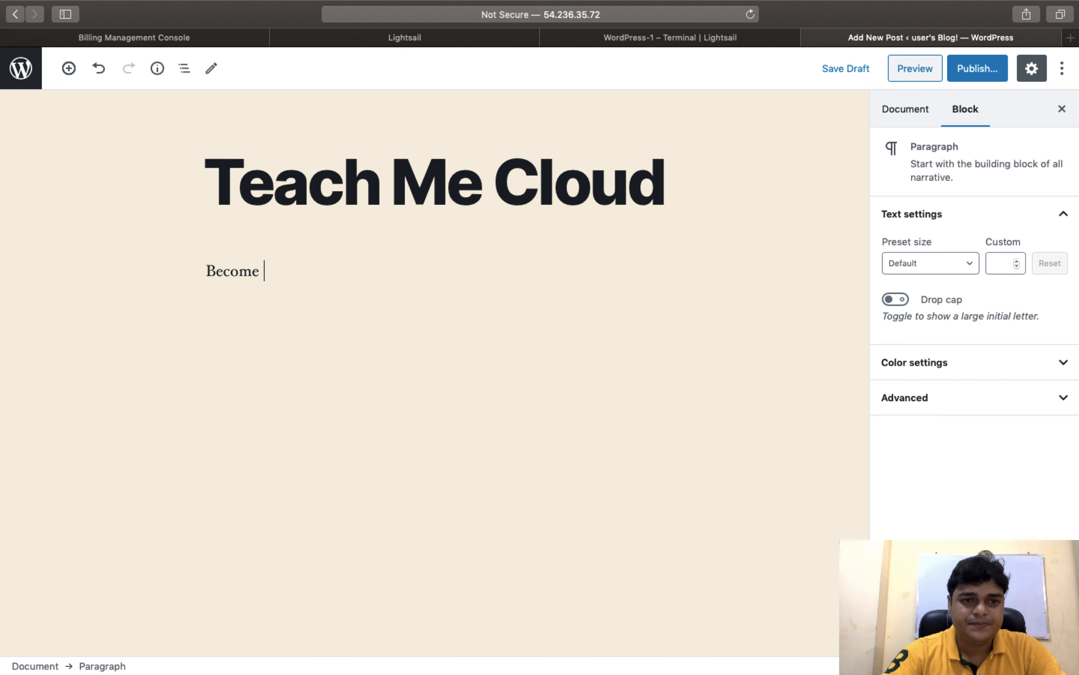
pyautogui.write('Cloud Exo')
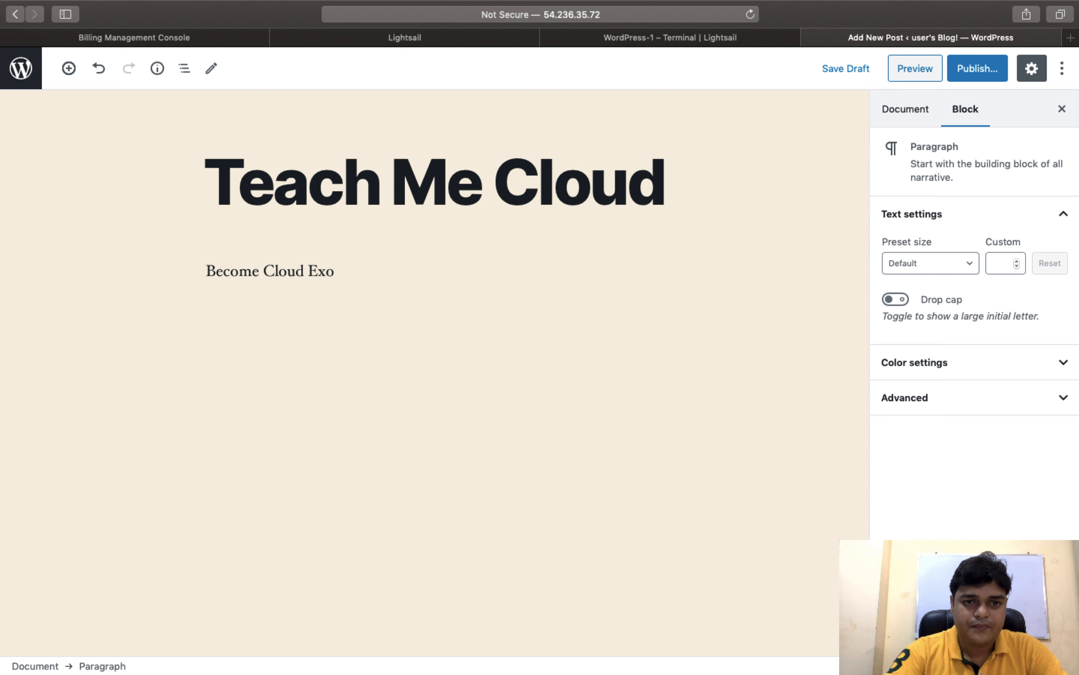
pyautogui.press('BackSpace')
pyautogui.write('pert')
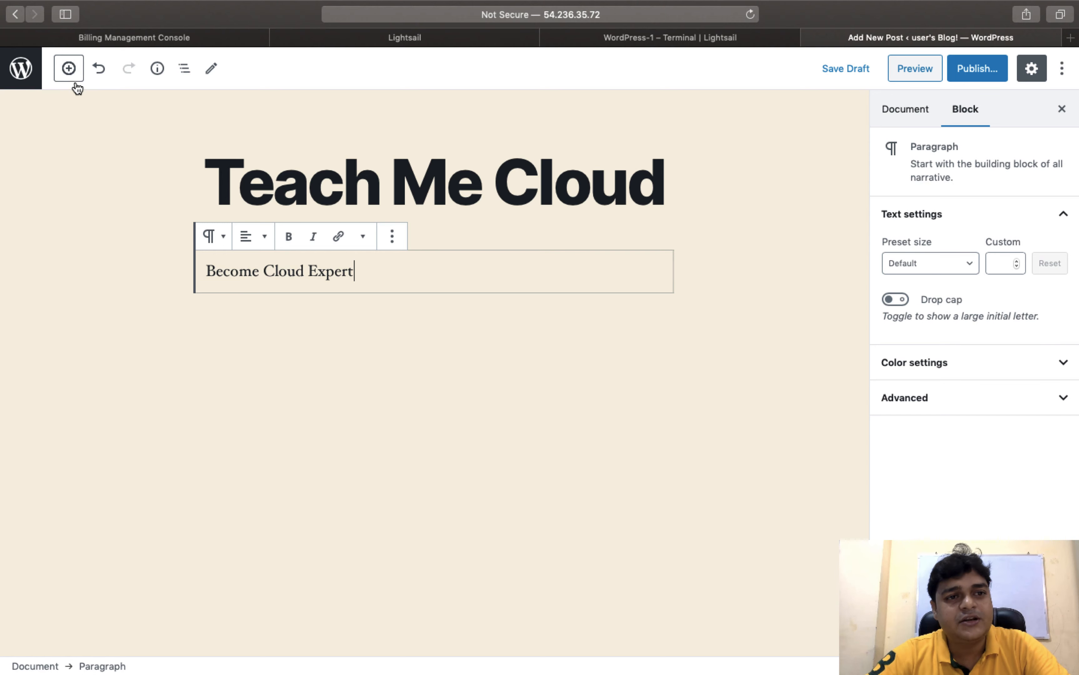
# Insert a gallery block below the paragraph and upload aws_logo_smile_1200x630 and aws.png to it from the Desktop folder
pyautogui.click(68, 68)
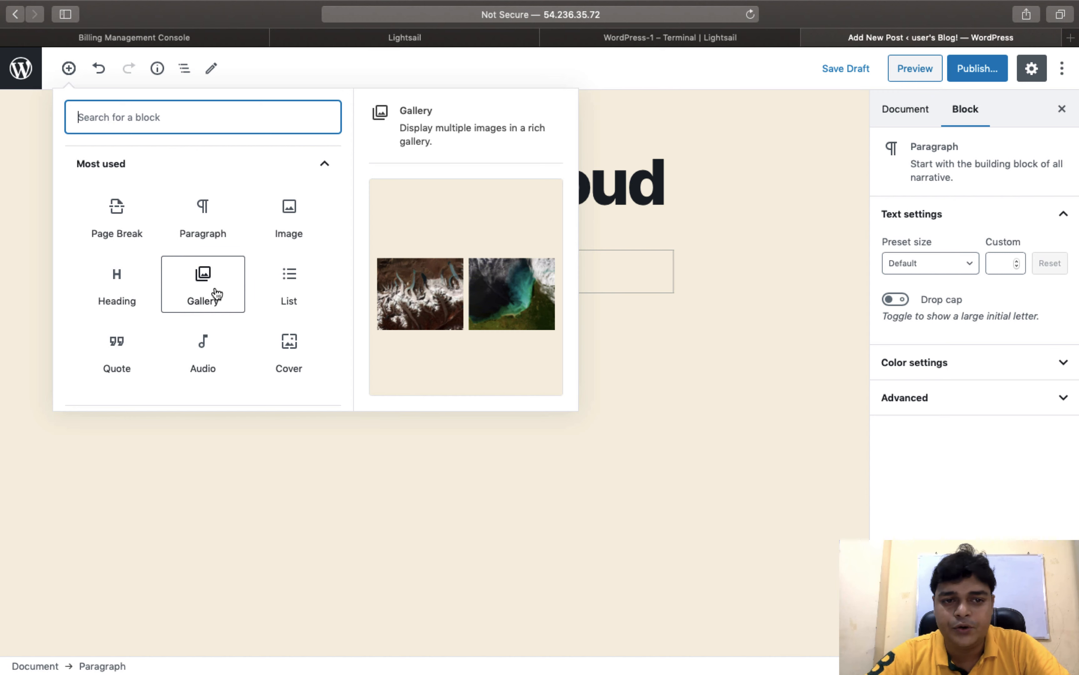
pyautogui.click(217, 294)
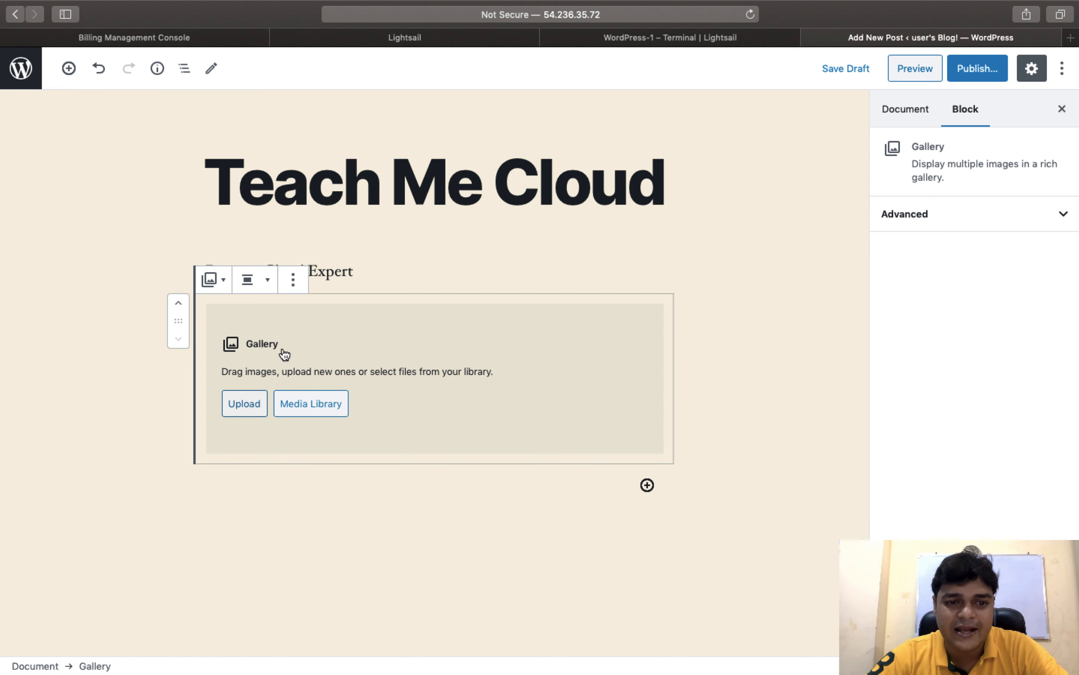
pyautogui.click(236, 406)
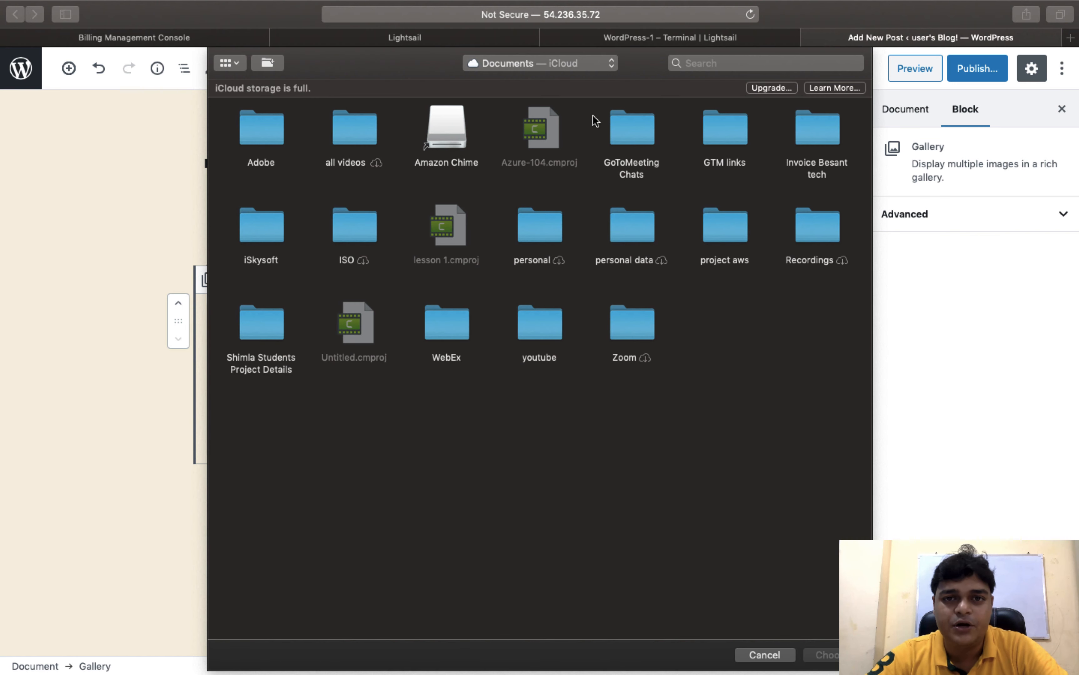
pyautogui.click(580, 62)
pyautogui.click(506, 168)
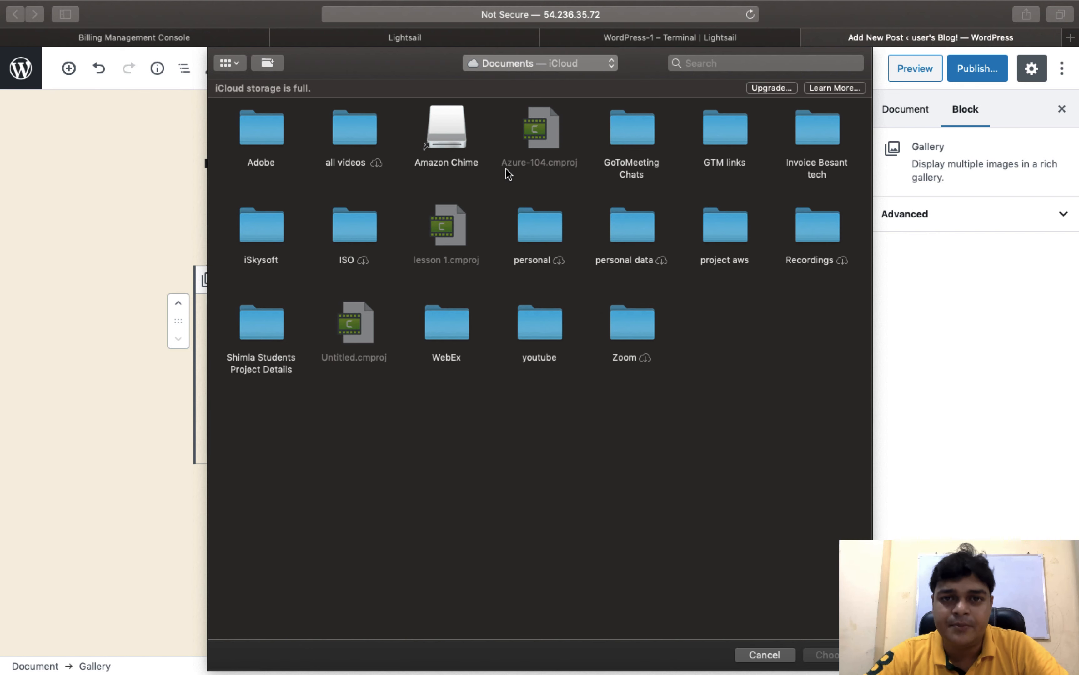
pyautogui.scroll(-10, 615, 317)
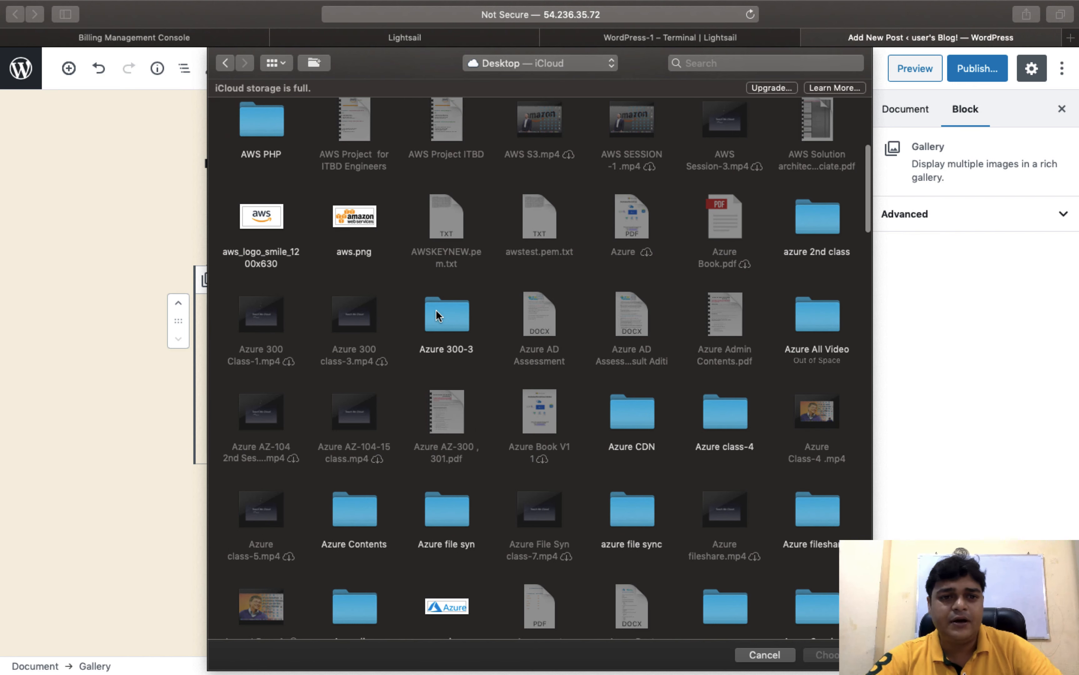
pyautogui.moveTo(398, 271); pyautogui.dragTo(221, 191)
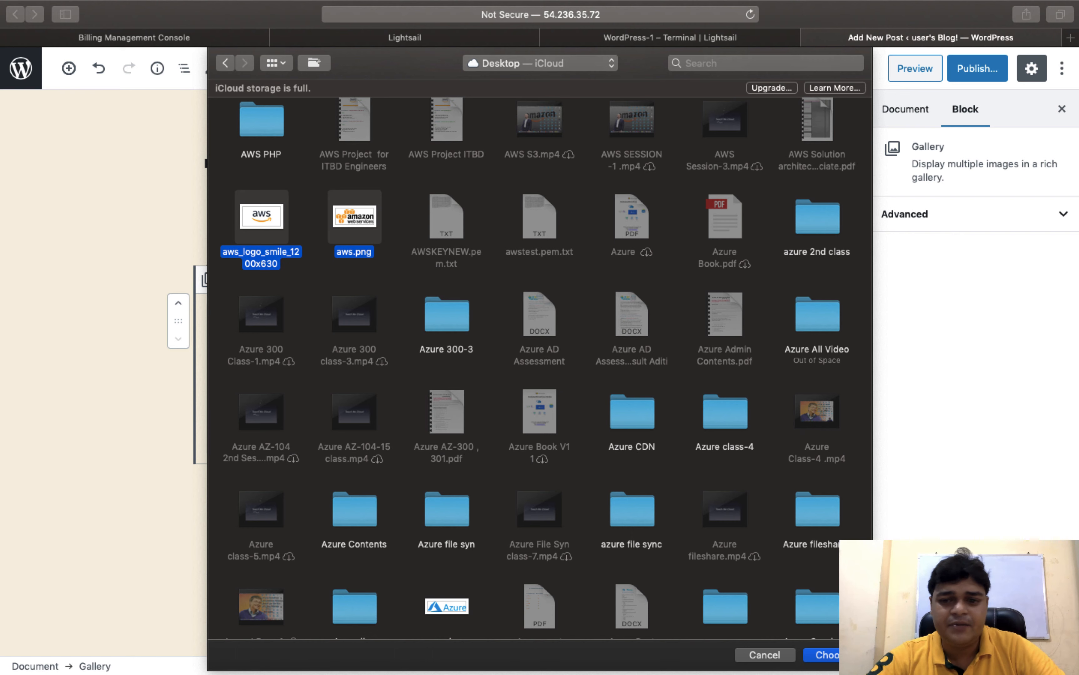
pyautogui.click(833, 656)
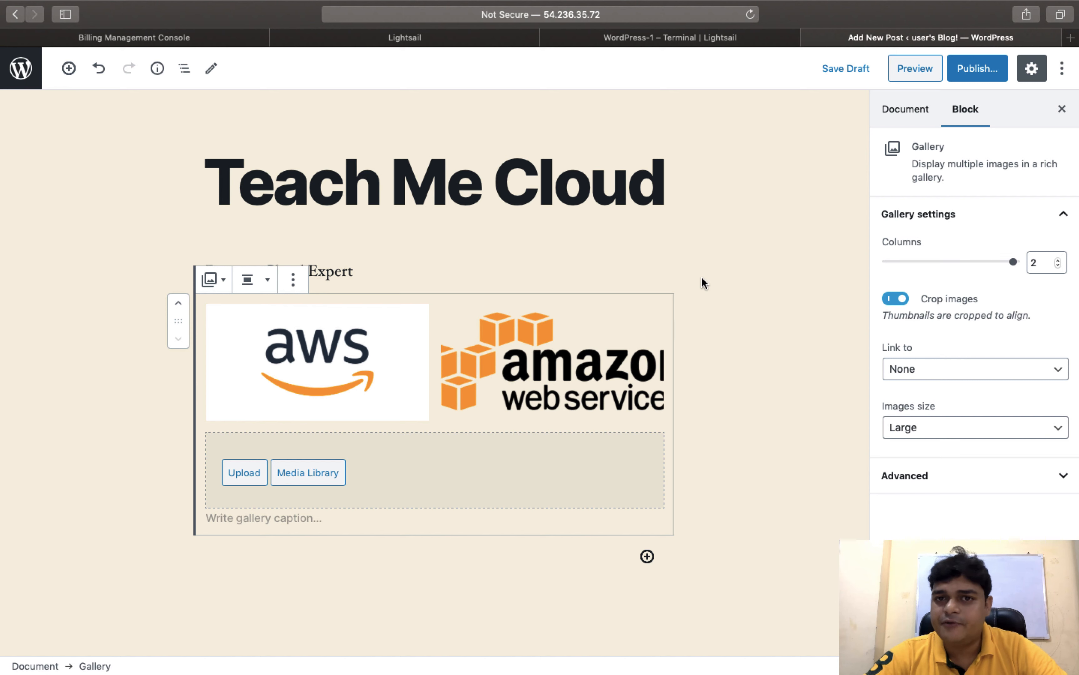
# Publish the "Teach Me Cloud" post with its paragraph and image gallery
pyautogui.click(977, 71)
pyautogui.click(977, 71)
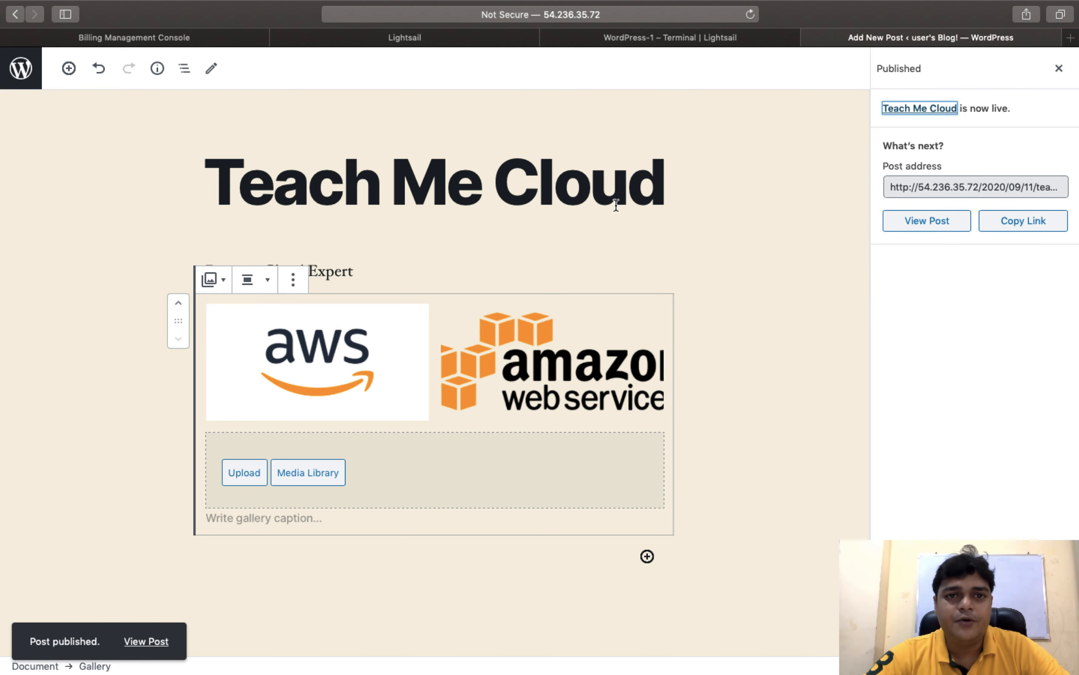
# Return to the Lightsail instances page and copy the public IP address of the WordPress-1 instance
pyautogui.click(402, 39)
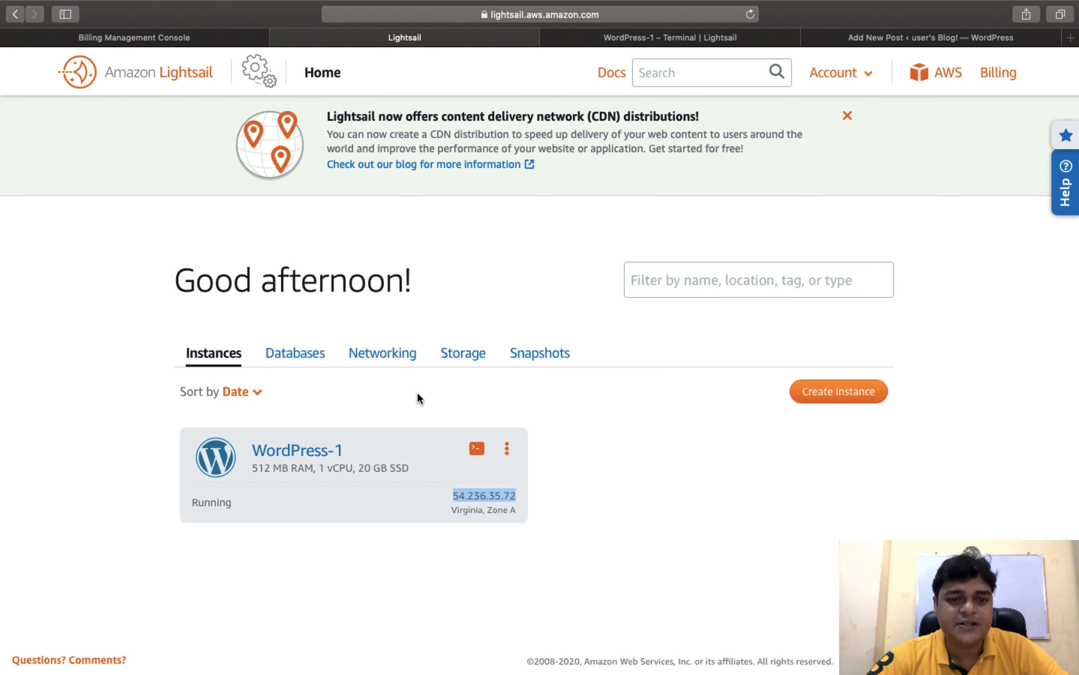
pyautogui.rightClick(491, 493)
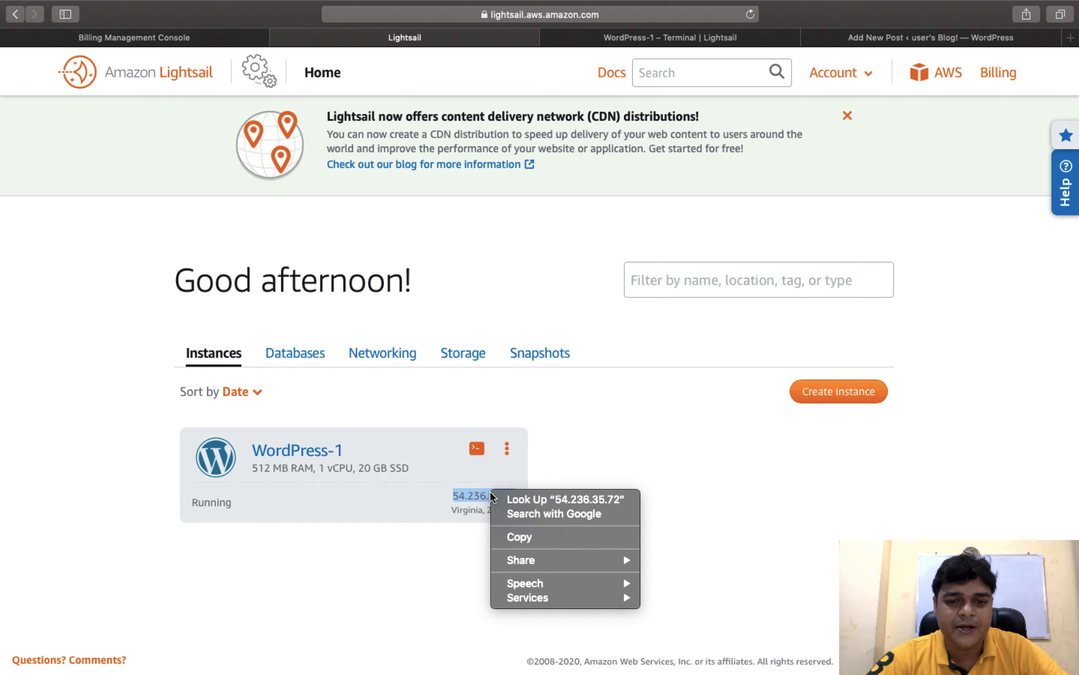
pyautogui.click(518, 537)
# Switch to Google Chrome, load the copied IP address, and view the published site in full screen
pyautogui.hotkey('ctrl', 'Left')
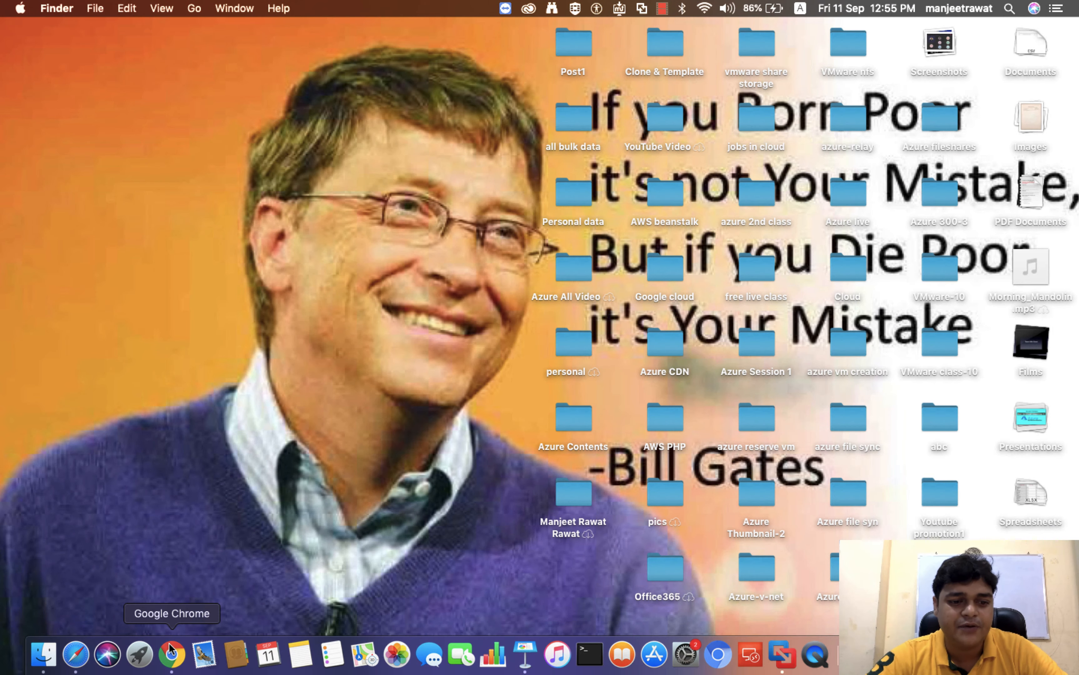
pyautogui.click(170, 644)
pyautogui.press('super+v')
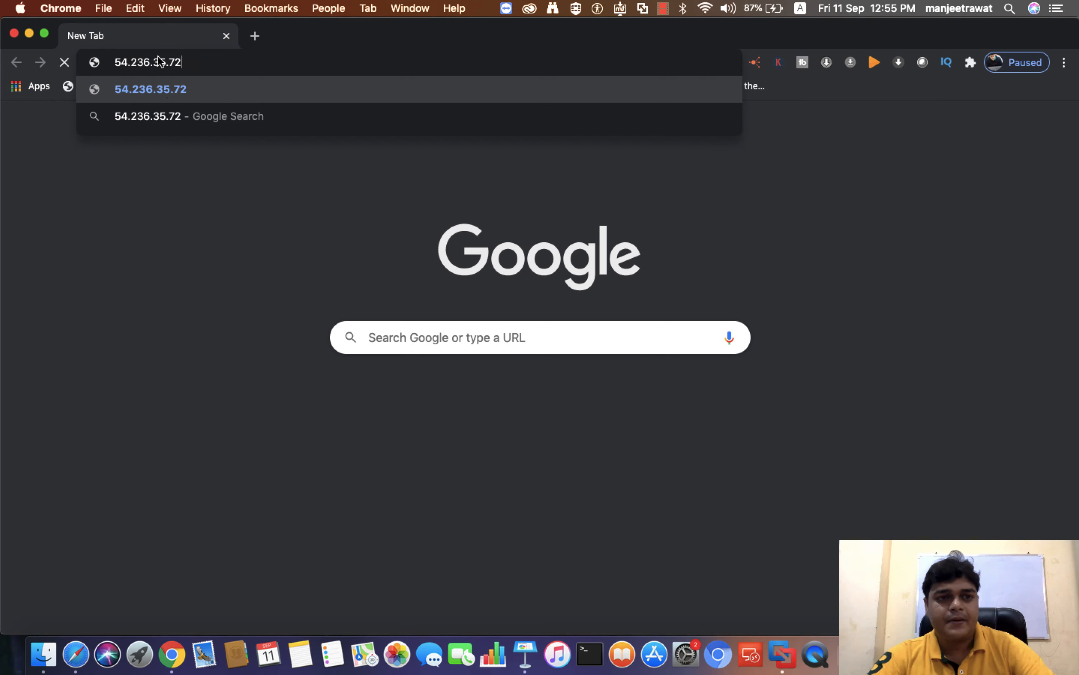
pyautogui.press('Return')
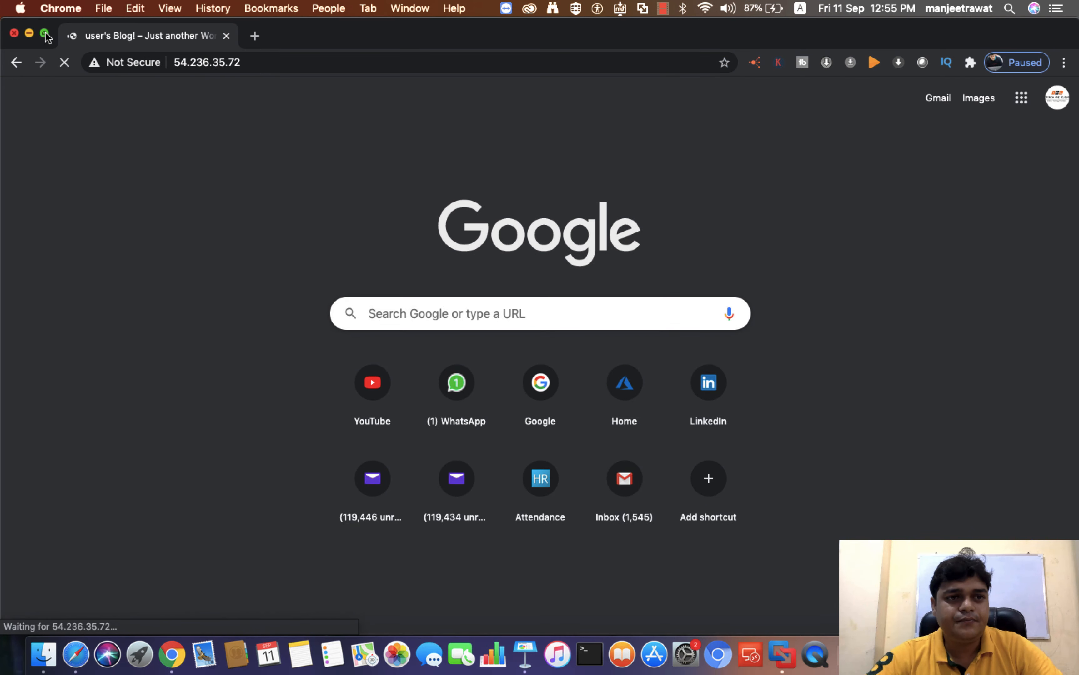
pyautogui.click(44, 33)
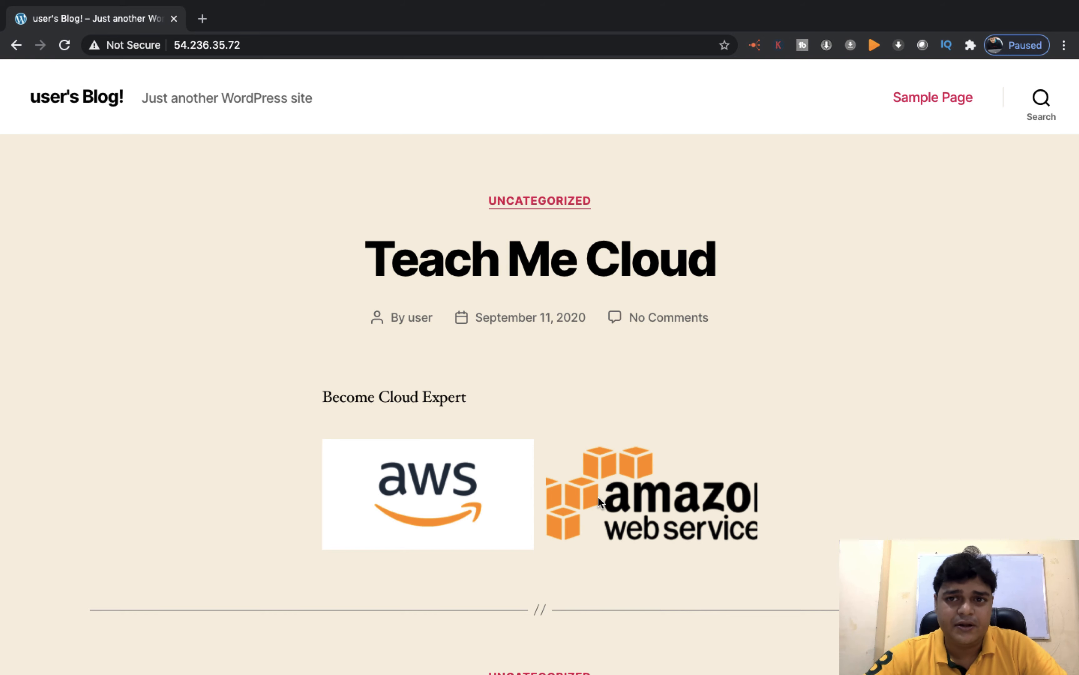
# Return to Lightsail in Safari, open the WordPress-1 instance, and examine its system disk and additional attached disks
pyautogui.hotkey('ctrl', 'Right')
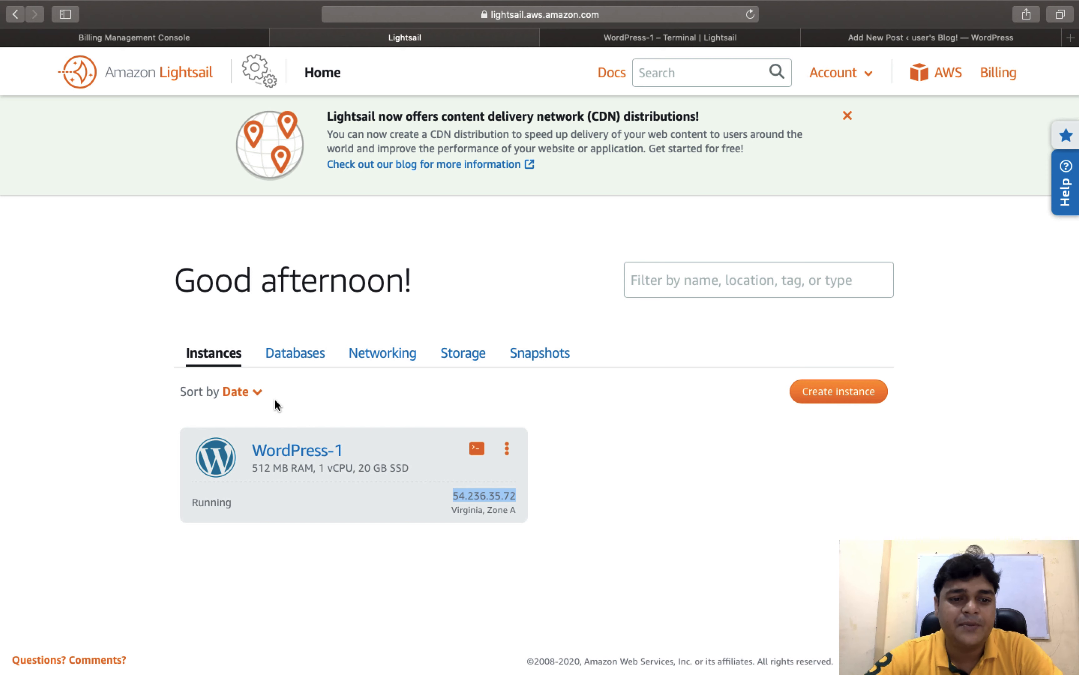
pyautogui.click(309, 465)
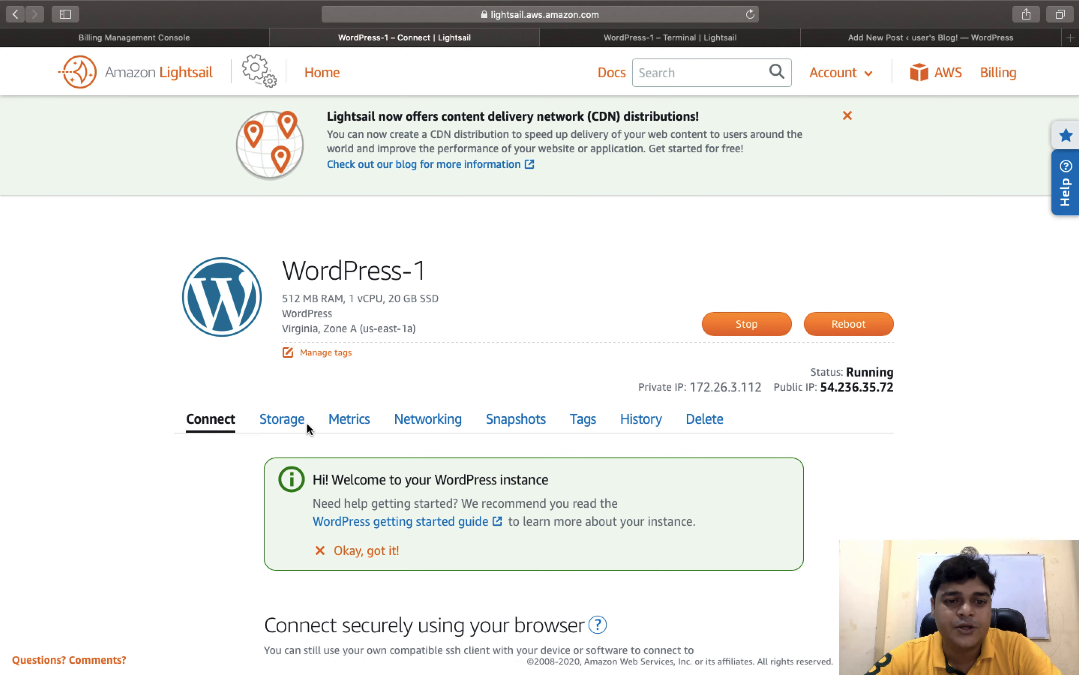
pyautogui.click(287, 419)
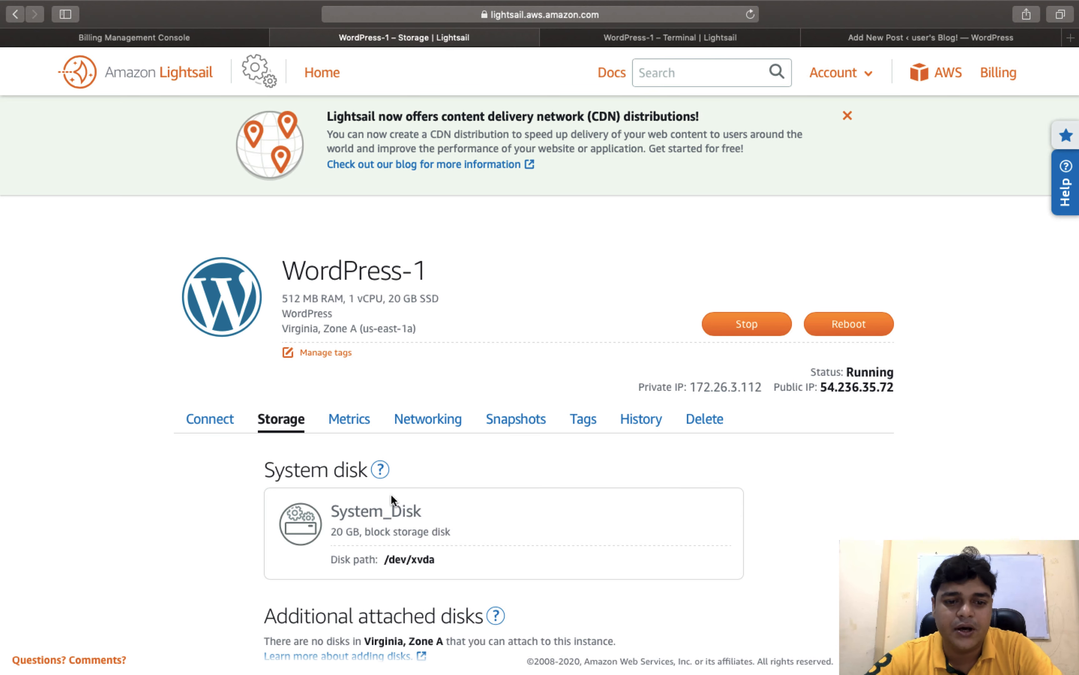
pyautogui.scroll(-5, 391, 499)
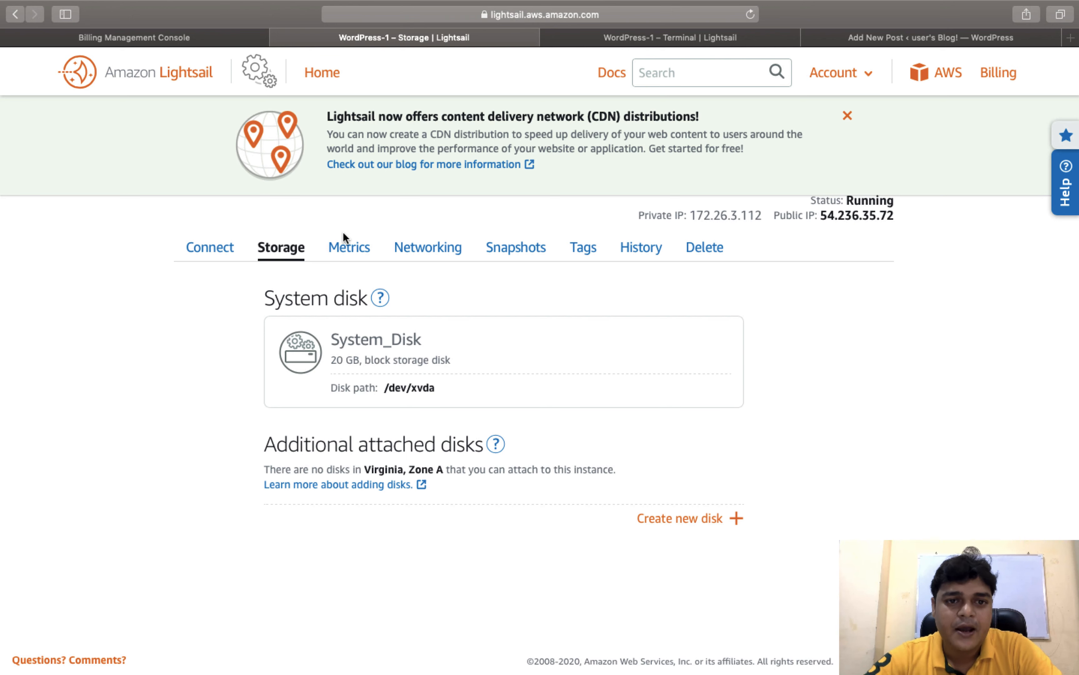
# Examine the WordPress-1 instance's metrics, including the CPU utilization and burst capacity graphs and the alarm options
pyautogui.click(357, 253)
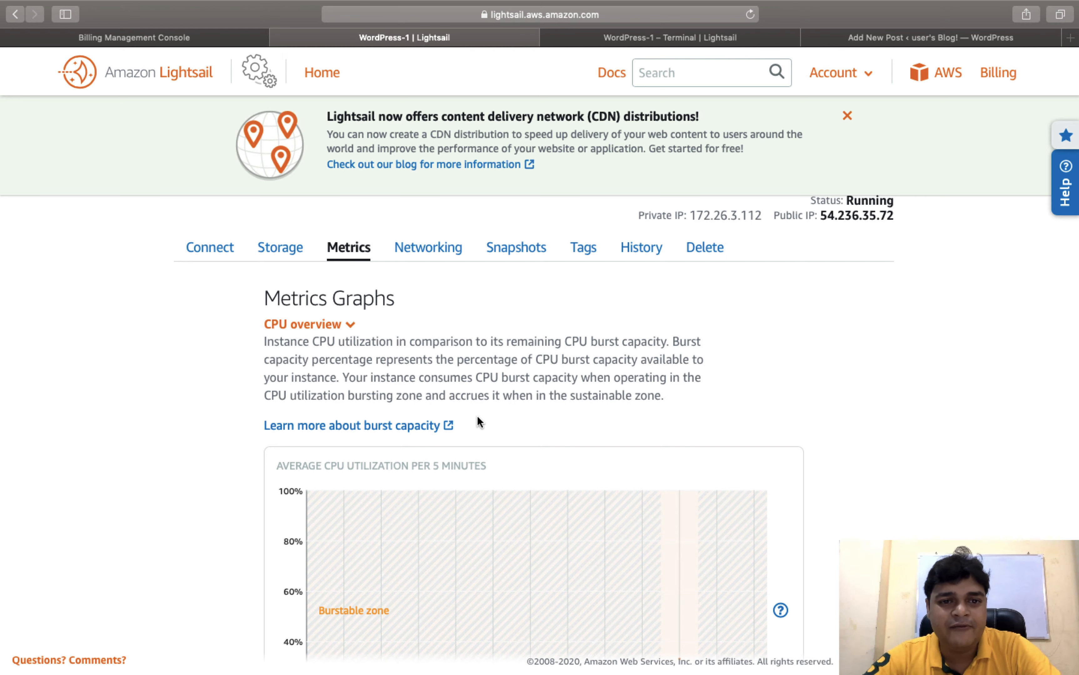
pyautogui.scroll(-5, 477, 417)
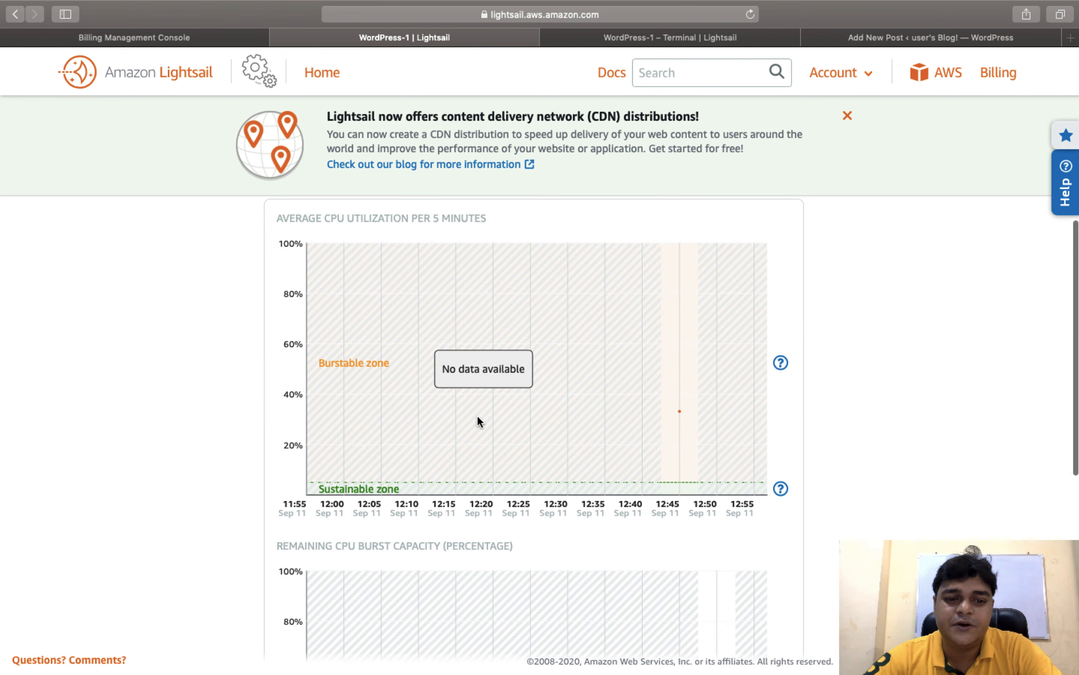
pyautogui.scroll(-4, 477, 416)
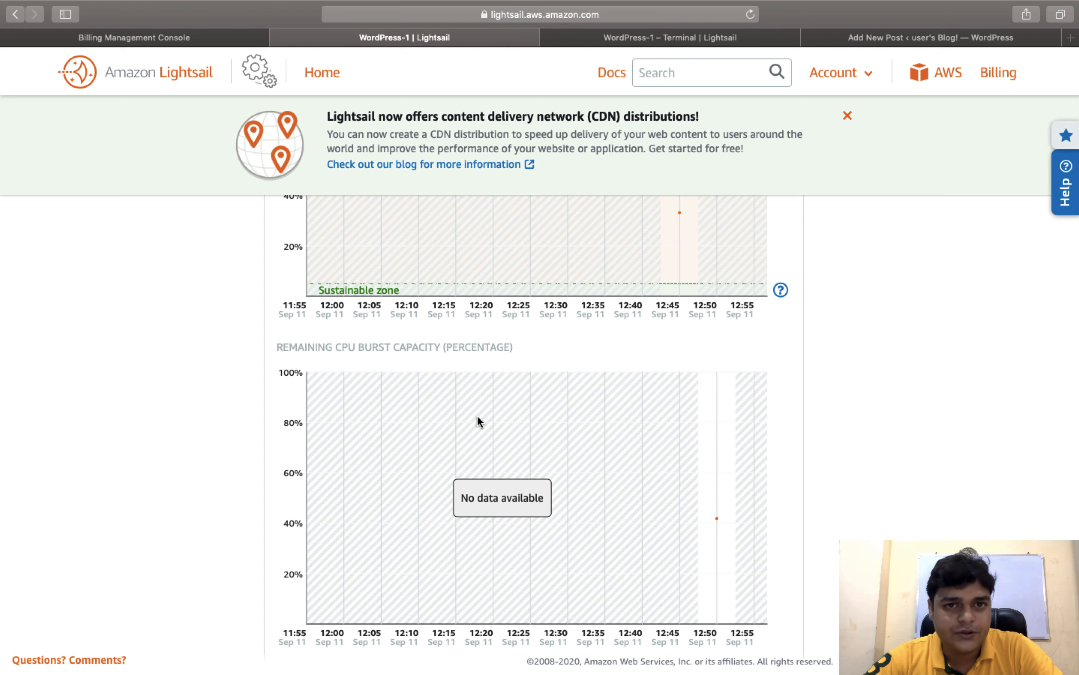
pyautogui.scroll(-2, 477, 421)
pyautogui.scroll(-4, 477, 416)
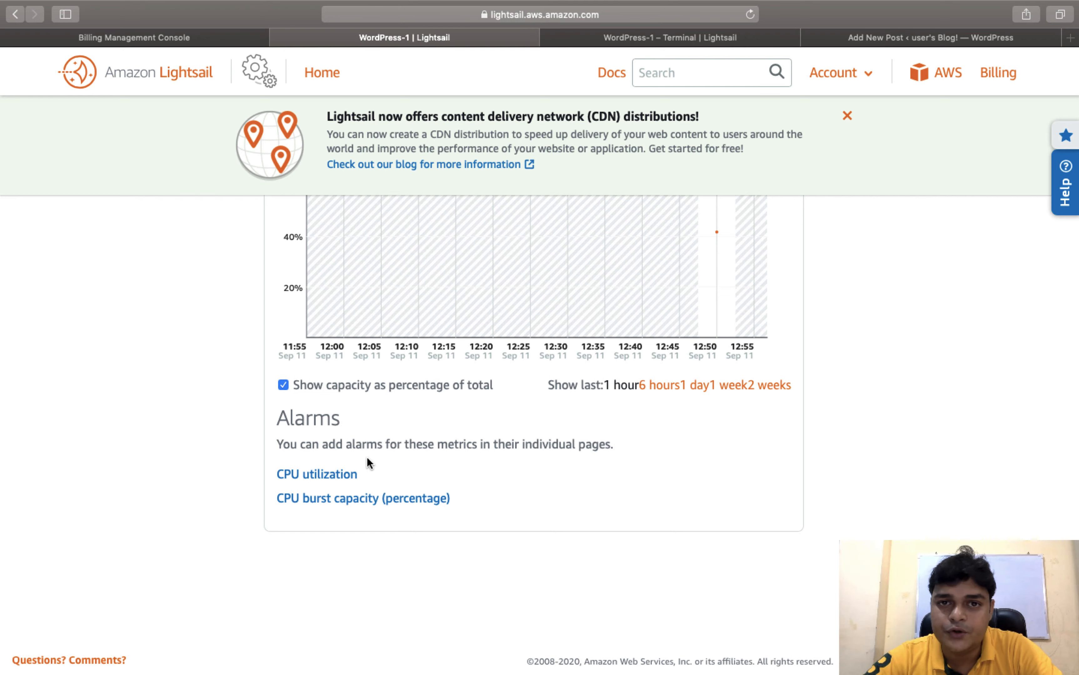
pyautogui.scroll(10, 367, 456)
# Examine the instance's networking settings: IP addresses, firewall rules, load balancing, and distribution
pyautogui.click(409, 417)
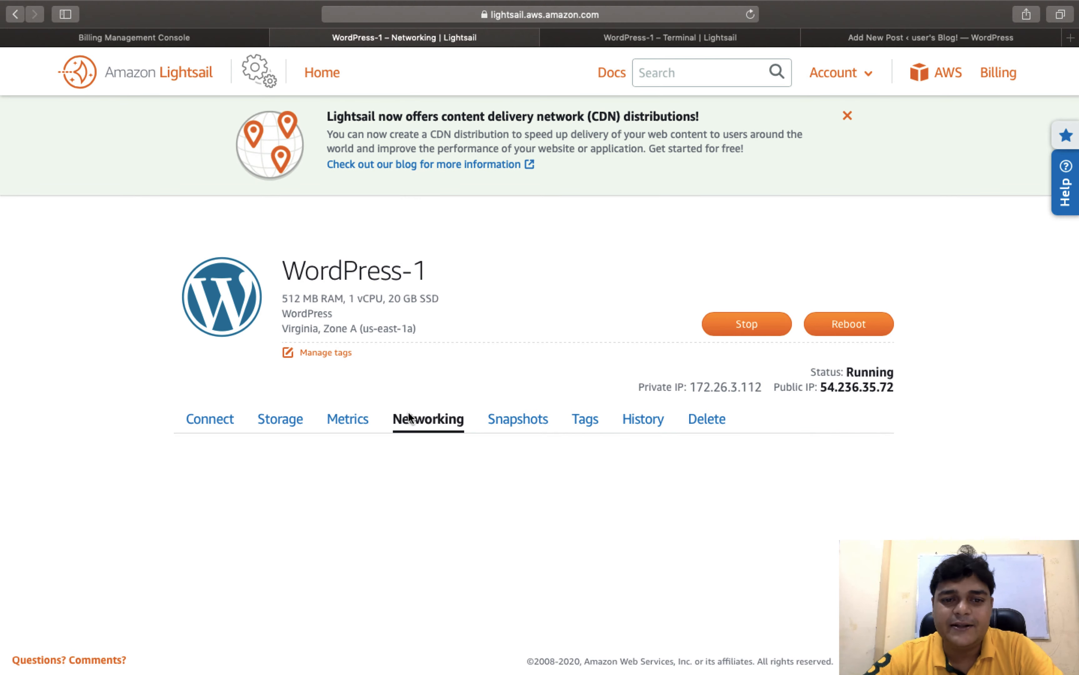
pyautogui.scroll(-3, 483, 453)
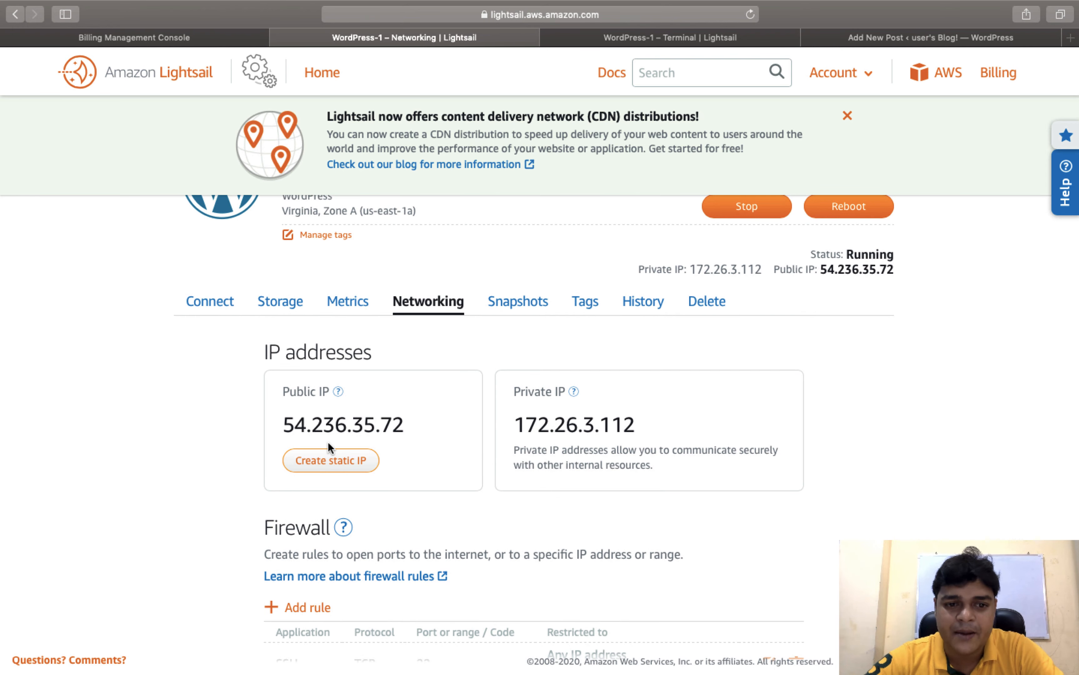
pyautogui.scroll(-5, 414, 480)
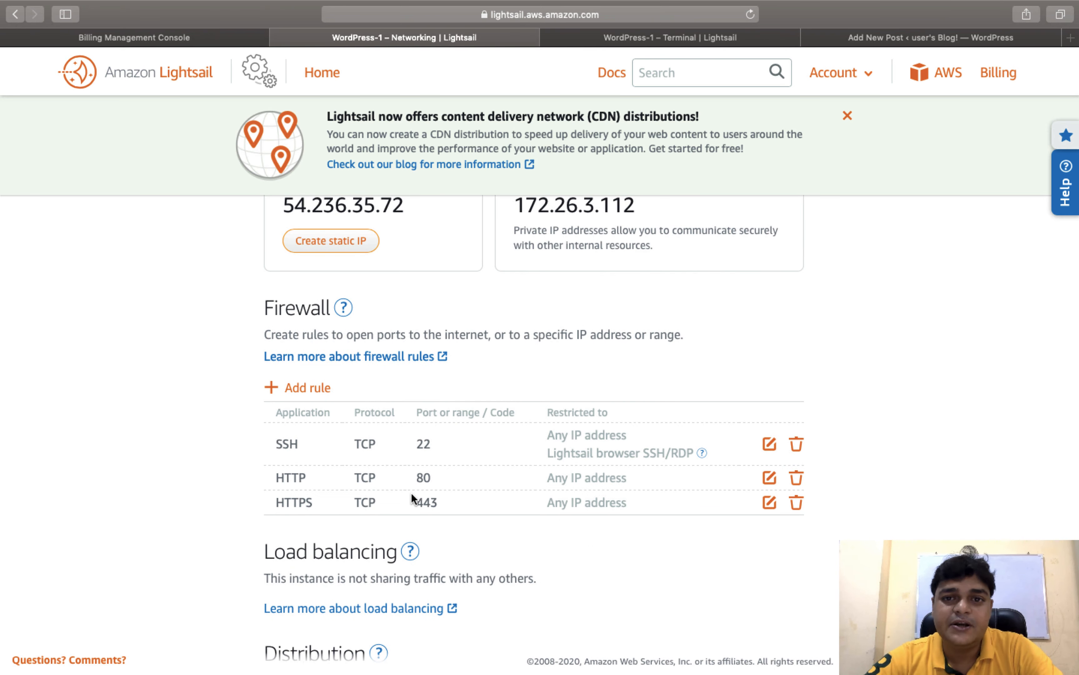
pyautogui.scroll(-5, 410, 492)
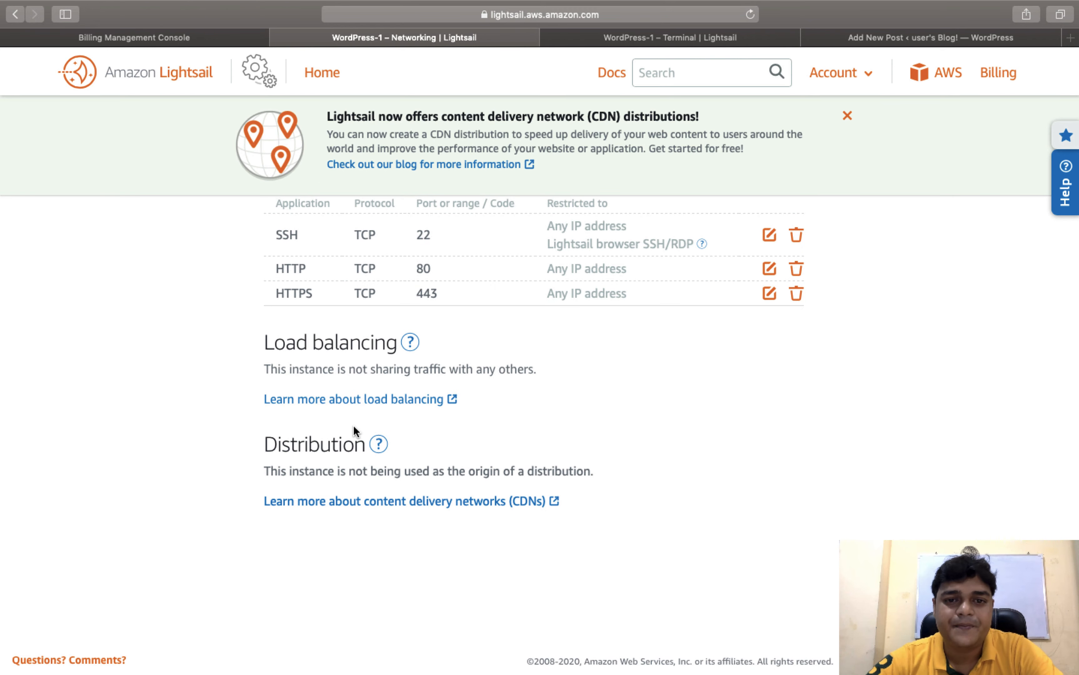
pyautogui.scroll(10, 354, 424)
# Review the instance's snapshot and tagging options, its history, and the page for deleting it, without deleting the instance
pyautogui.click(513, 420)
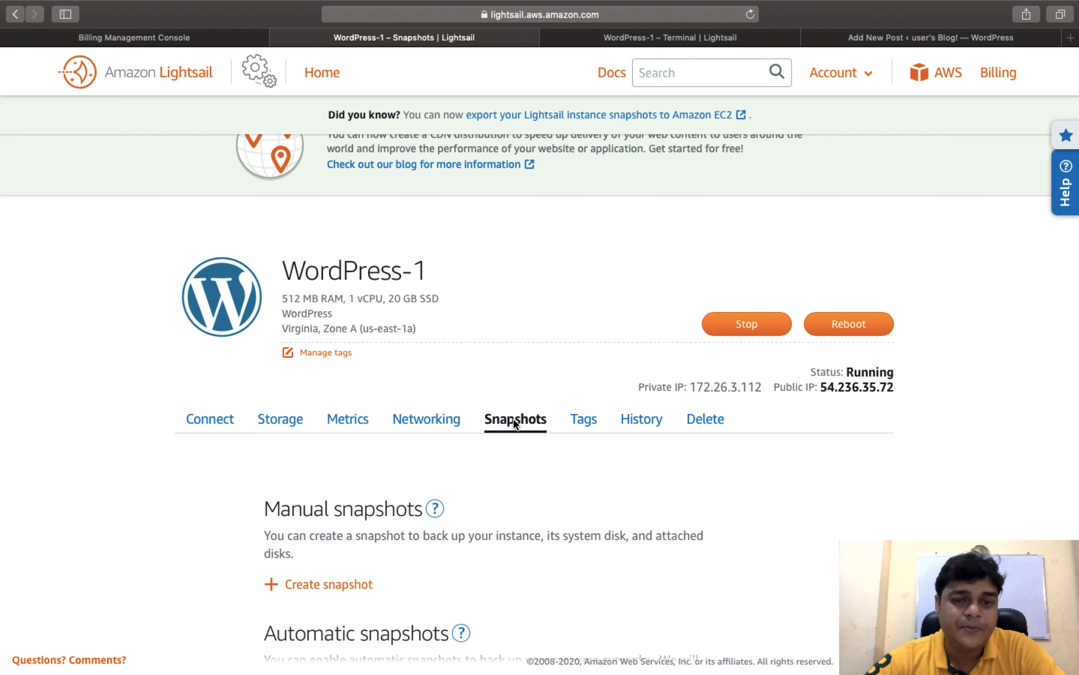
pyautogui.scroll(-3, 484, 442)
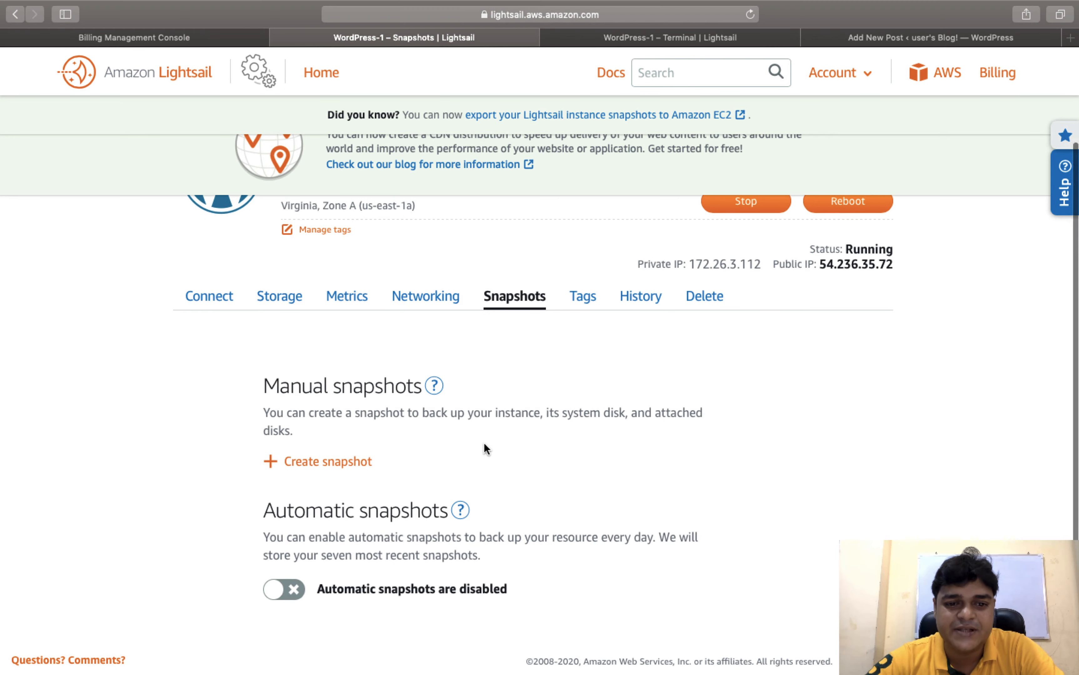
pyautogui.click(577, 308)
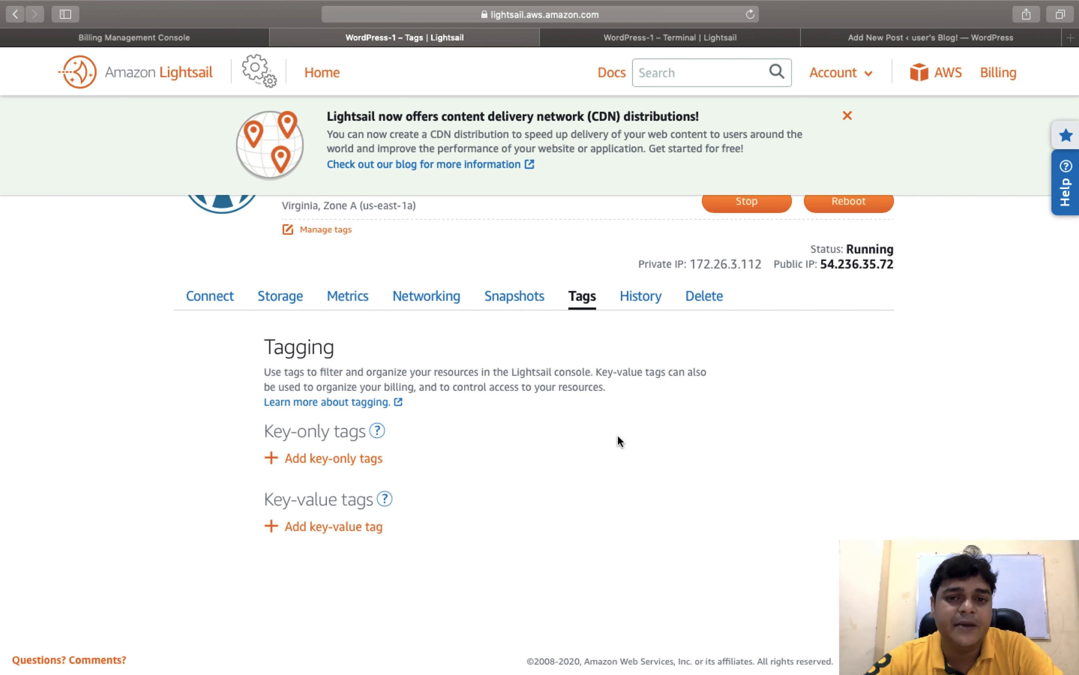
pyautogui.click(648, 302)
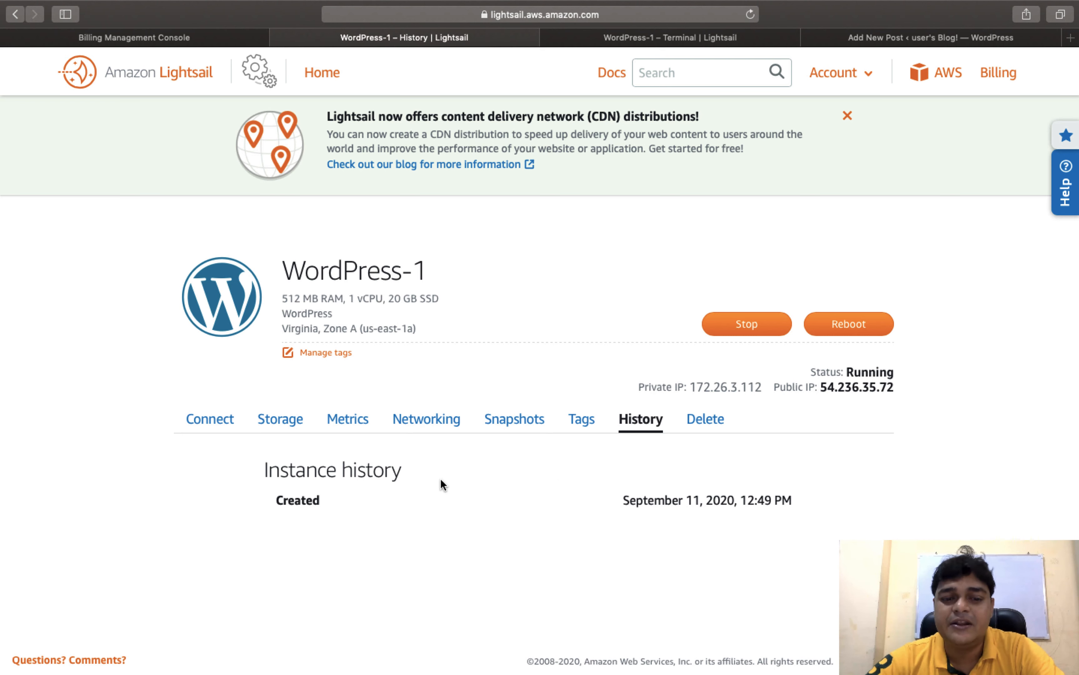
pyautogui.click(706, 420)
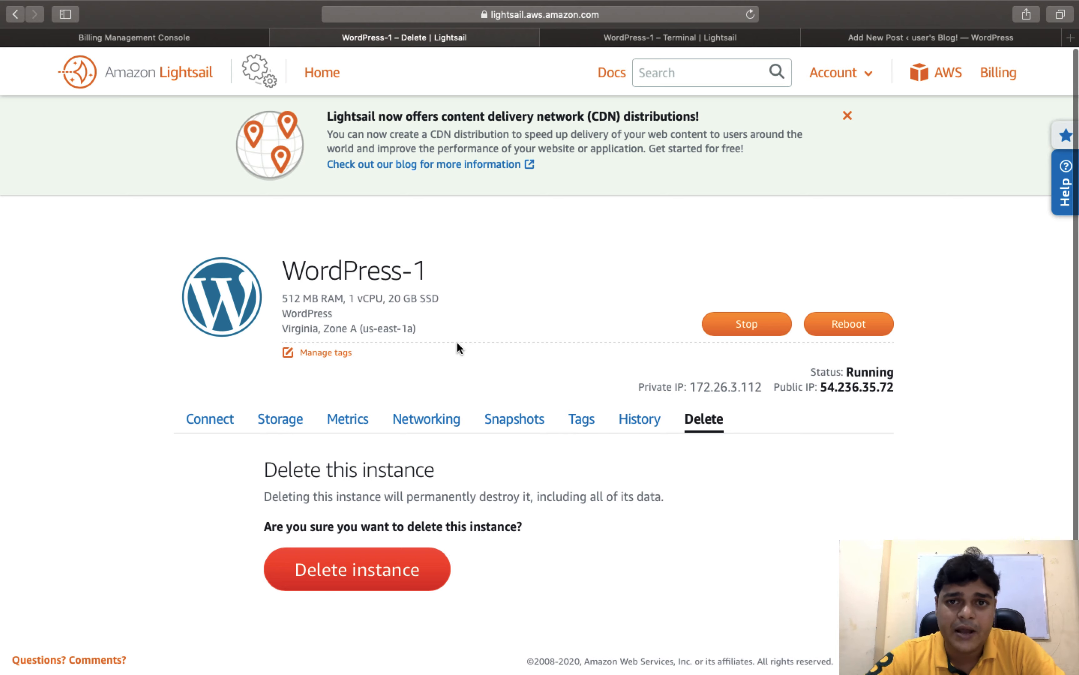
pyautogui.hotkey('ctrl', 'Left')
pyautogui.hotkey('ctrl', 'Left')
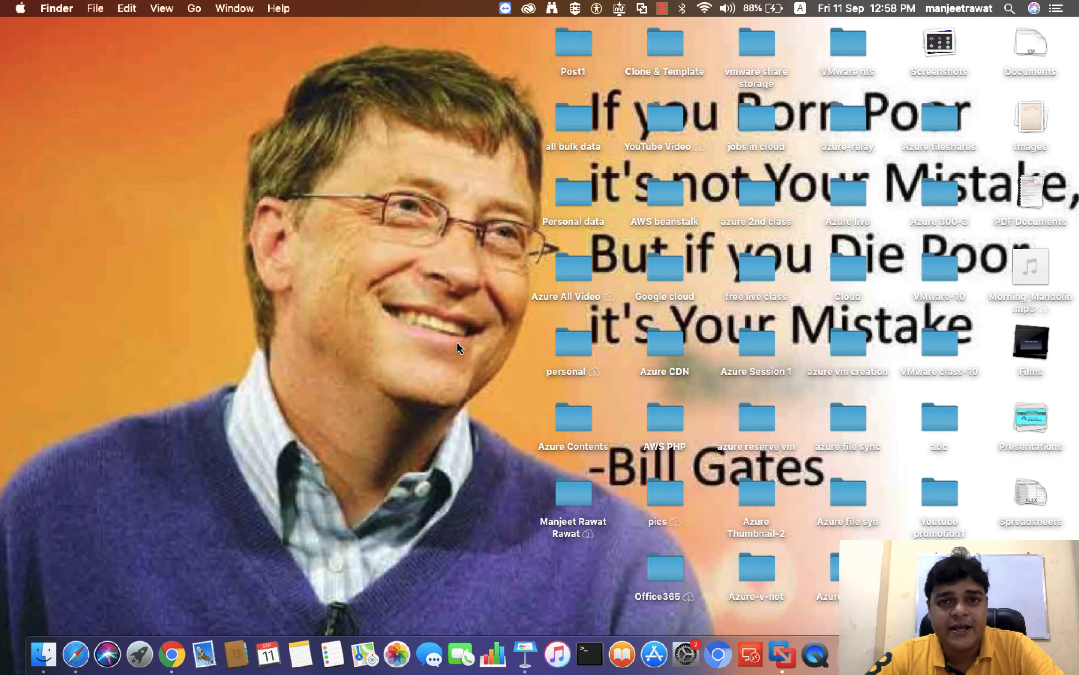
pyautogui.click(859, 654)
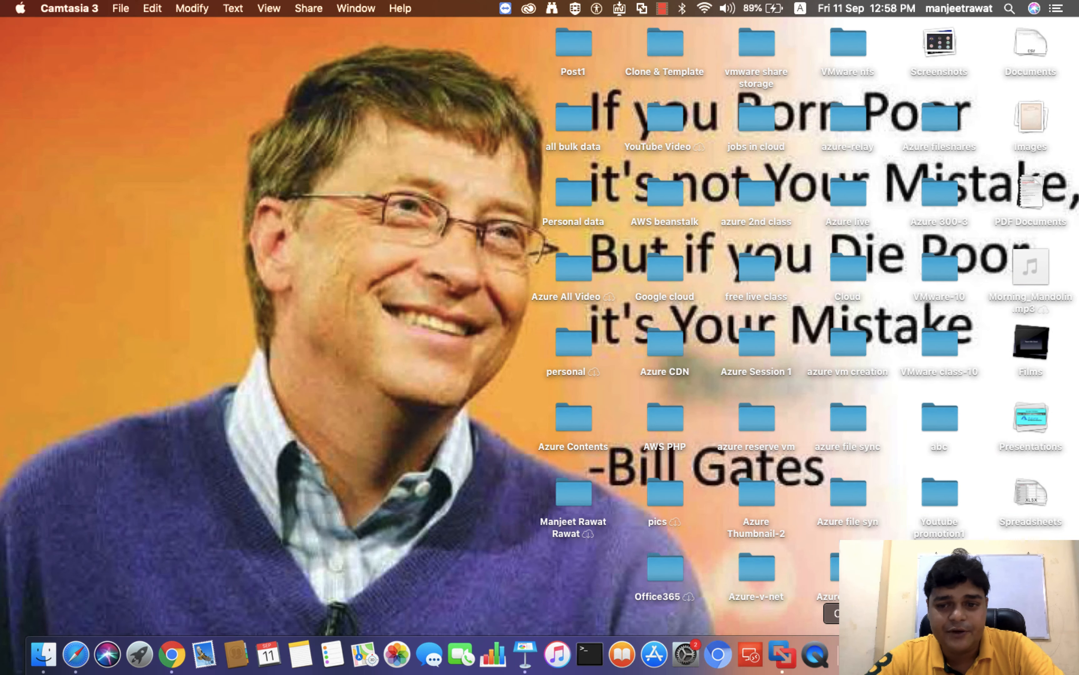